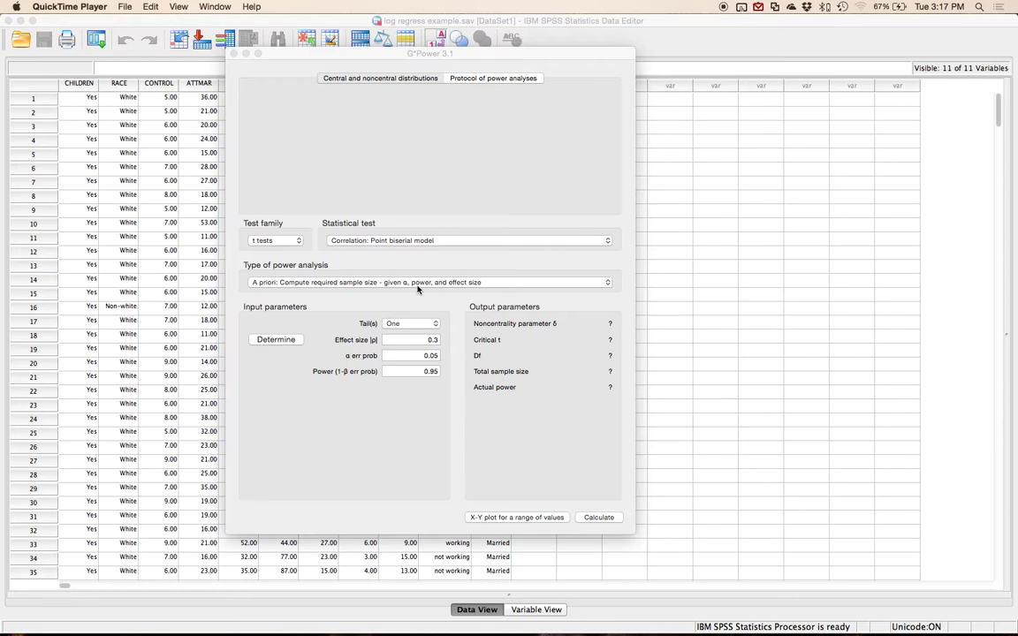
Choose the F tests family with the test "Linear multiple regression: Fixed model, R² deviation from zero"
{"action": "key", "text": "XF86AudioLowerVolume"}
{"action": "left_click", "coordinate": [272, 240]}
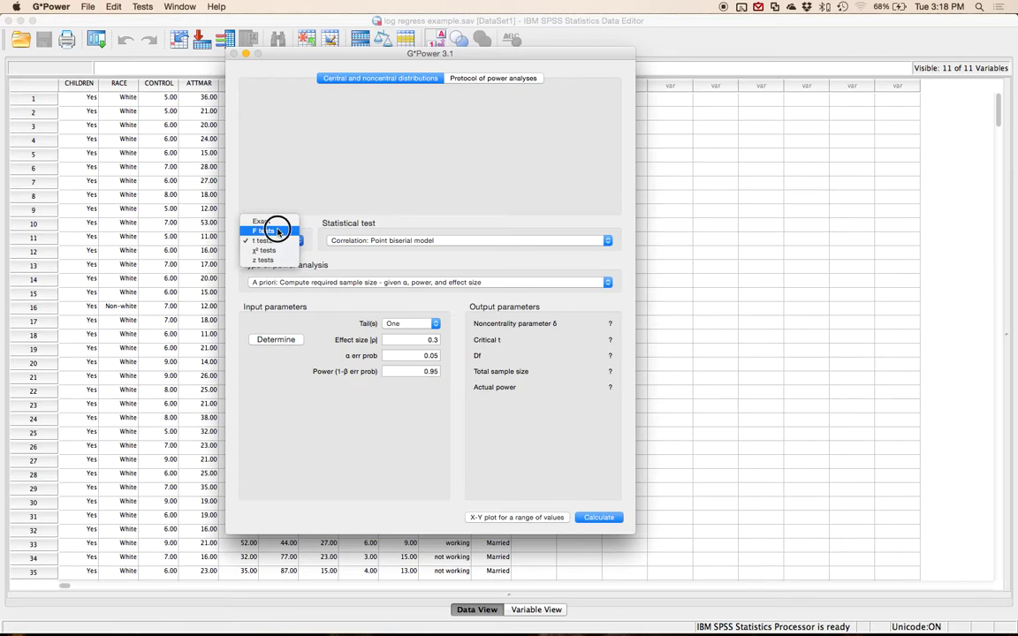
{"action": "left_click", "coordinate": [277, 232]}
{"action": "left_click", "coordinate": [411, 240]}
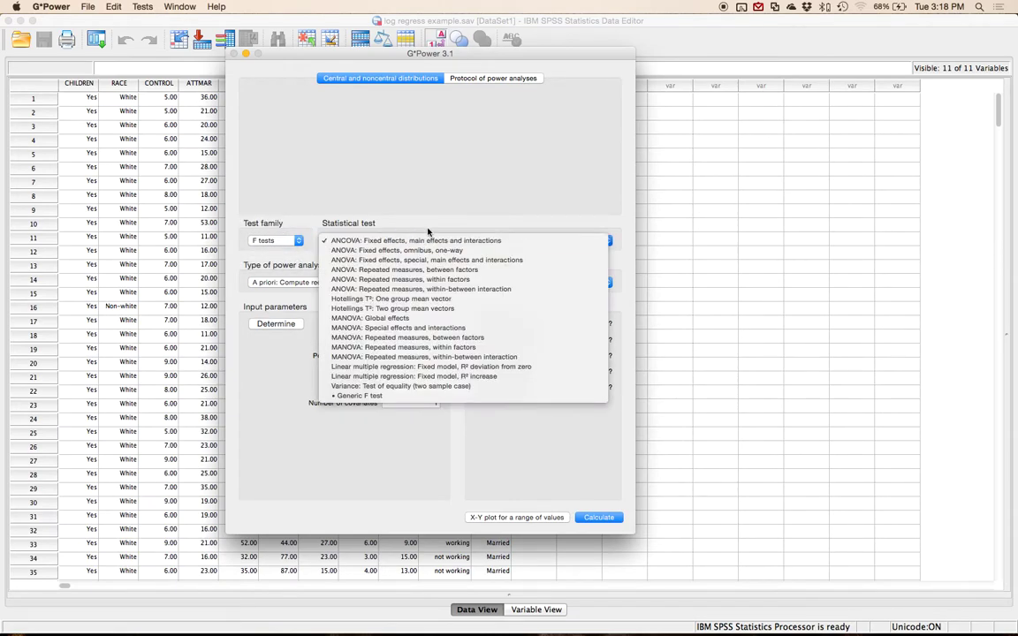
{"action": "left_click", "coordinate": [448, 367]}
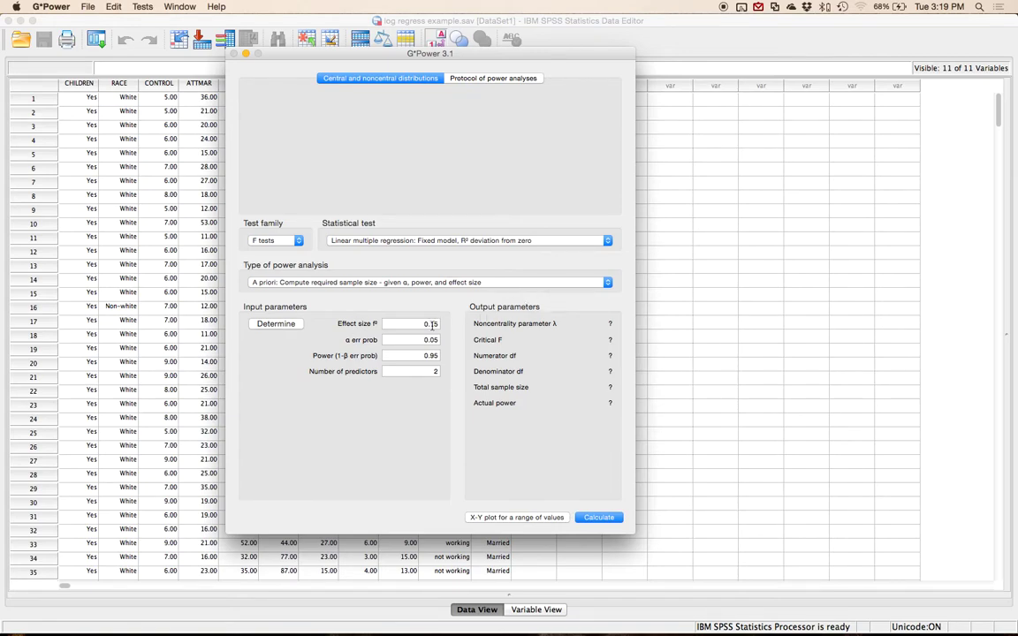
Look at the effect size f² calculation options and close their drawer
{"action": "mouse_move", "coordinate": [433, 325]}
{"action": "left_click", "coordinate": [262, 324]}
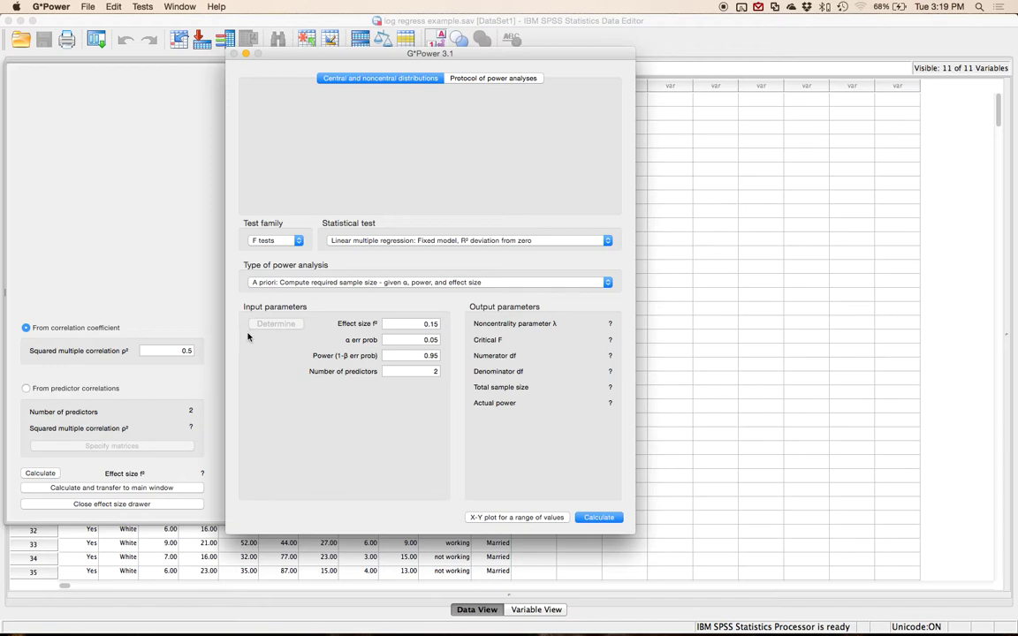
{"action": "left_click", "coordinate": [68, 504]}
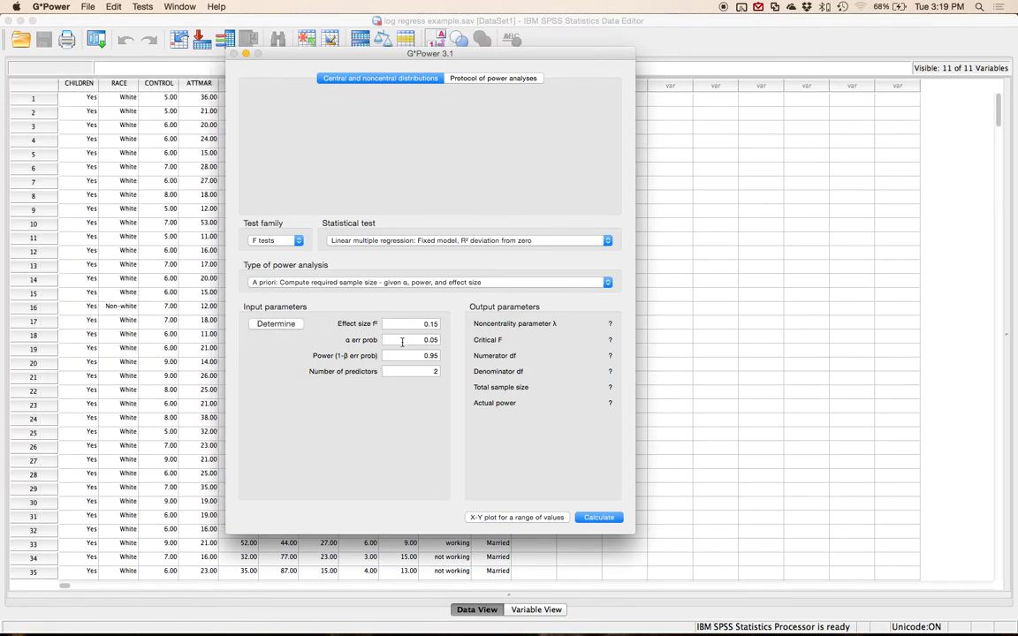
Set the power to 0.80 and the number of predictors to 9, and calculate the required sample size
{"action": "left_click", "coordinate": [399, 356]}
{"action": "type", "text": ".80"}
{"action": "left_click", "coordinate": [424, 374]}
{"action": "type", "text": "9"}
{"action": "left_click", "coordinate": [598, 519]}
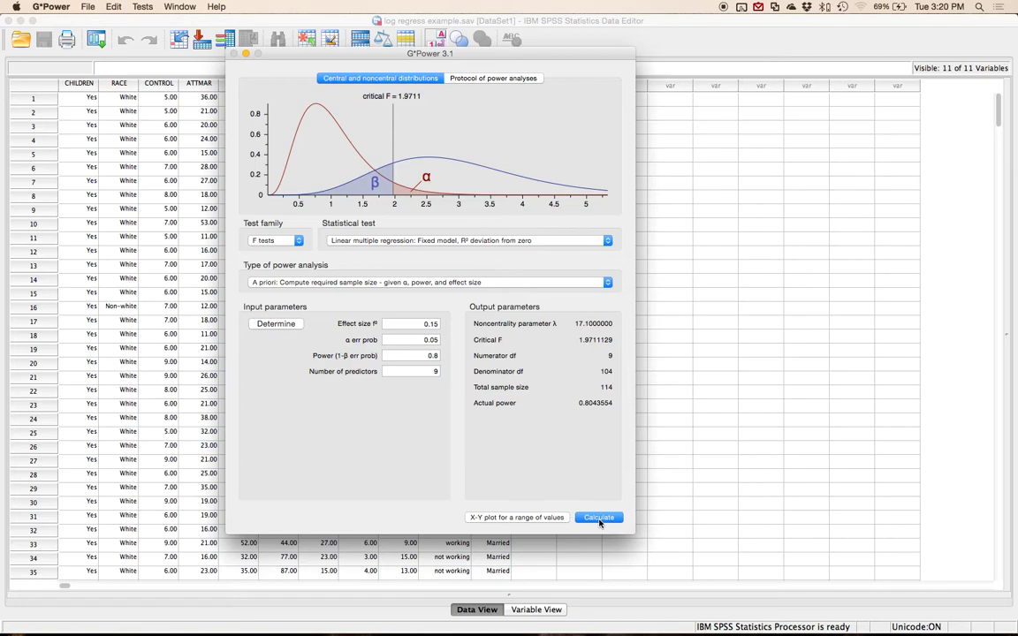
Quit G*Power and select the WORKSTAT column in the SPSS dataset
{"action": "left_click", "coordinate": [360, 486]}
{"action": "key", "text": "super+q"}
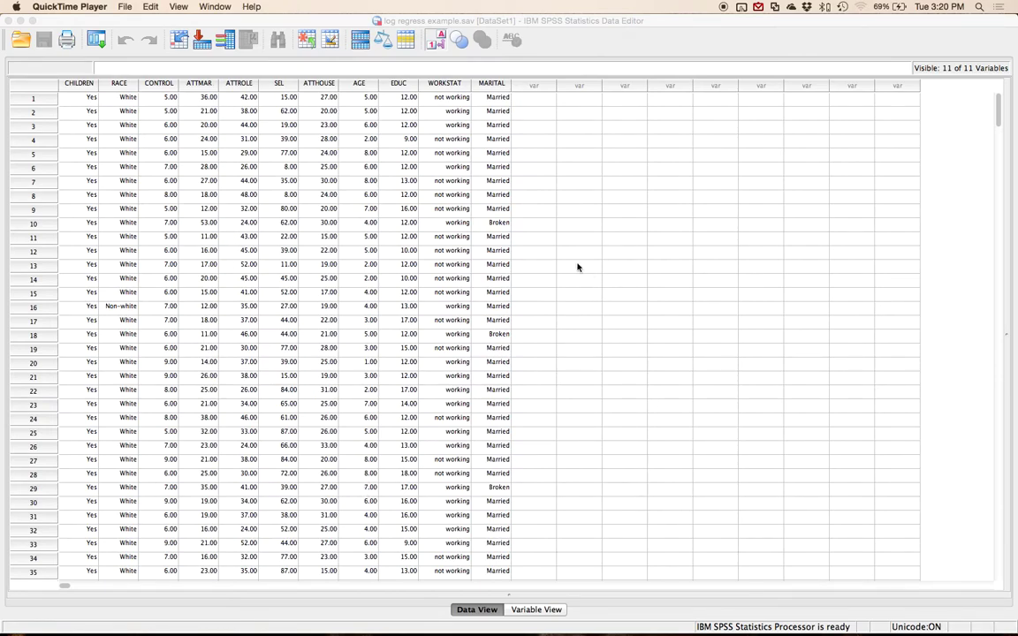
{"action": "left_click", "coordinate": [444, 83]}
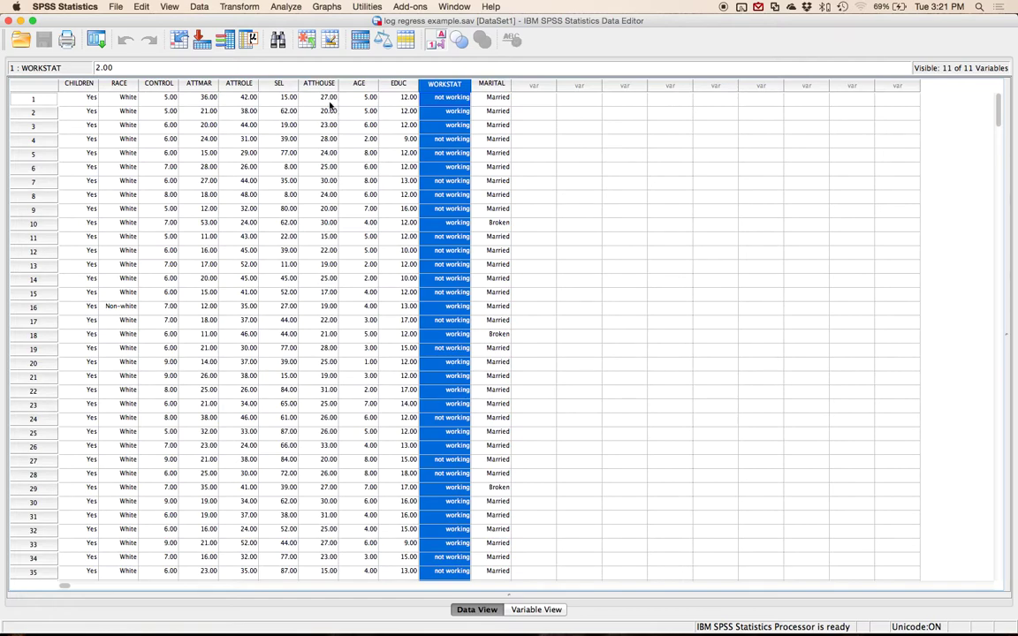
Run two-tailed Pearson bivariate correlations on the variables from Presence of children through Years of schooling, and maximize the output window
{"action": "left_click", "coordinate": [291, 7]}
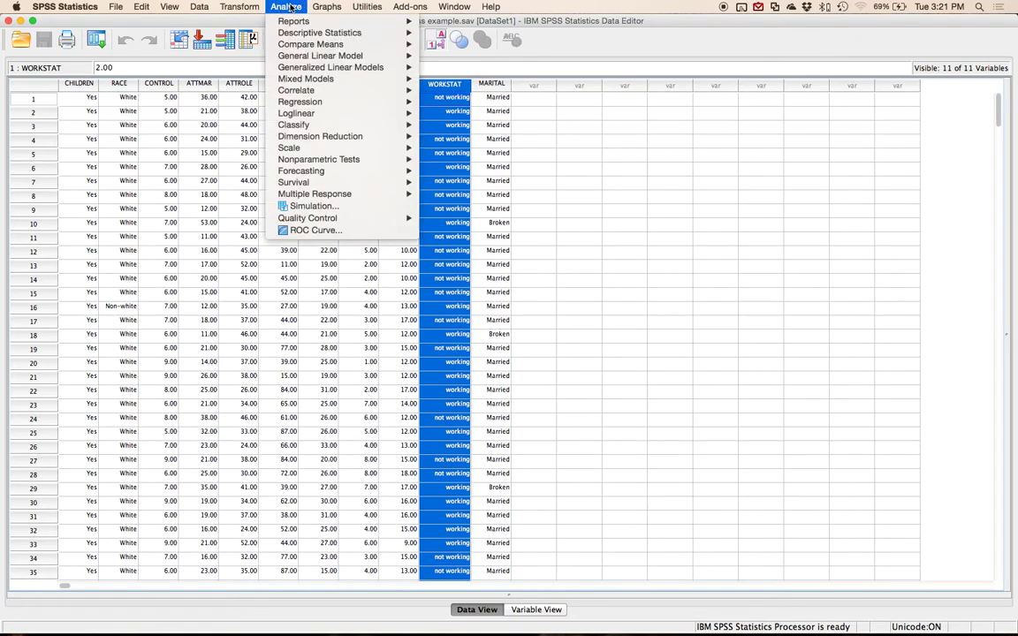
{"action": "mouse_move", "coordinate": [314, 100]}
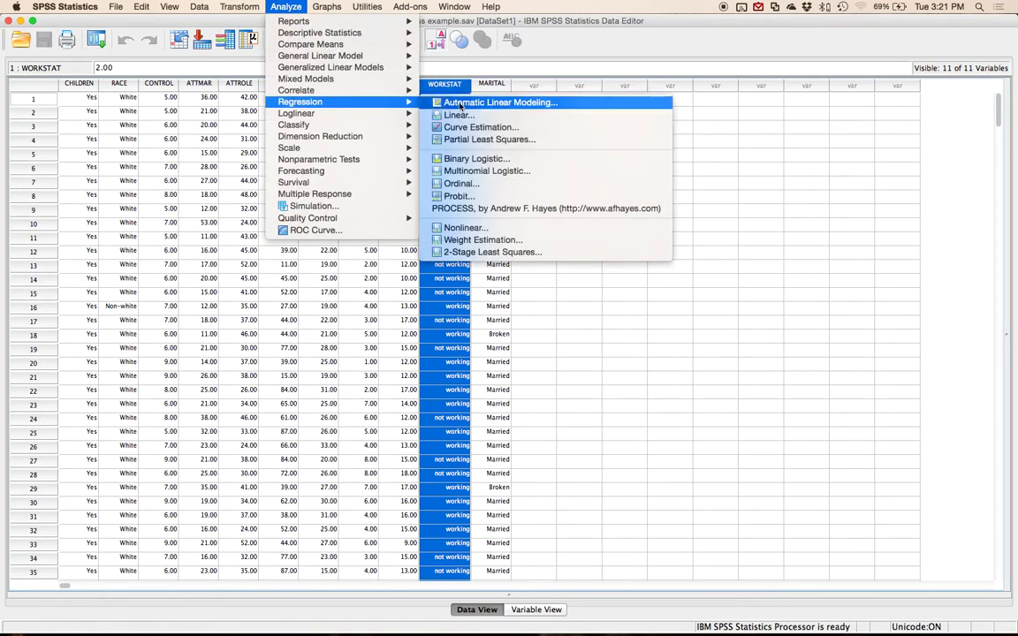
{"action": "mouse_move", "coordinate": [358, 92]}
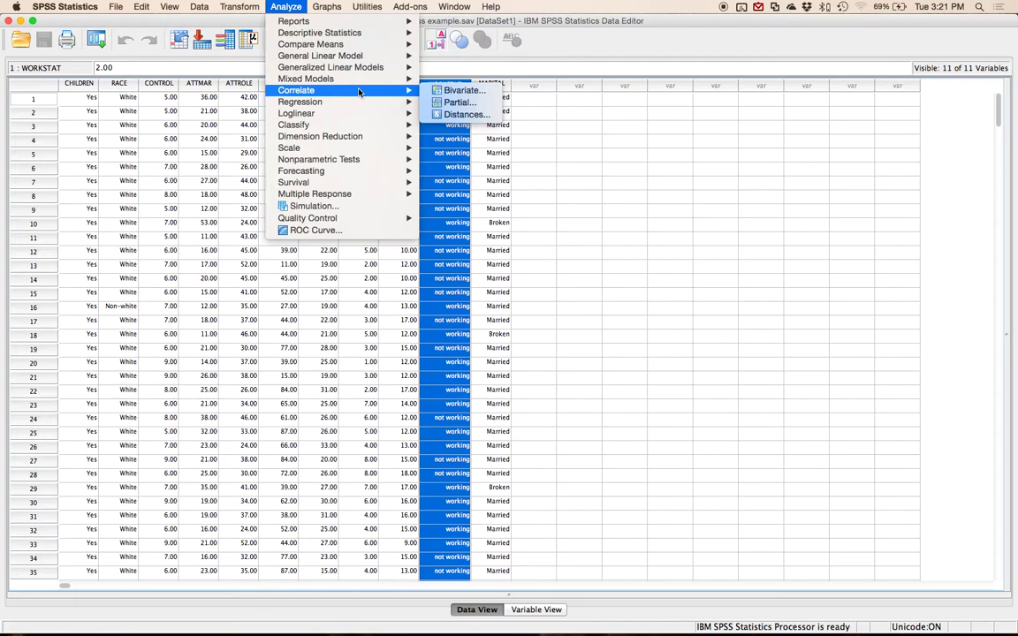
{"action": "left_click", "coordinate": [463, 90]}
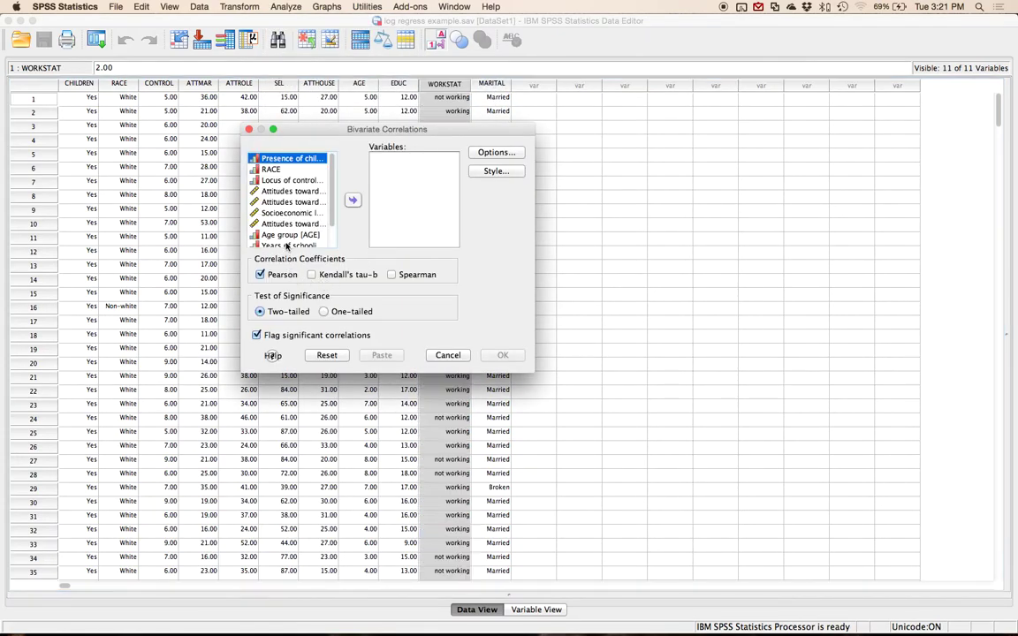
{"action": "scroll", "coordinate": [298, 215], "scroll_direction": "down", "scroll_amount": 3}
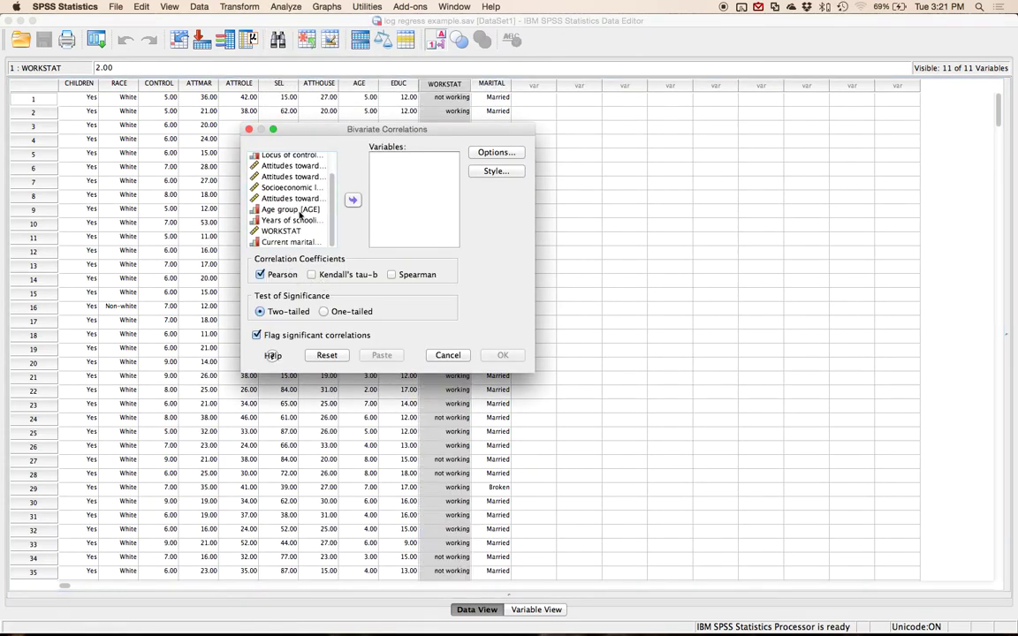
{"action": "left_click", "coordinate": [295, 230]}
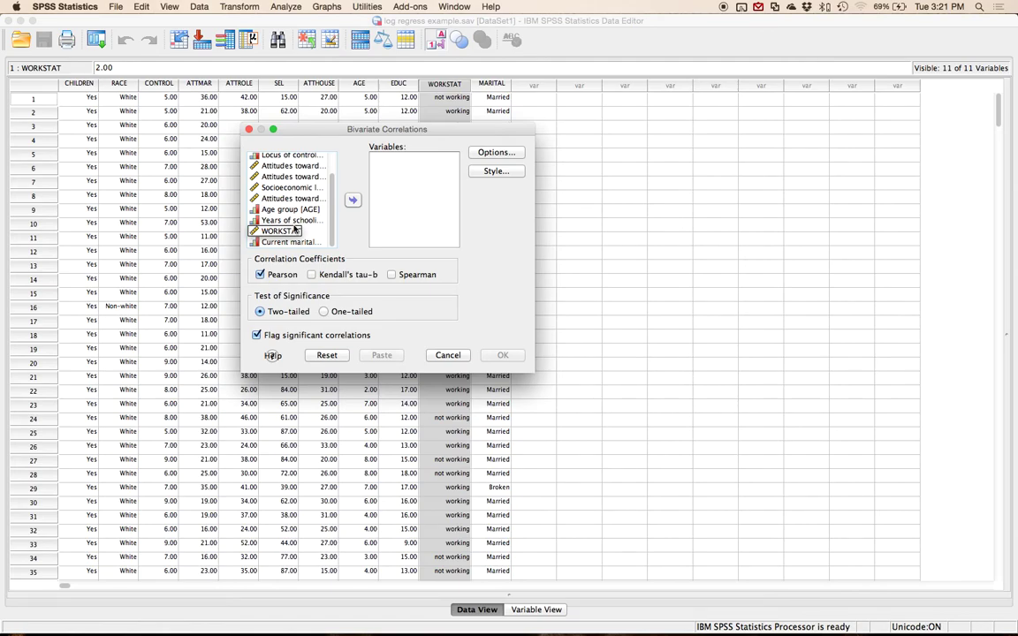
{"action": "left_click", "coordinate": [305, 220], "text": "shift"}
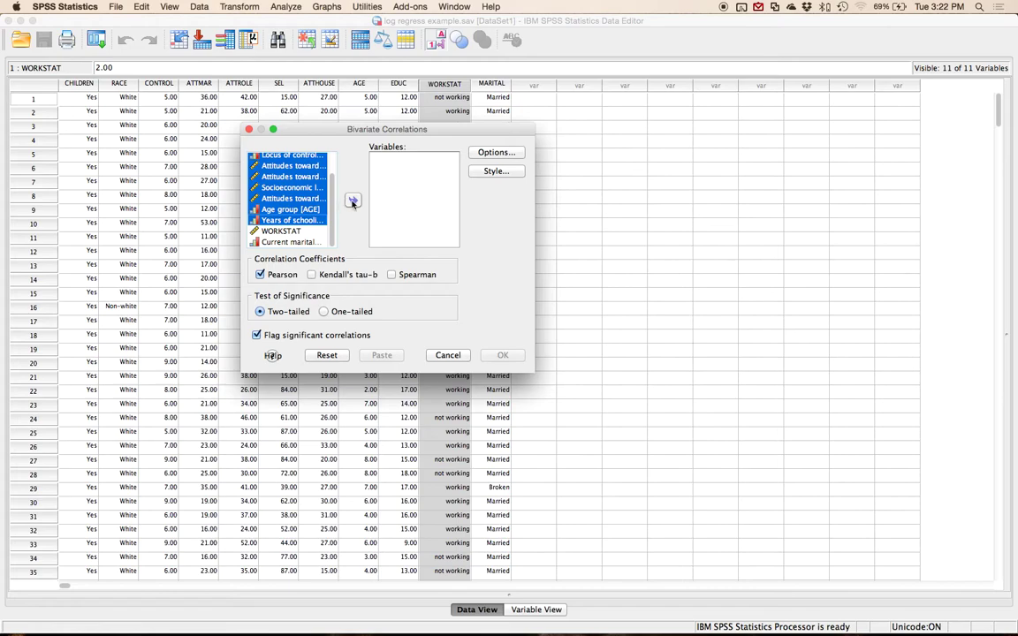
{"action": "left_click", "coordinate": [353, 201]}
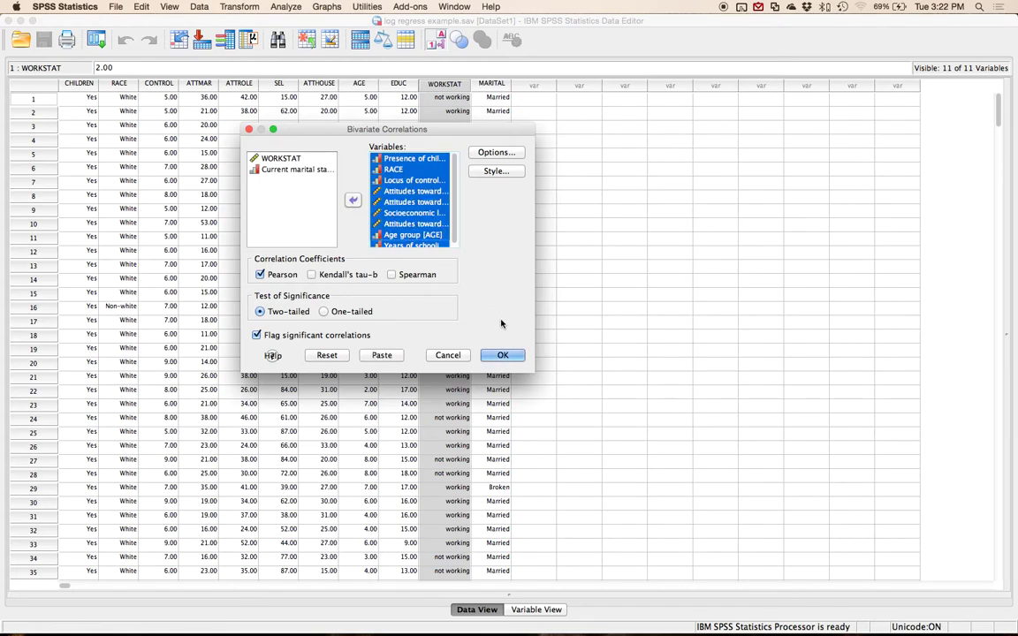
{"action": "left_click", "coordinate": [503, 356]}
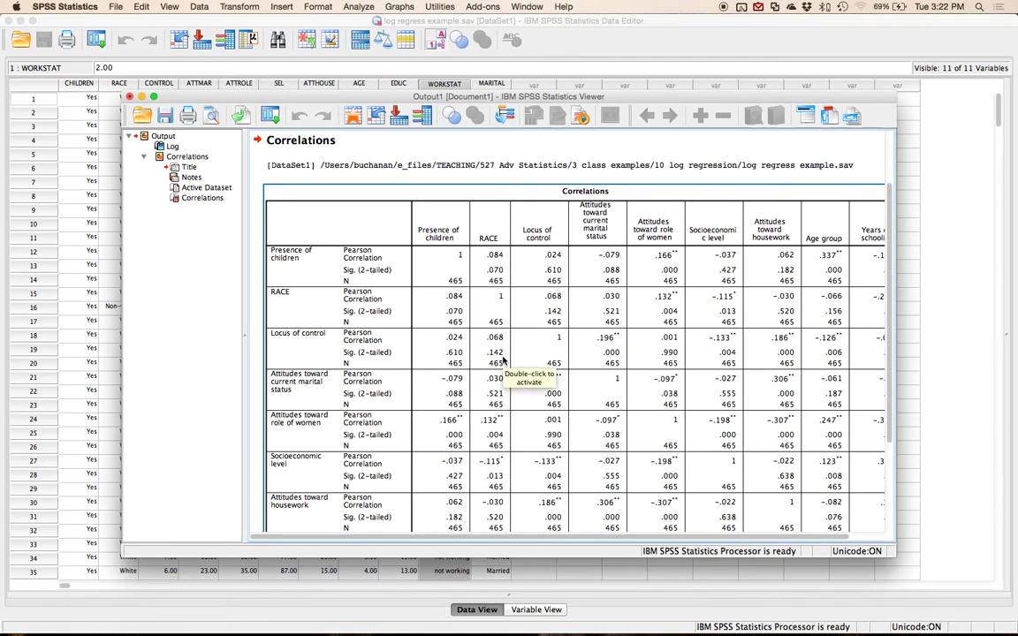
{"action": "double_click", "coordinate": [597, 99]}
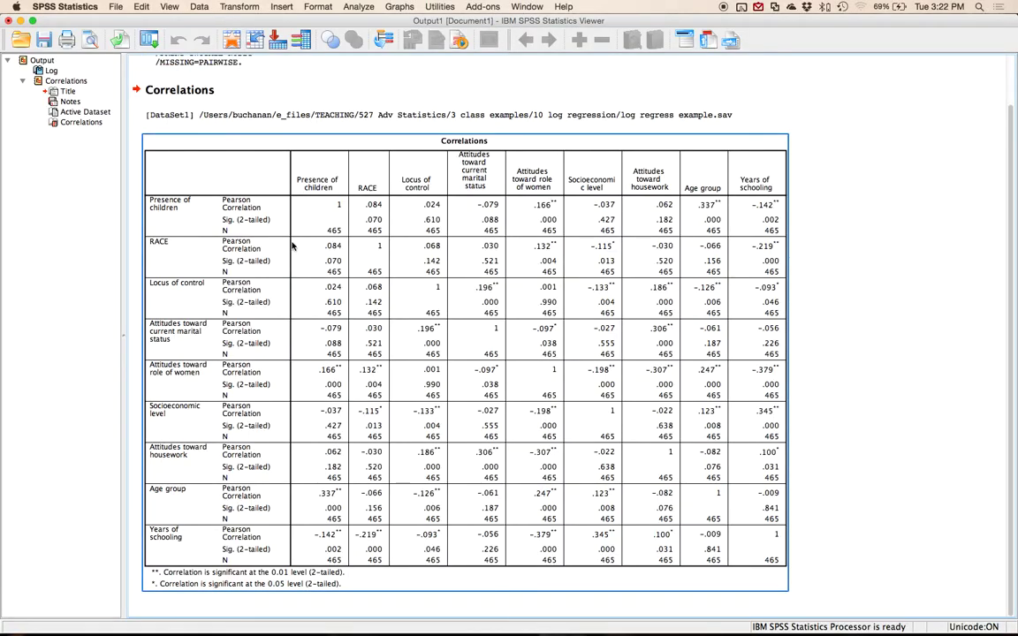
{"action": "left_click", "coordinate": [299, 220]}
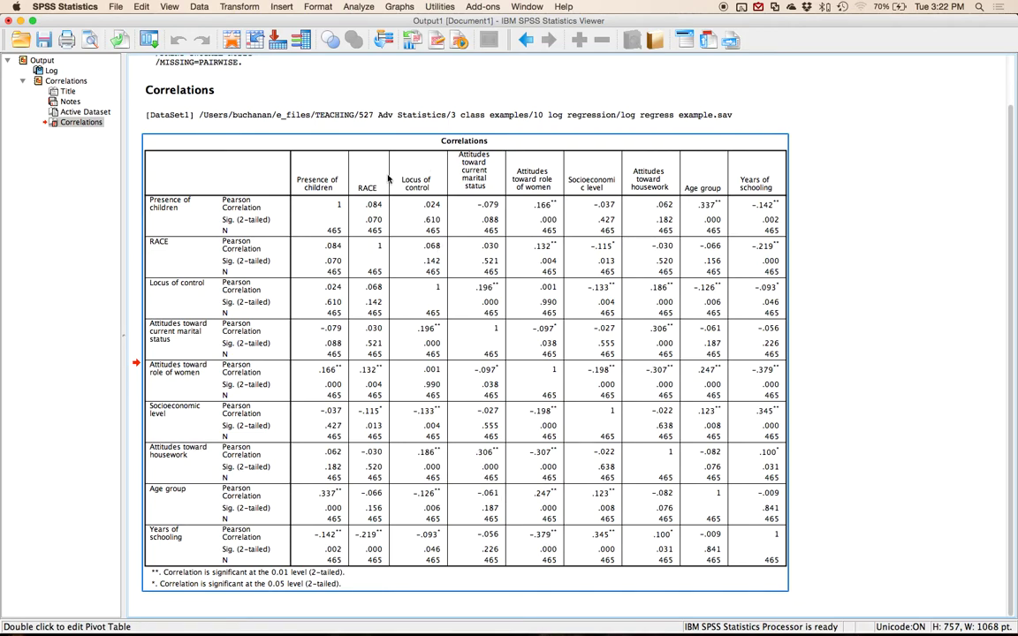
Produce frequency tables for Presence of children, RACE and WORKSTAT
{"action": "left_click", "coordinate": [359, 7]}
{"action": "mouse_move", "coordinate": [426, 36]}
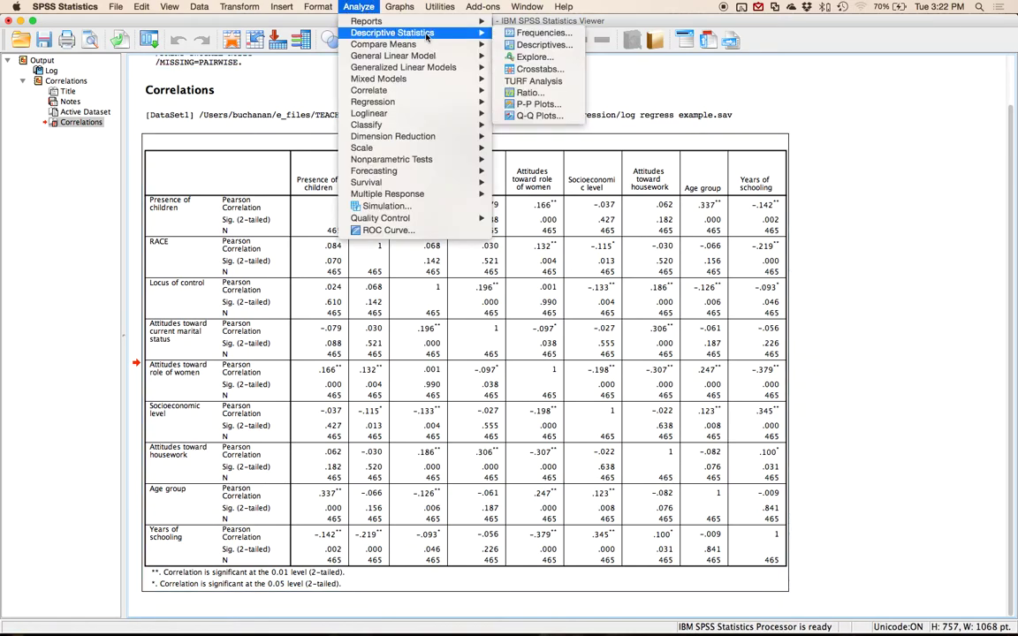
{"action": "left_click", "coordinate": [541, 33]}
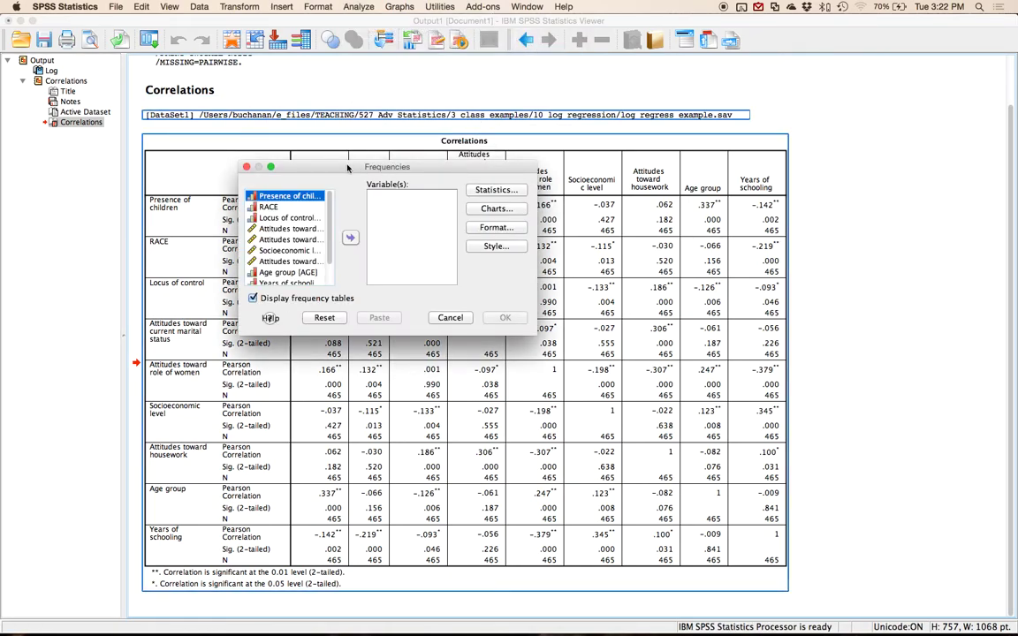
{"action": "double_click", "coordinate": [290, 196]}
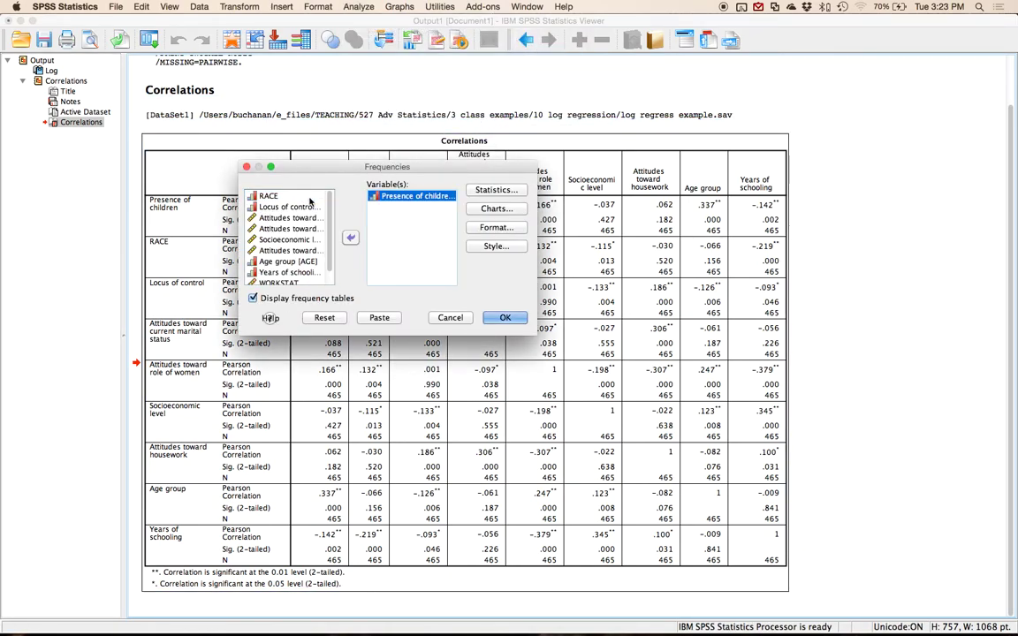
{"action": "double_click", "coordinate": [292, 197]}
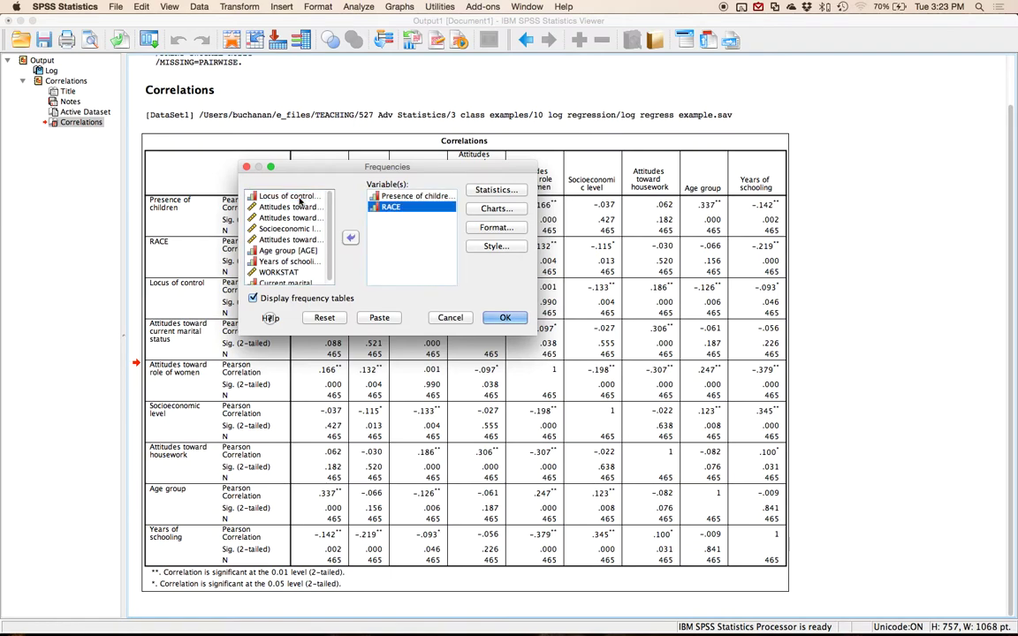
{"action": "double_click", "coordinate": [279, 272]}
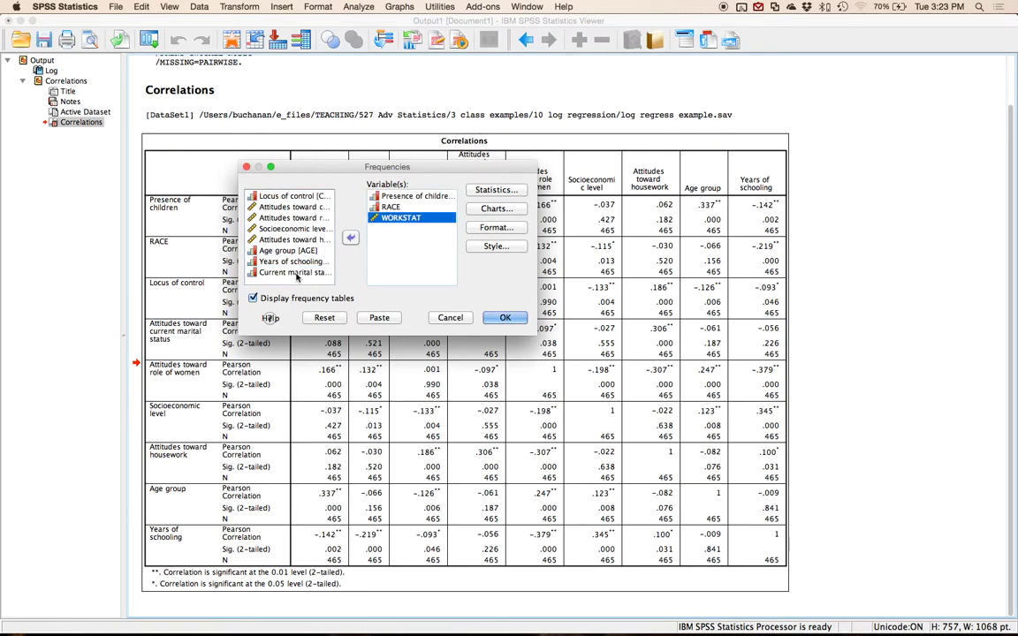
{"action": "left_click", "coordinate": [509, 320]}
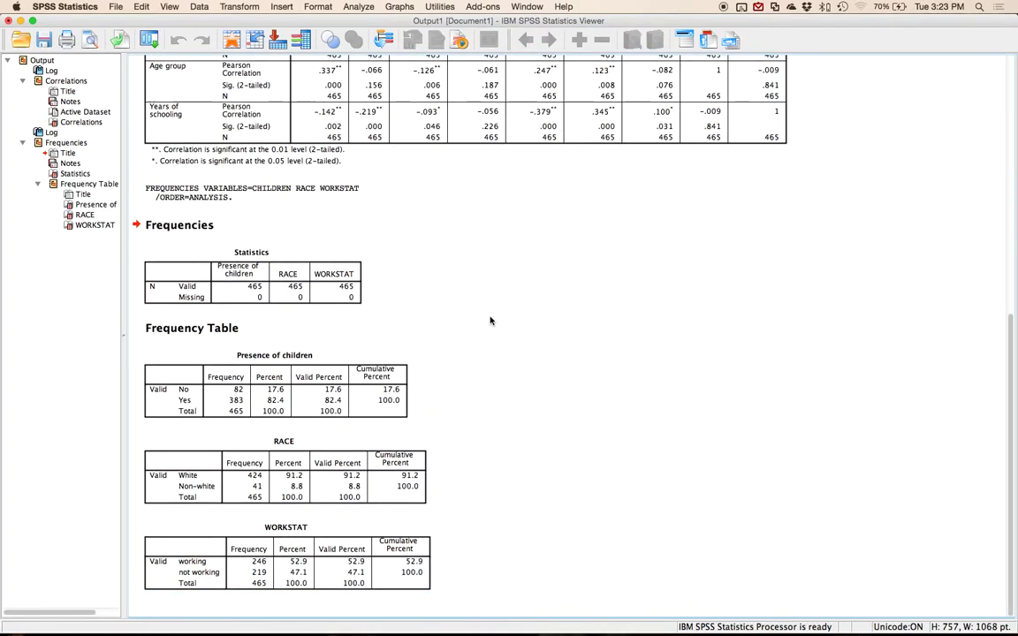
Examine the category frequencies in the Presence of children, RACE and WORKSTAT tables
{"action": "left_click", "coordinate": [197, 366]}
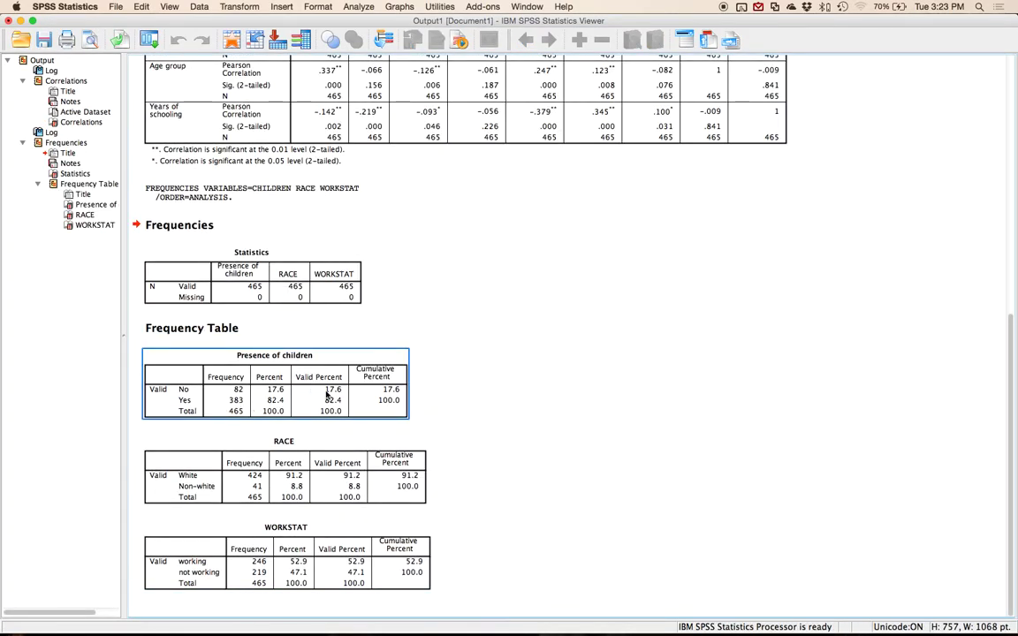
{"action": "left_click", "coordinate": [479, 414]}
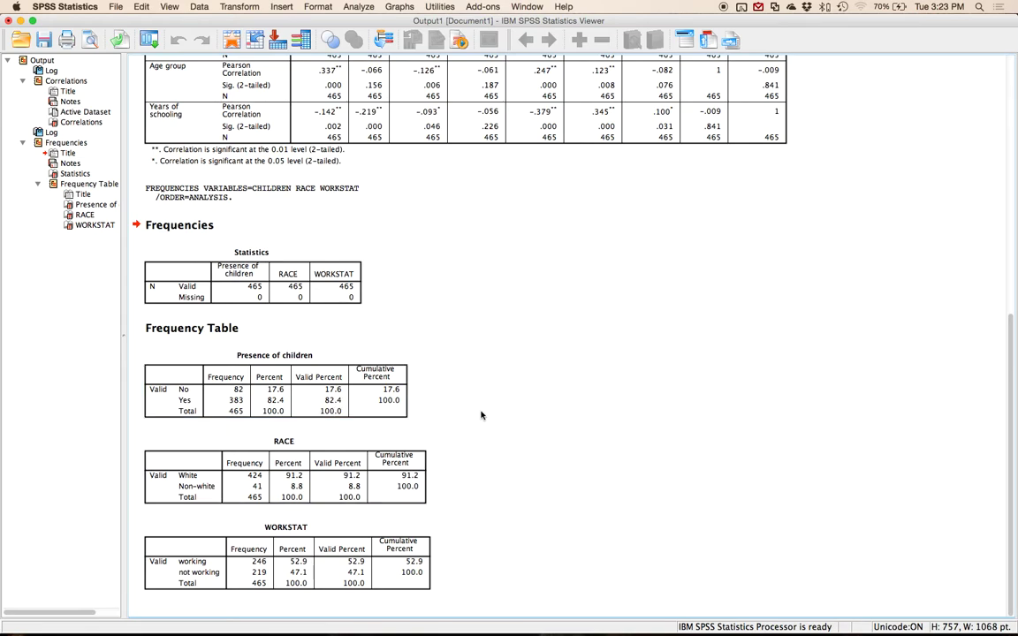
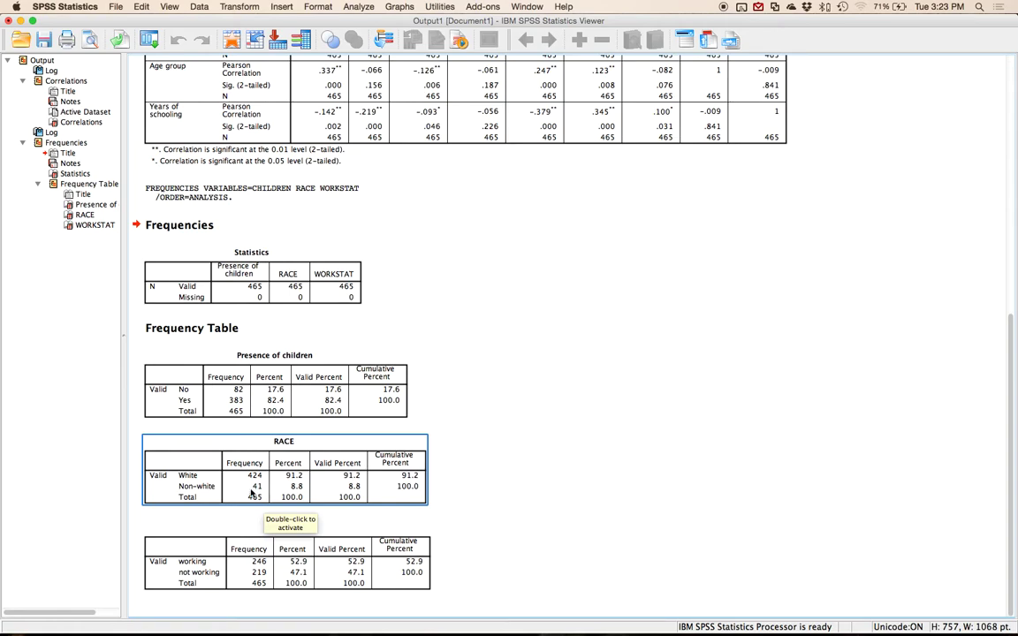
{"action": "left_click", "coordinate": [233, 497]}
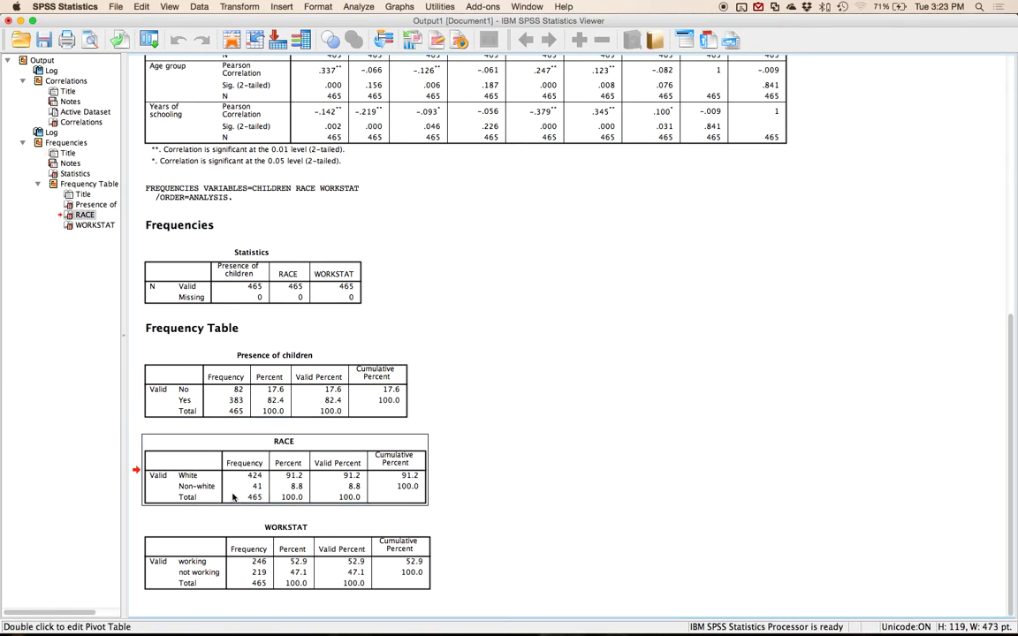
{"action": "left_click", "coordinate": [236, 400]}
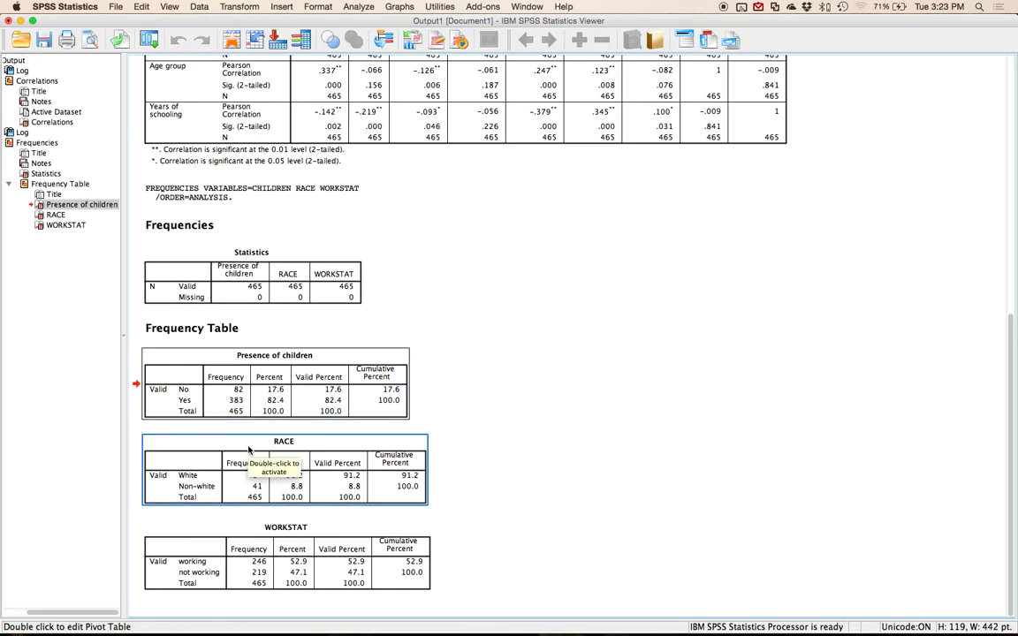
{"action": "left_click", "coordinate": [360, 561]}
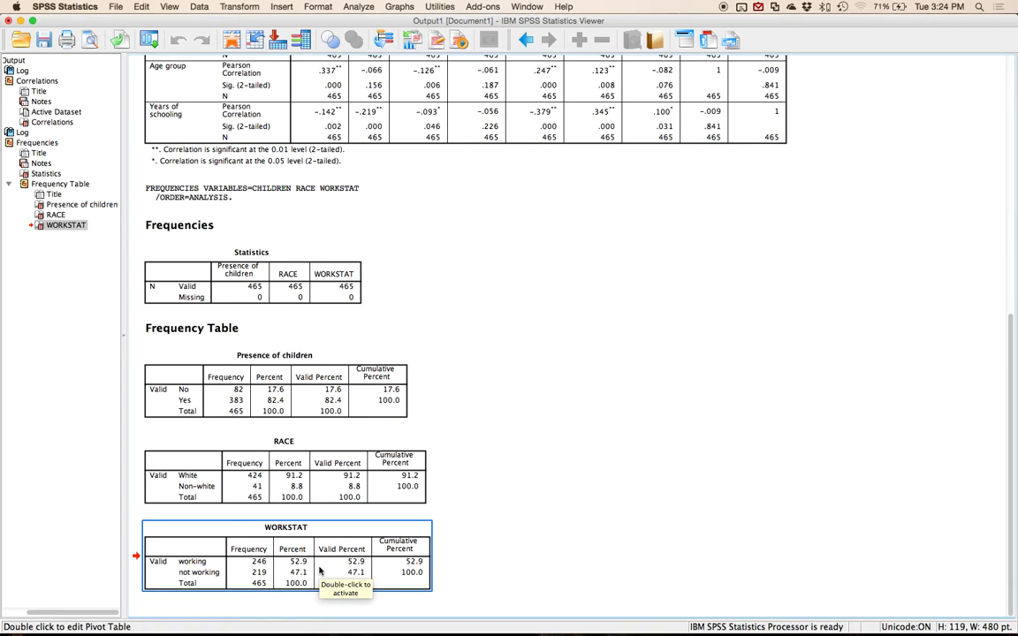
{"action": "left_click", "coordinate": [206, 466]}
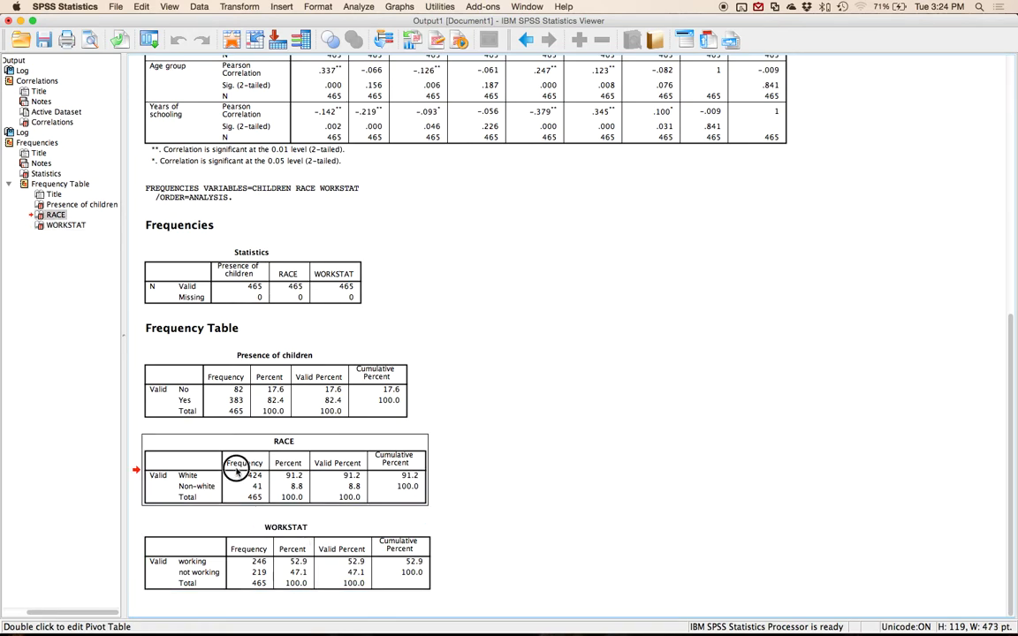
{"action": "left_click", "coordinate": [256, 409]}
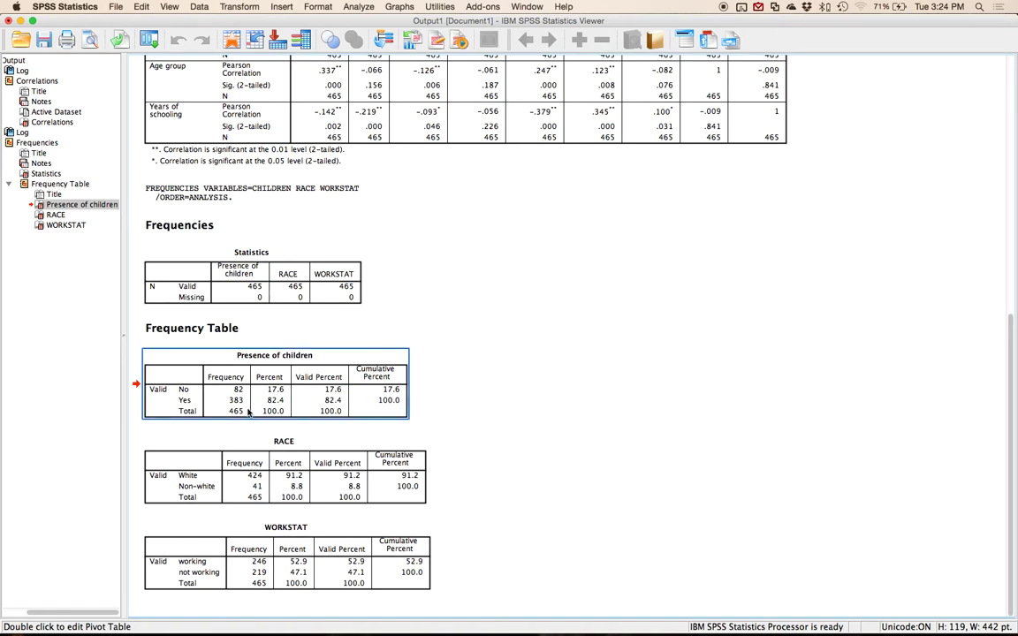
{"action": "left_click", "coordinate": [247, 475]}
{"action": "left_click", "coordinate": [230, 530]}
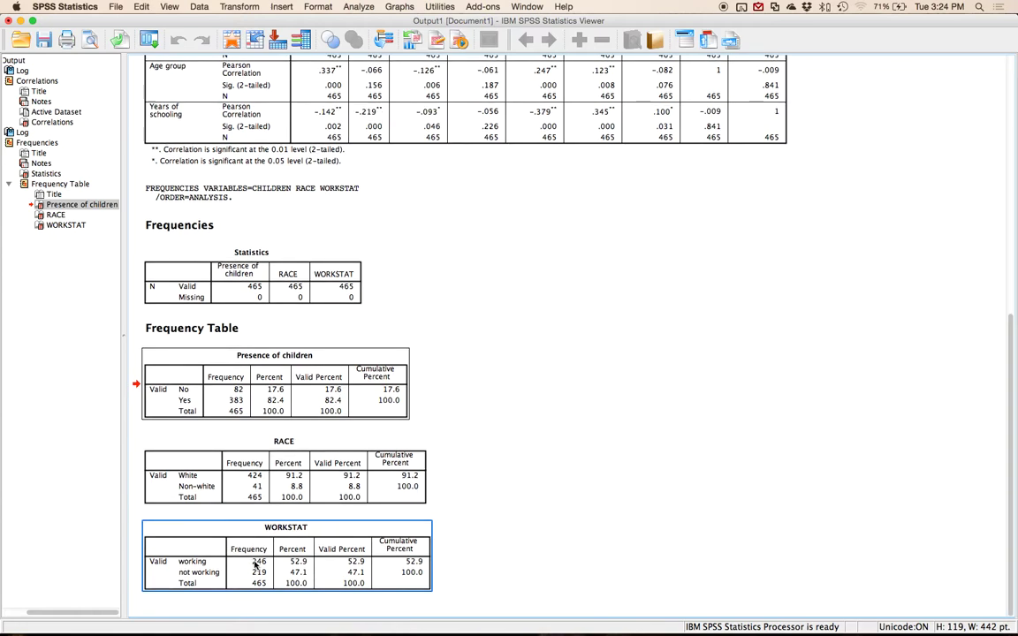
{"action": "left_click", "coordinate": [241, 572]}
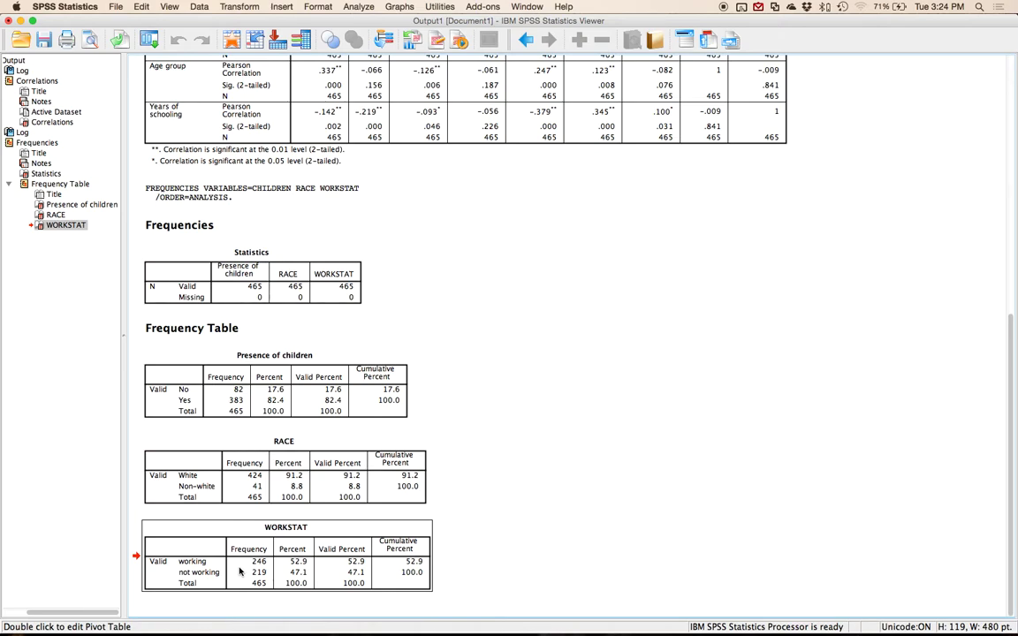
Start a binary logistic regression with WORKSTAT as the dependent variable
{"action": "left_click", "coordinate": [359, 6]}
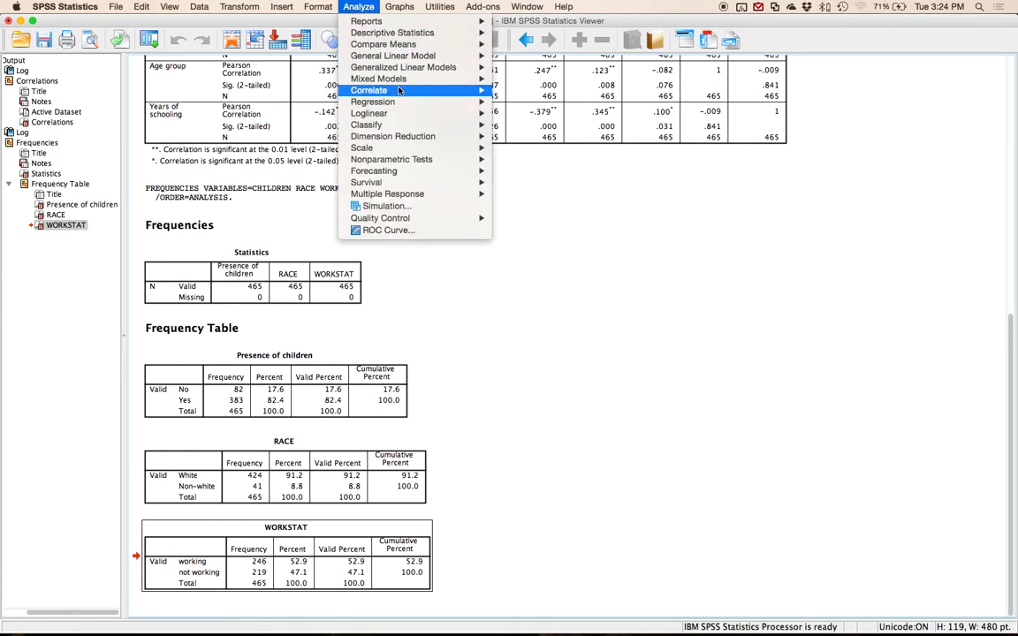
{"action": "mouse_move", "coordinate": [405, 105]}
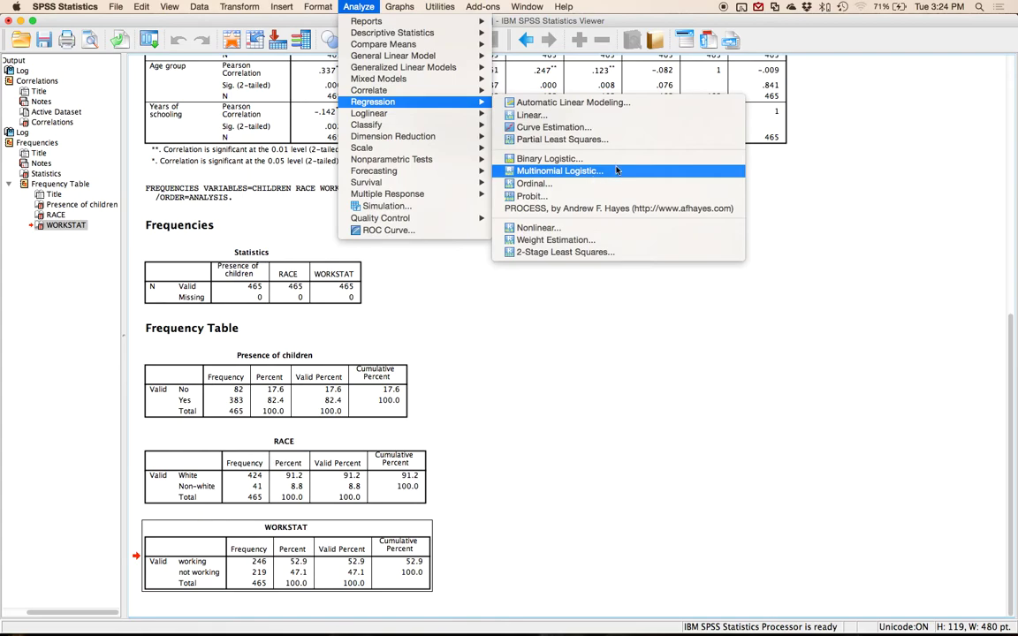
{"action": "left_click", "coordinate": [574, 159]}
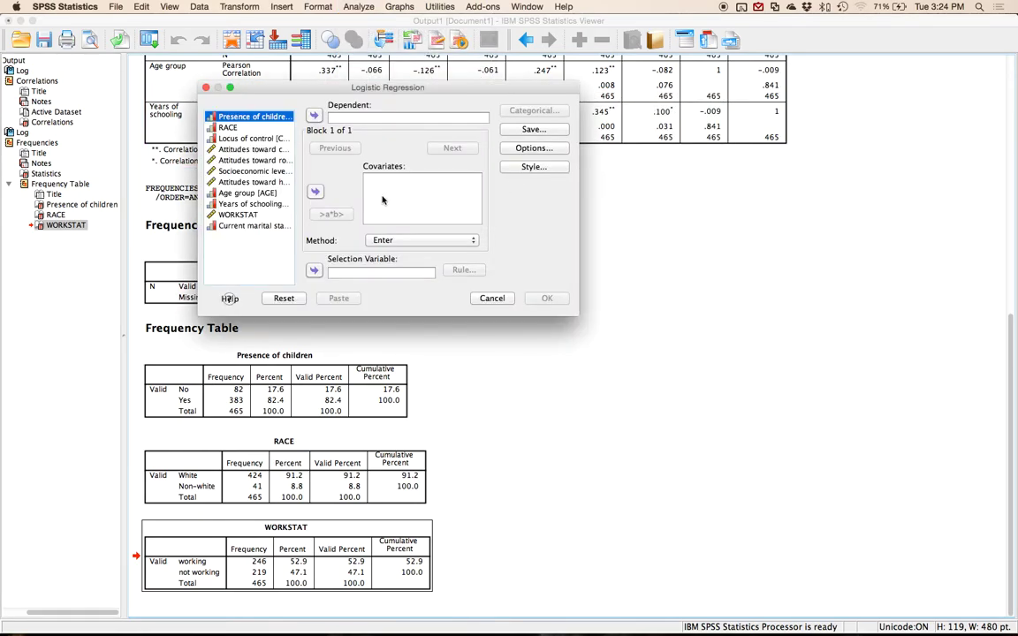
{"action": "left_click", "coordinate": [234, 216]}
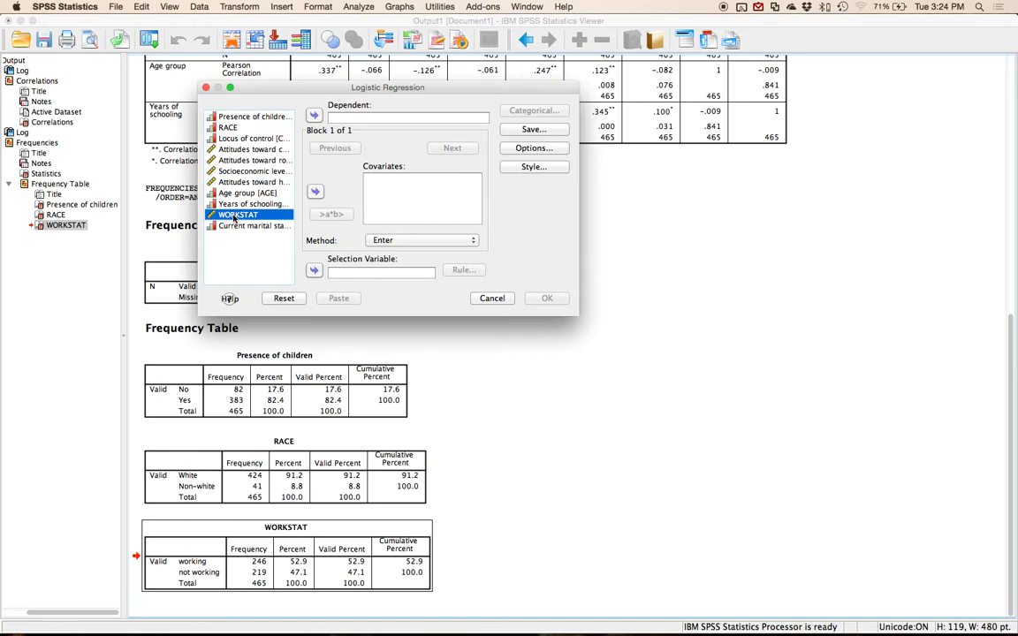
{"action": "left_click", "coordinate": [314, 116]}
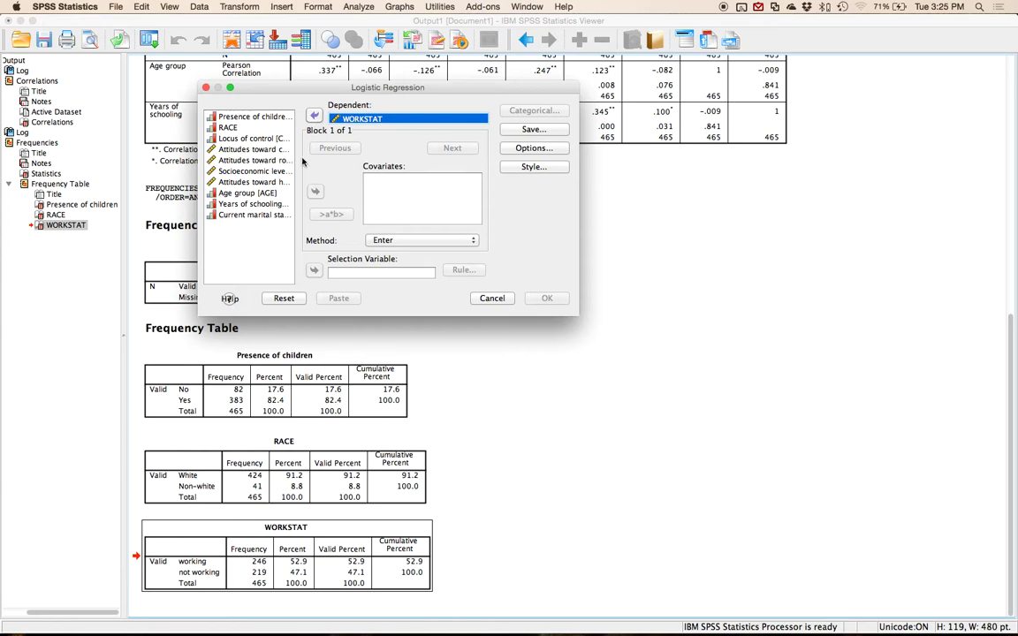
Add the variables from Presence of children through Years of schooling as covariates in Block 1
{"action": "left_click", "coordinate": [231, 118]}
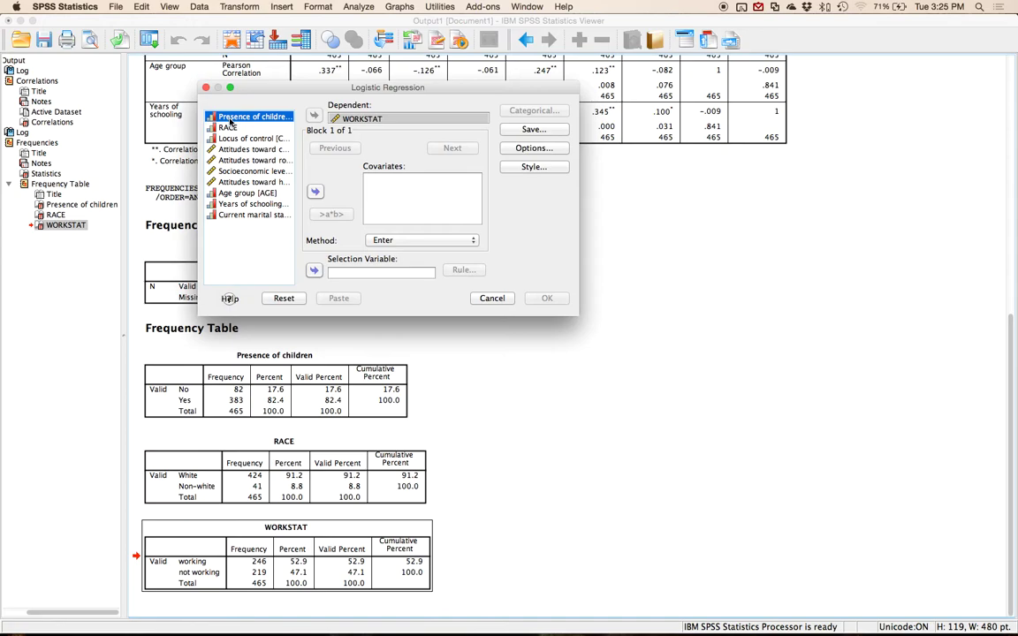
{"action": "left_click", "coordinate": [257, 205], "text": "shift"}
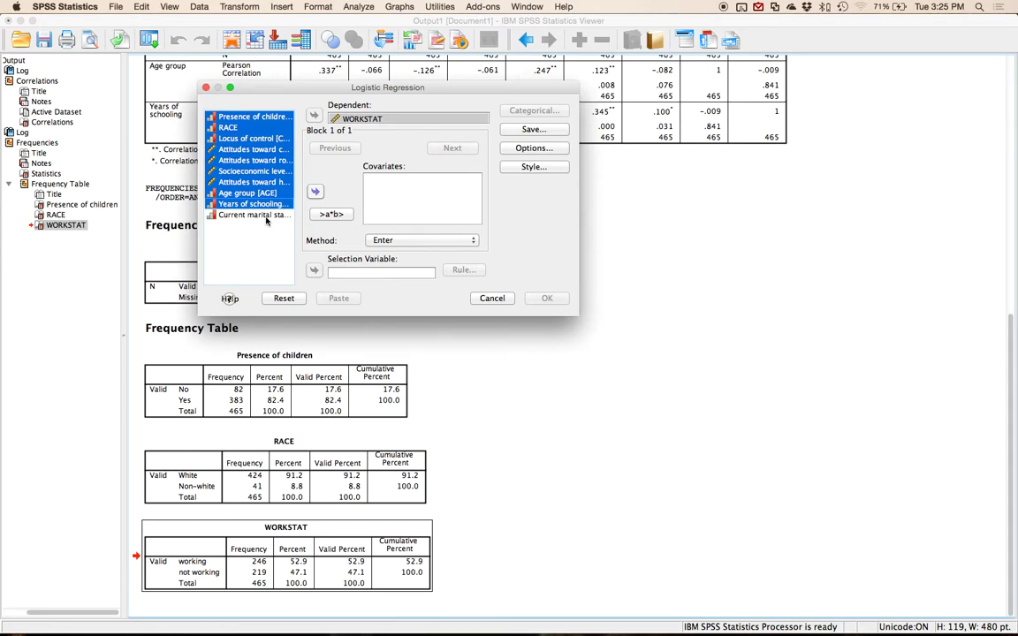
{"action": "left_click", "coordinate": [314, 192]}
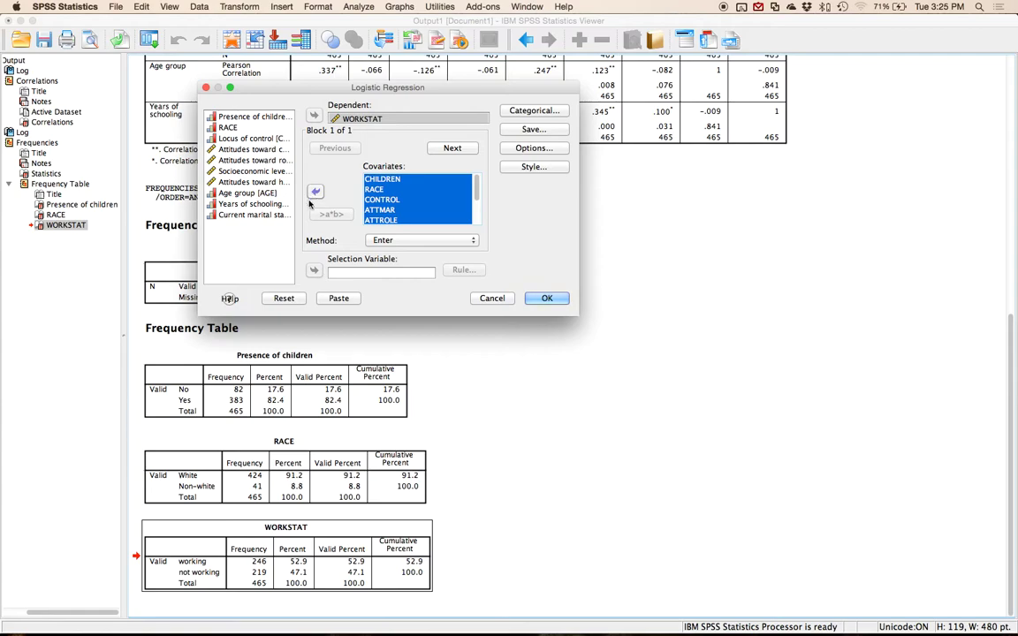
{"action": "left_click", "coordinate": [249, 204]}
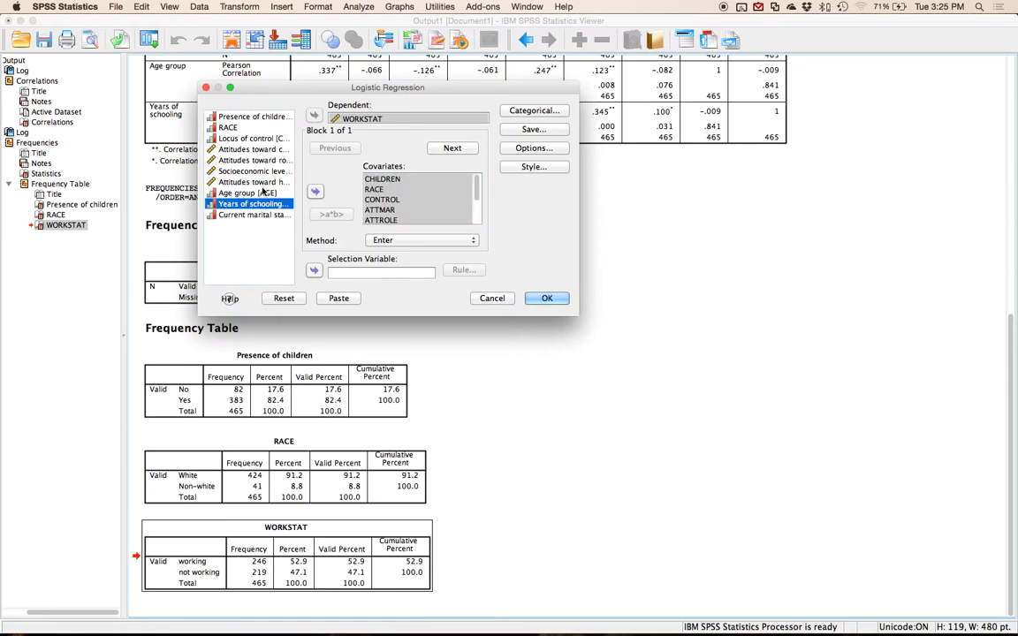
{"action": "left_click", "coordinate": [261, 193], "text": "shift"}
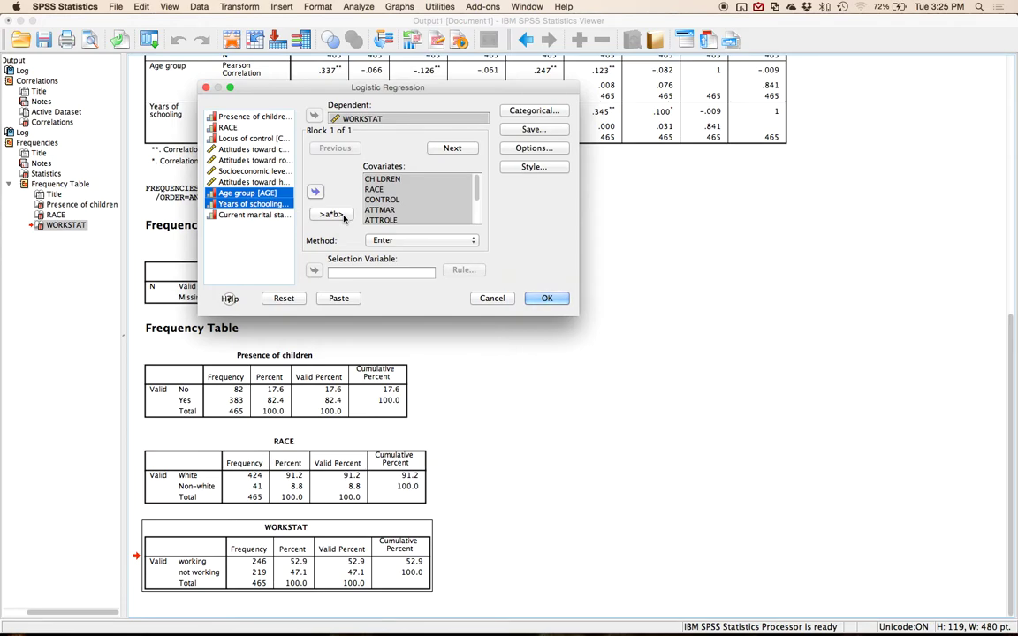
{"action": "left_click", "coordinate": [407, 191]}
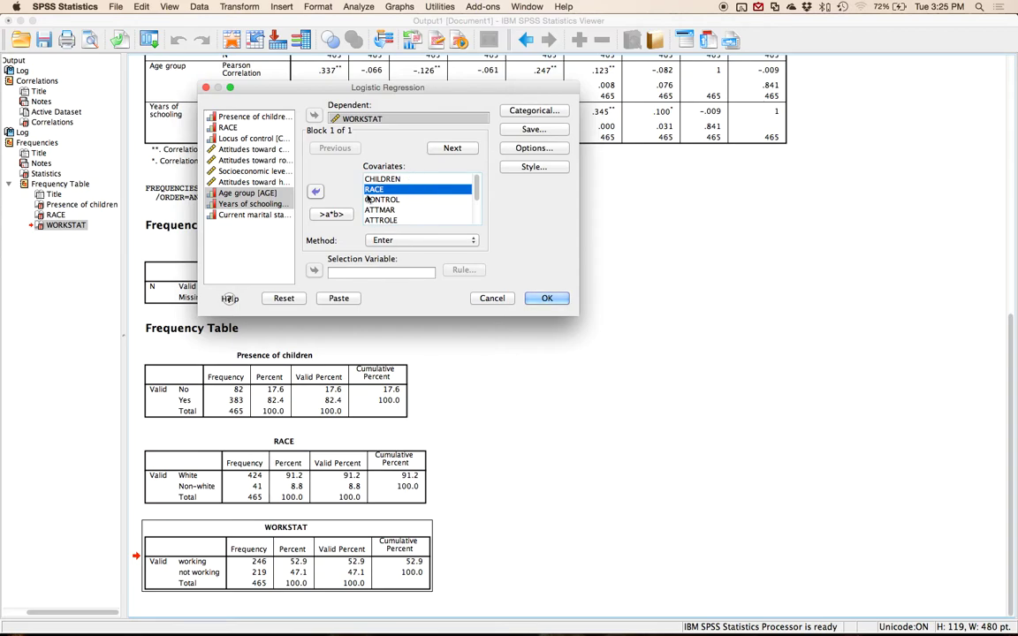
{"action": "left_click", "coordinate": [369, 198]}
Define CHILDREN and RACE as categorical covariates with Indicator contrast and the first category as reference
{"action": "left_click", "coordinate": [527, 115]}
{"action": "left_click_drag", "start_coordinate": [438, 175], "coordinate": [176, 190]}
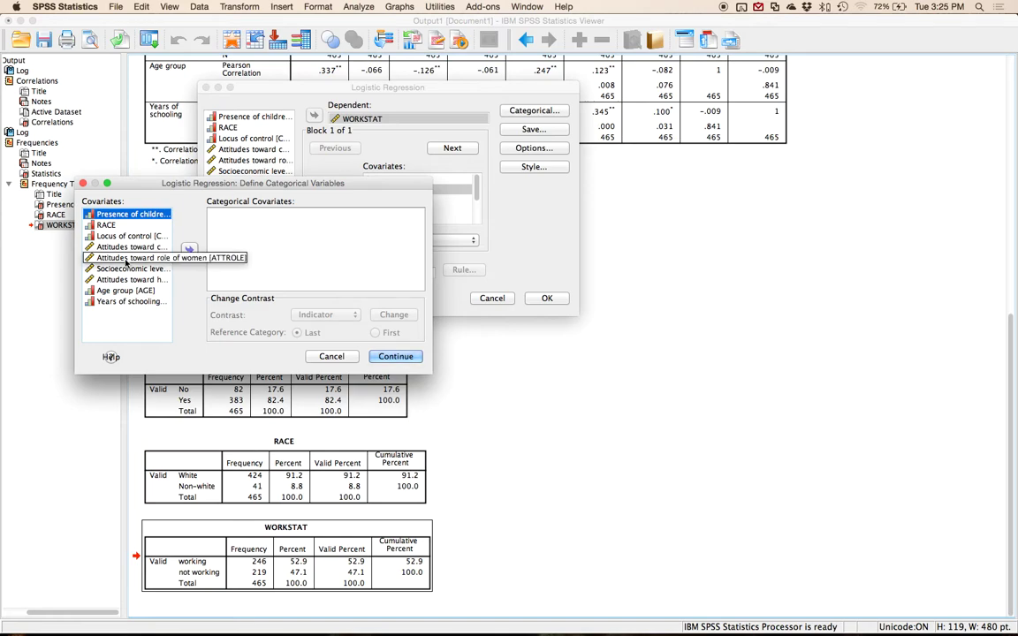
{"action": "key", "text": "shift+Down"}
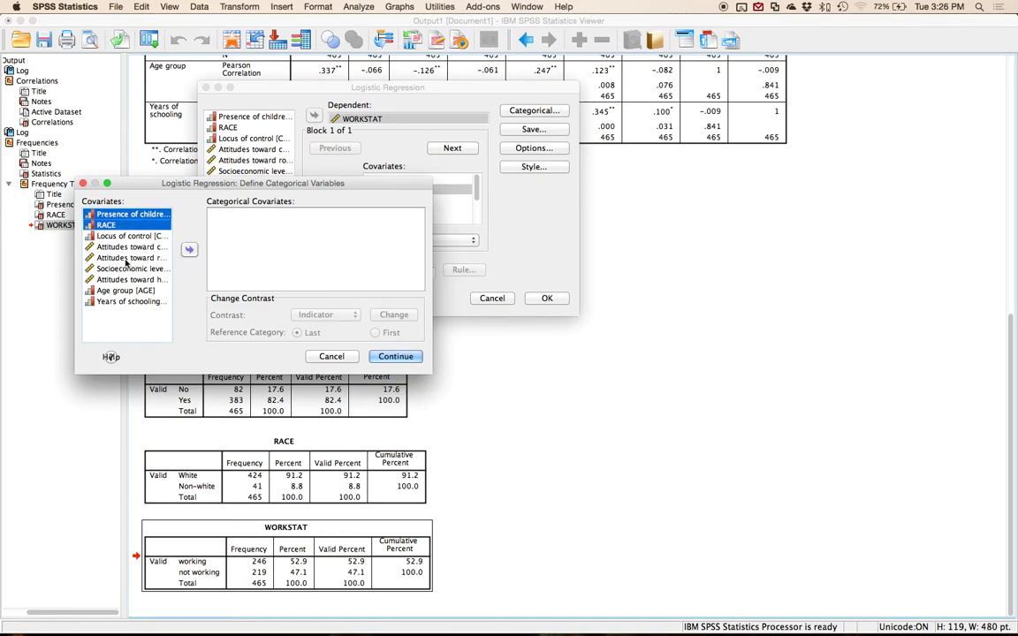
{"action": "left_click", "coordinate": [189, 249]}
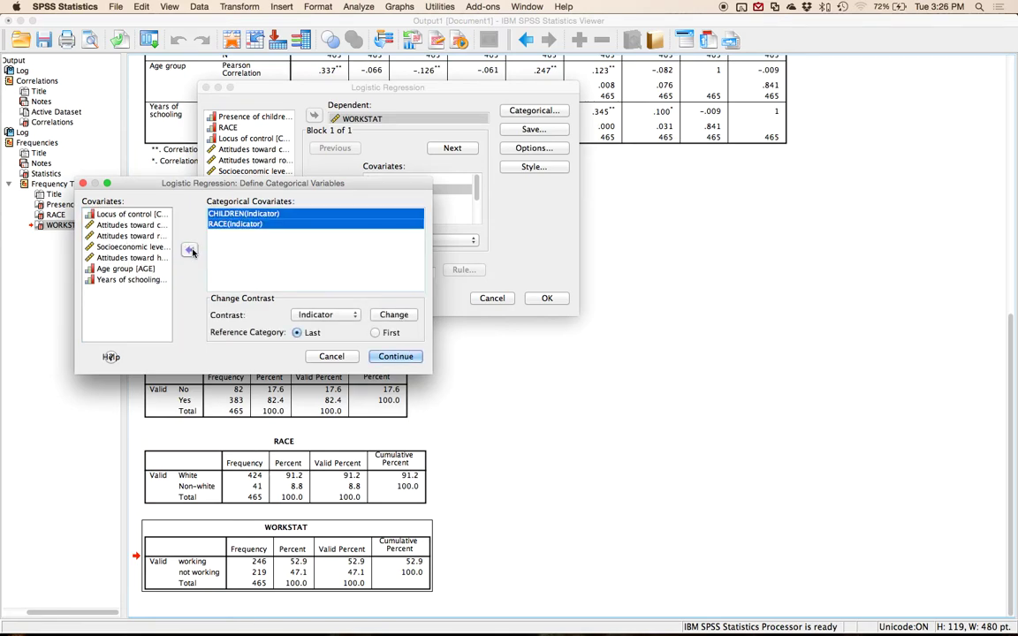
{"action": "left_click", "coordinate": [375, 332]}
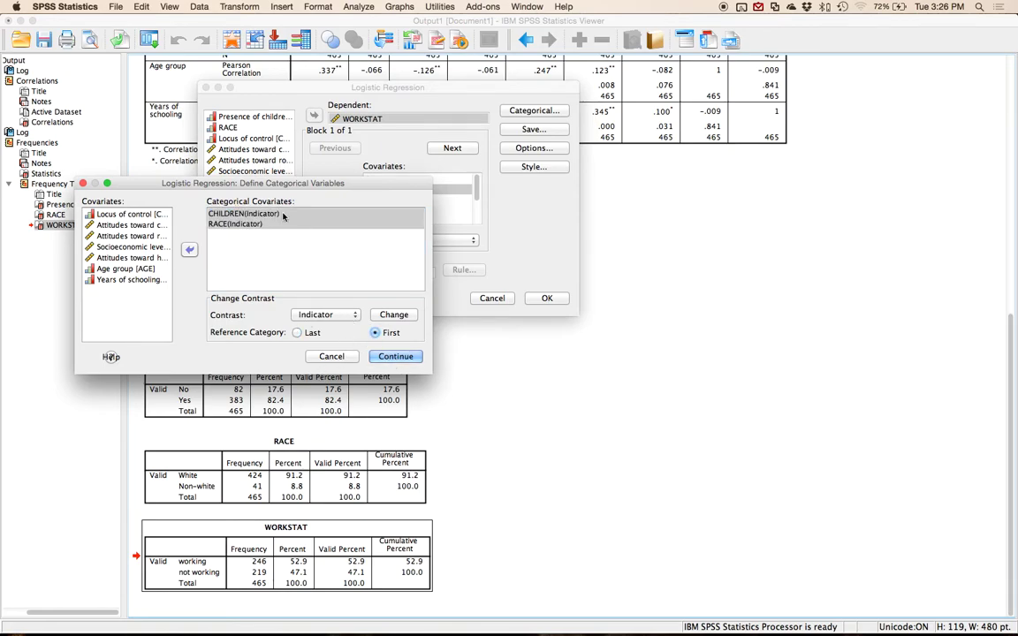
{"action": "left_click", "coordinate": [393, 316]}
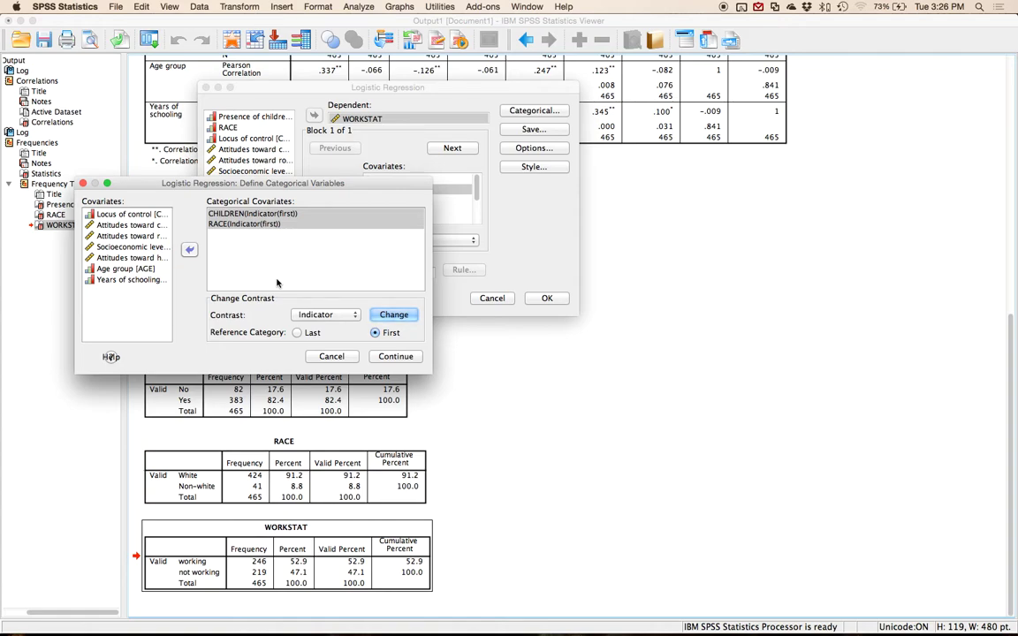
{"action": "left_click", "coordinate": [395, 356]}
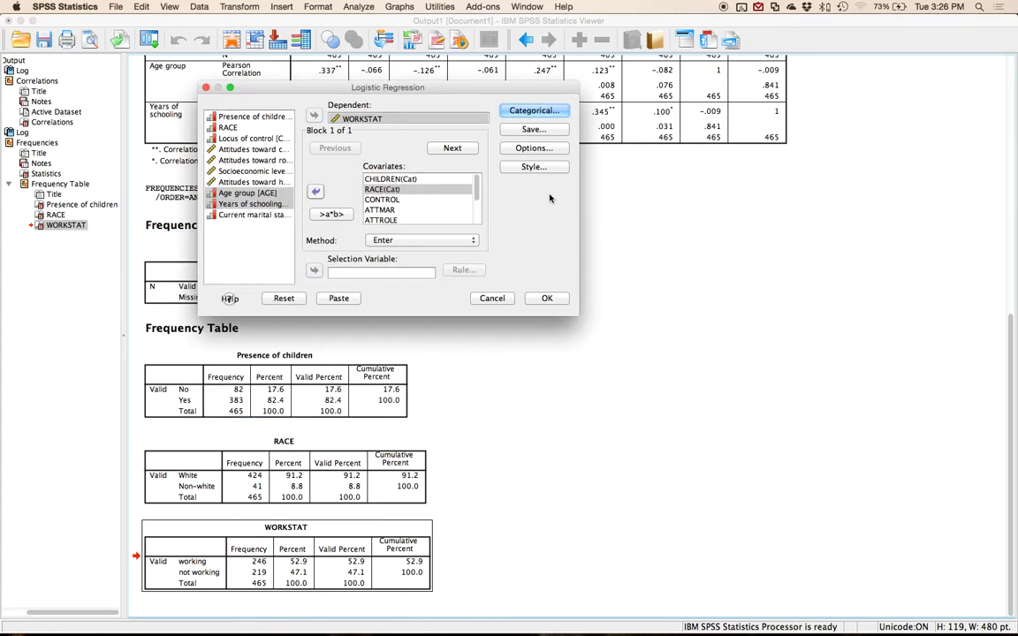
Request classification plots and Hosmer-Lemeshow goodness-of-fit in the regression options, and run the logistic regression
{"action": "left_click", "coordinate": [534, 148]}
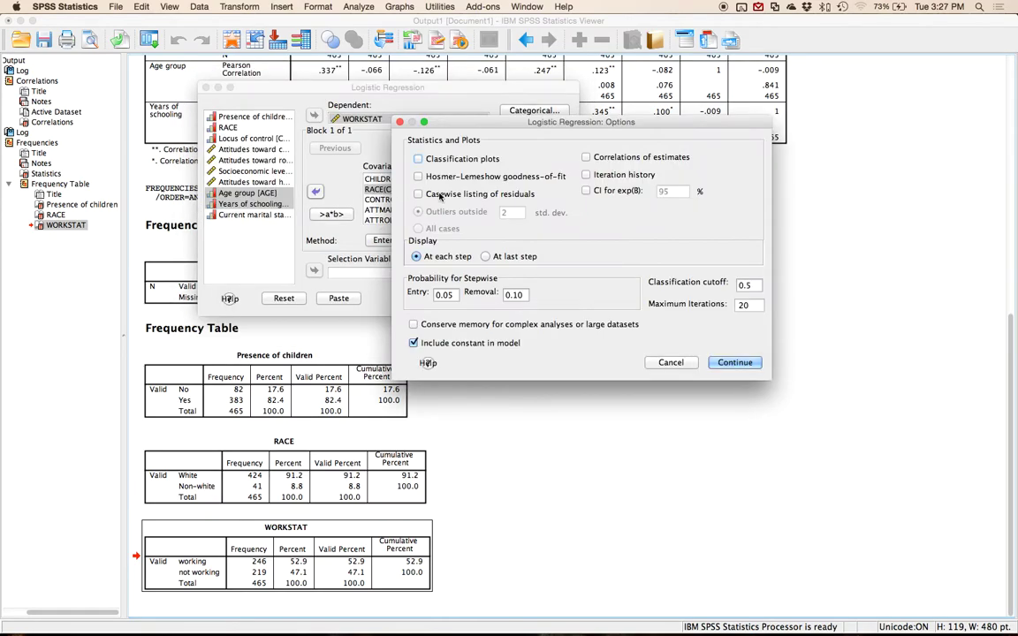
{"action": "left_click", "coordinate": [456, 159]}
{"action": "left_click", "coordinate": [464, 176]}
{"action": "left_click", "coordinate": [722, 366]}
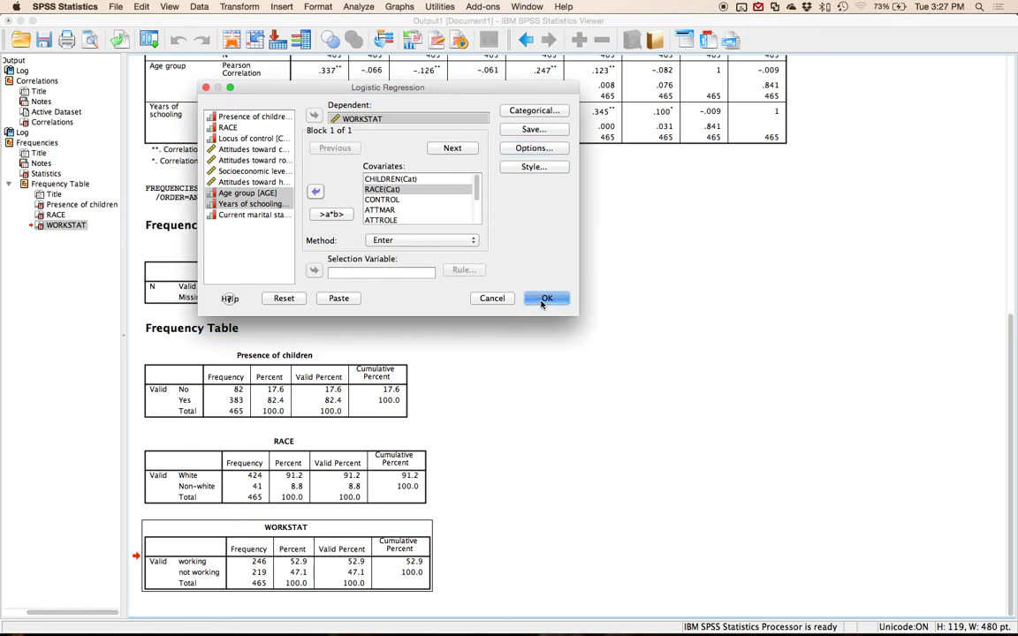
{"action": "left_click", "coordinate": [545, 299]}
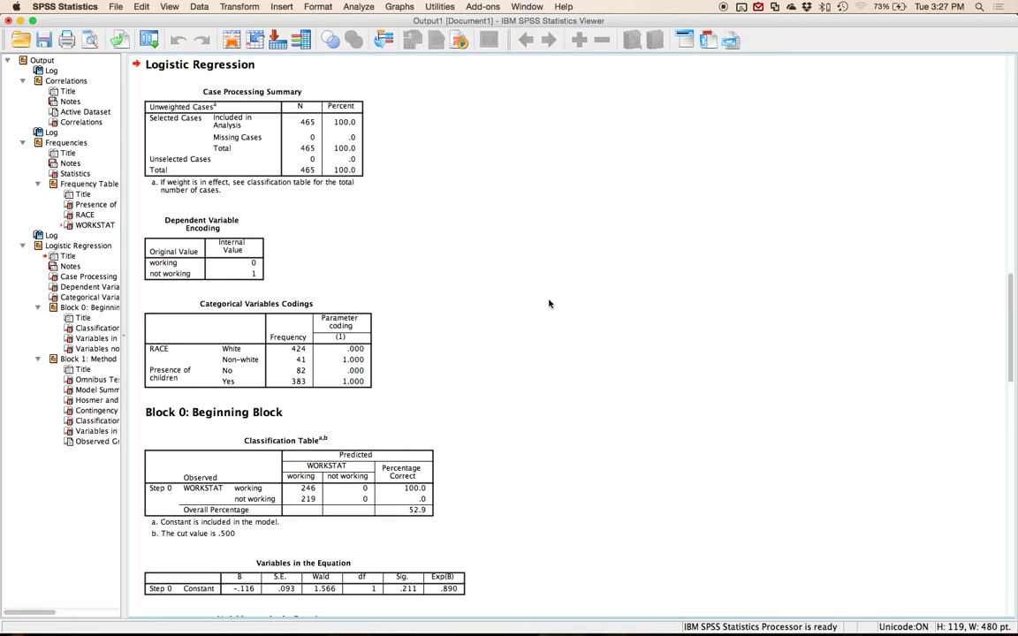
Switch to Word and write the questions "Is the model significant?" and "Which predictors are significant?" as separate lines with a gap between them
{"action": "left_click", "coordinate": [438, 612]}
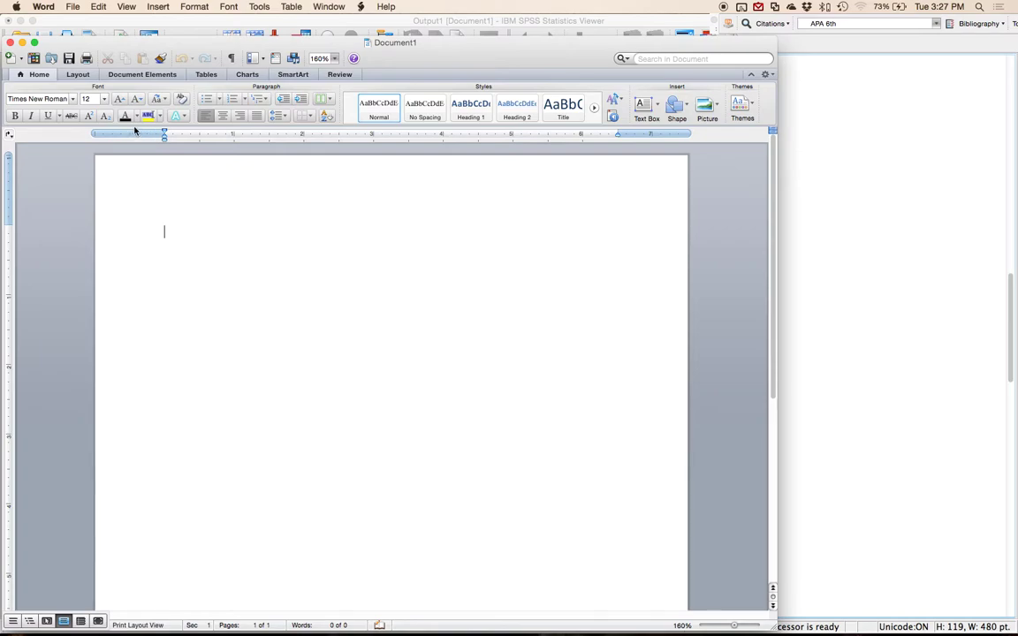
{"action": "type", "text": "Is the model signif"}
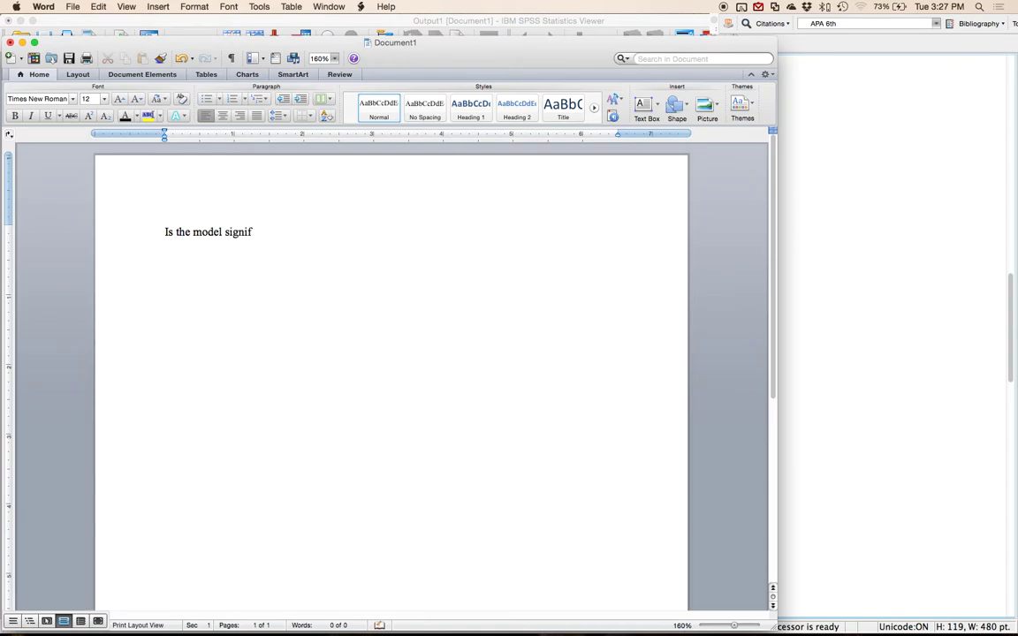
{"action": "type", "text": "icant?"}
{"action": "key", "text": "Return"}
{"action": "left_click", "coordinate": [320, 59]}
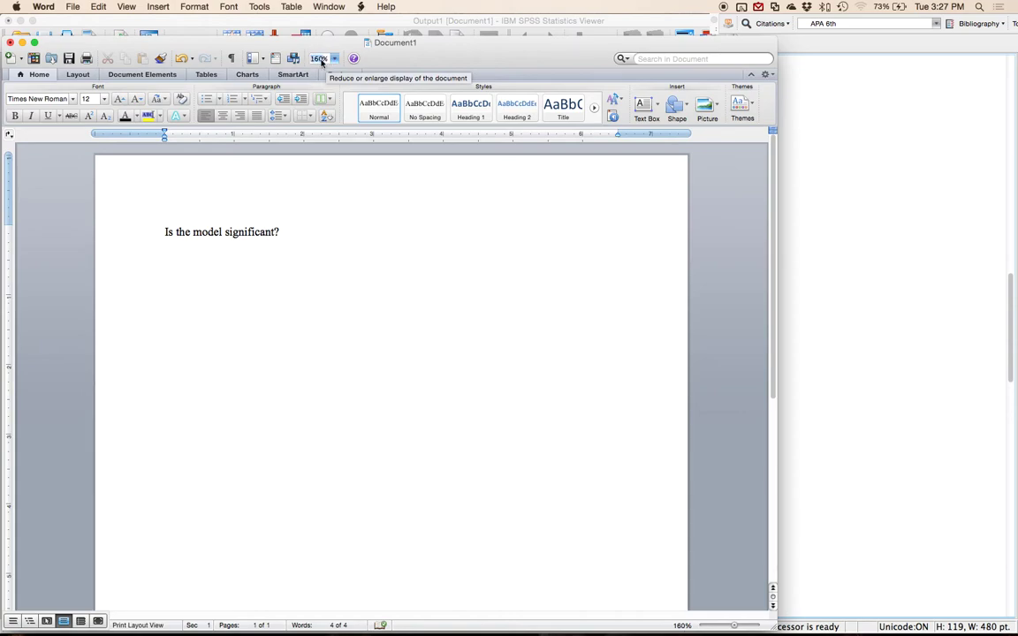
{"action": "type", "text": "180"}
{"action": "key", "text": "Return"}
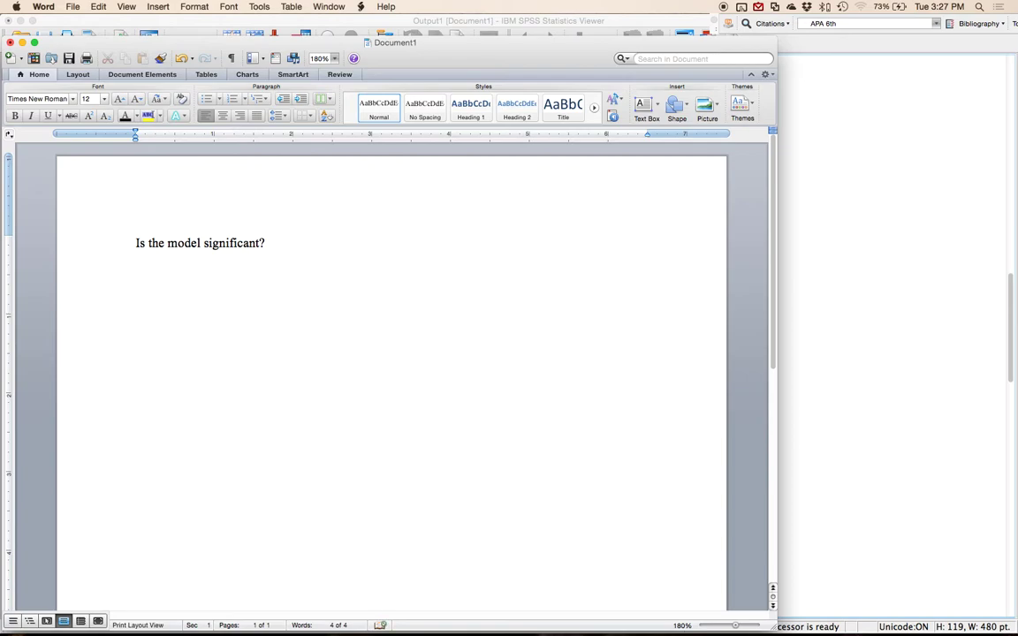
{"action": "type", "text": "Which predic"}
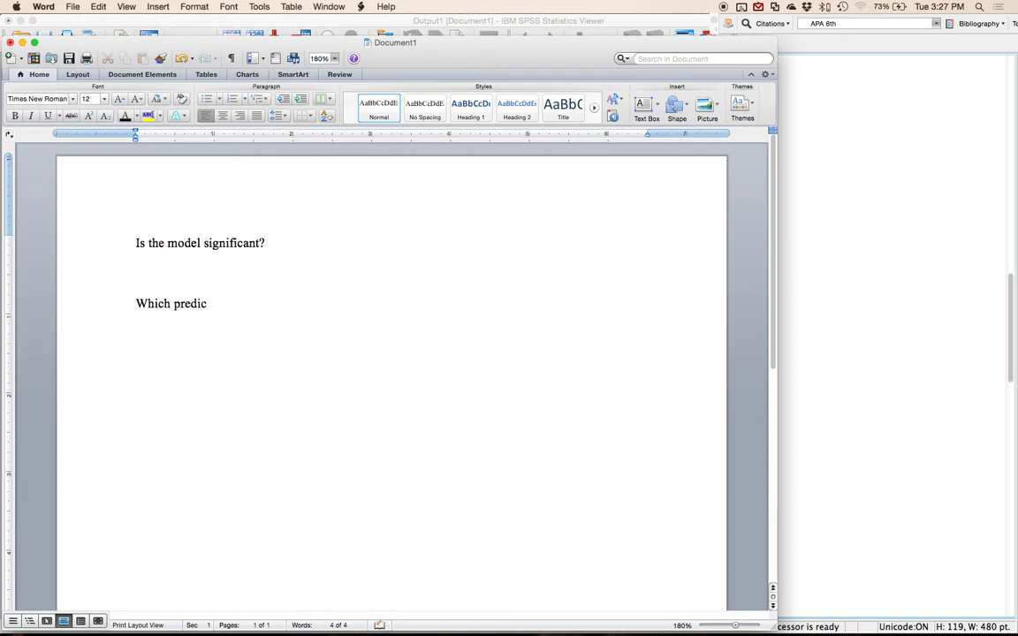
{"action": "type", "text": "tors are significant?"}
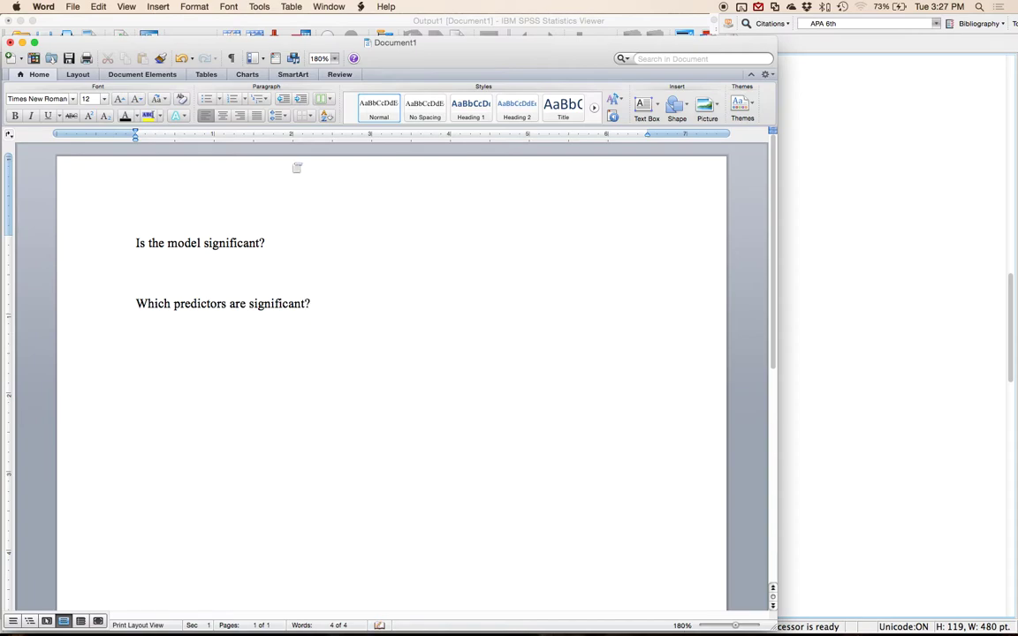
Arrange the SPSS output and the Word document side by side, and select the Dependent Variable Encoding table
{"action": "left_click_drag", "start_coordinate": [171, 45], "coordinate": [1013, 93]}
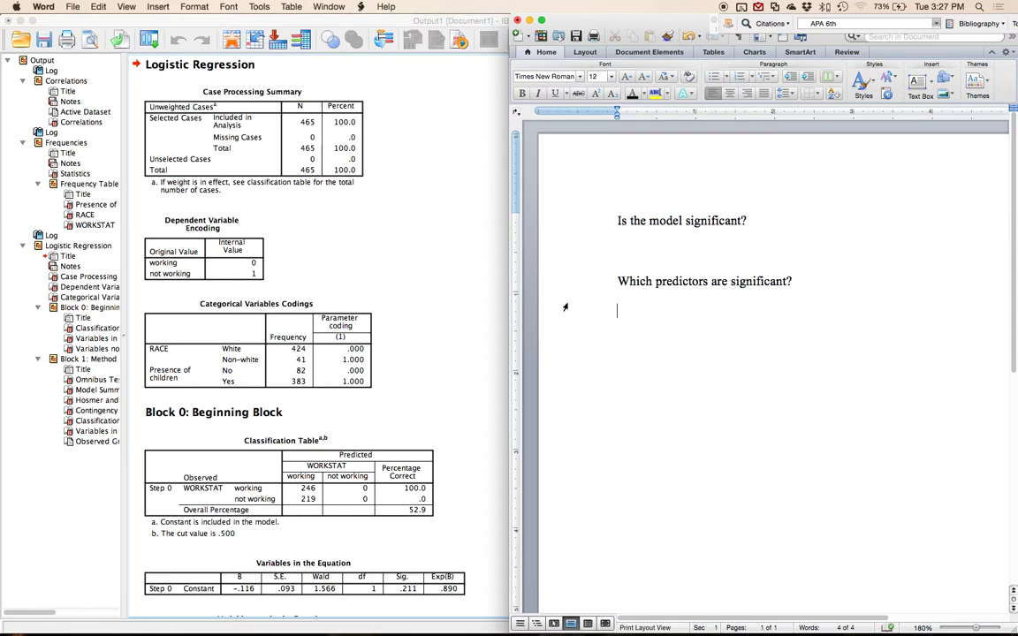
{"action": "left_click", "coordinate": [282, 162]}
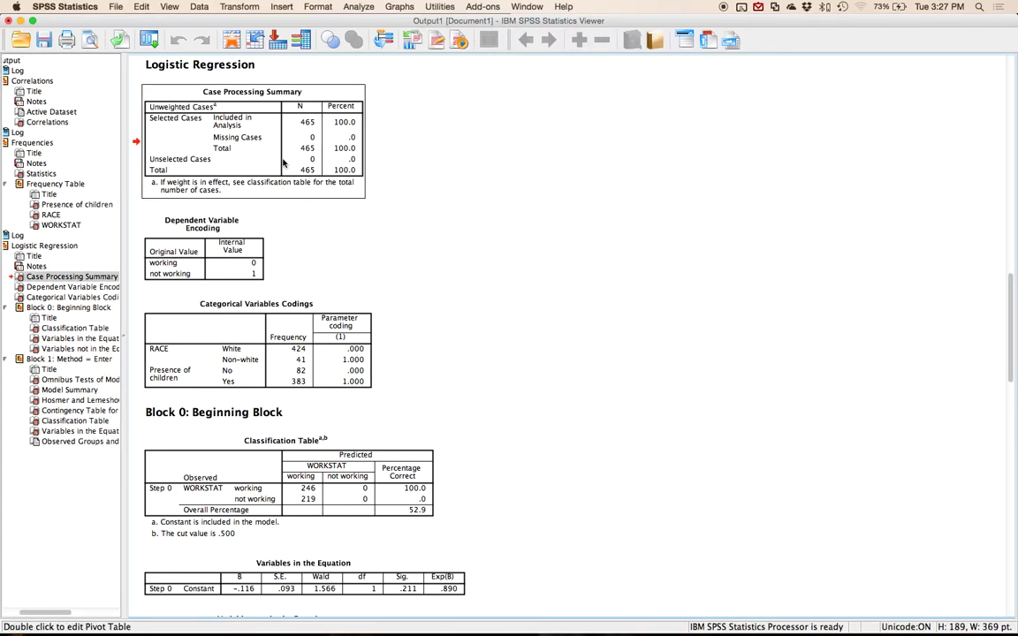
{"action": "left_click_drag", "start_coordinate": [449, 21], "coordinate": [7, 84]}
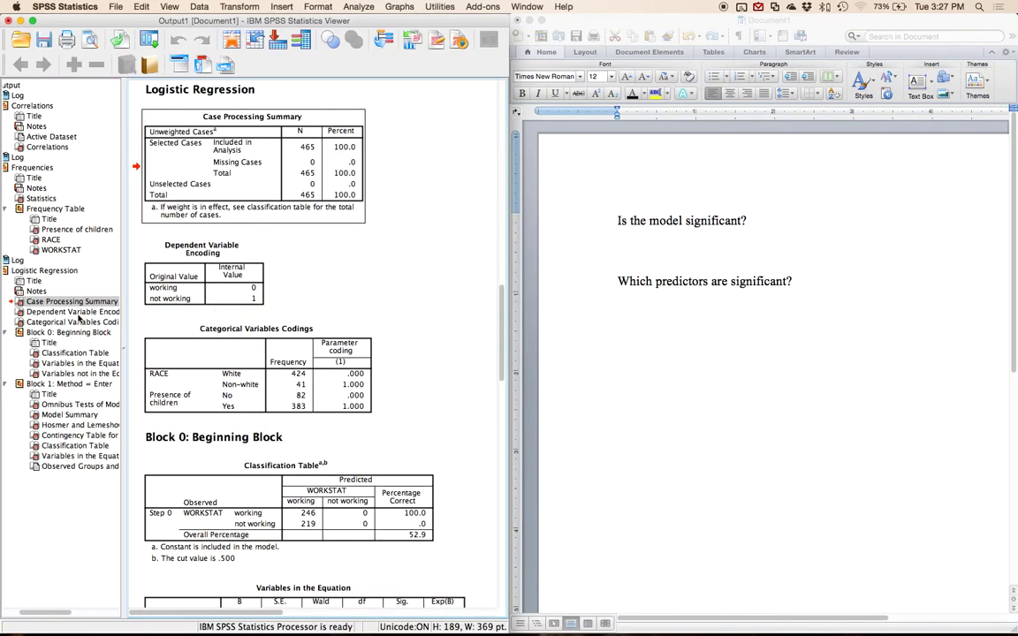
{"action": "left_click", "coordinate": [196, 270]}
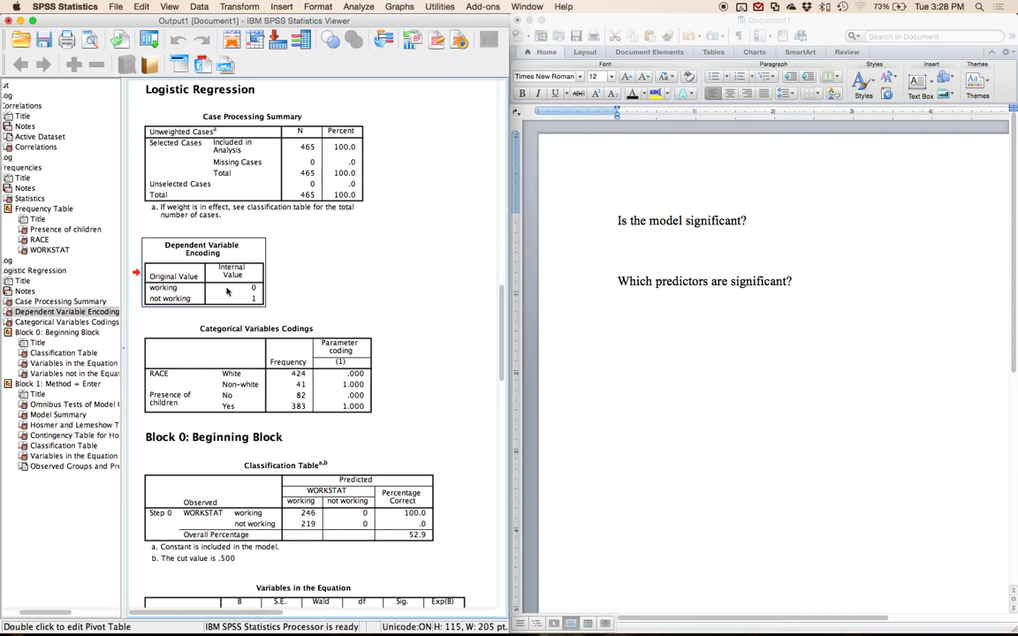
{"action": "left_click", "coordinate": [227, 292]}
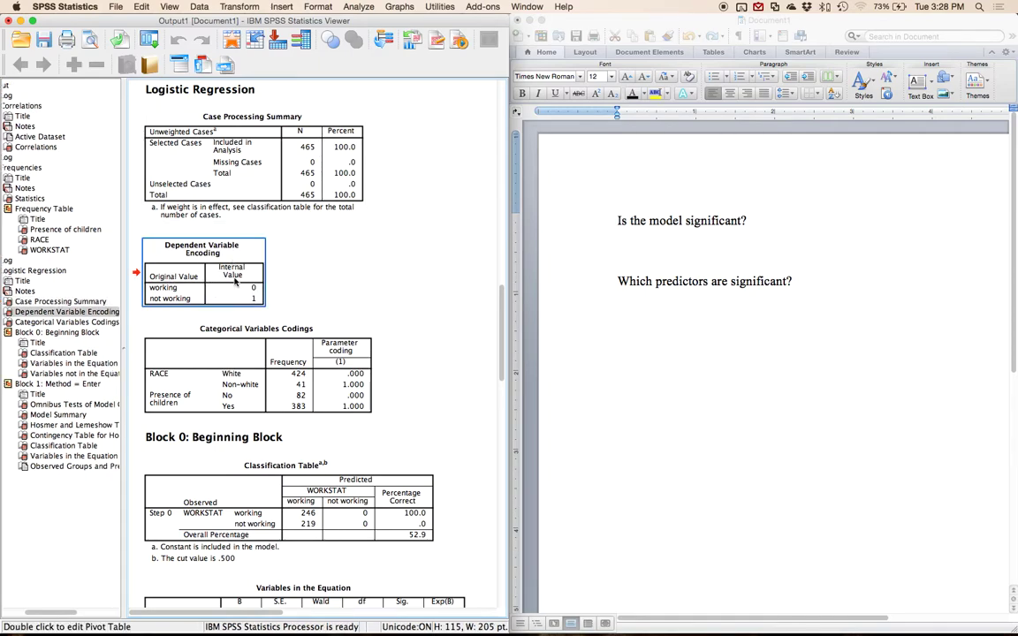
Insert a 2 x 2 table in the Word document below "Which predictors are significant?"
{"action": "left_click", "coordinate": [580, 288]}
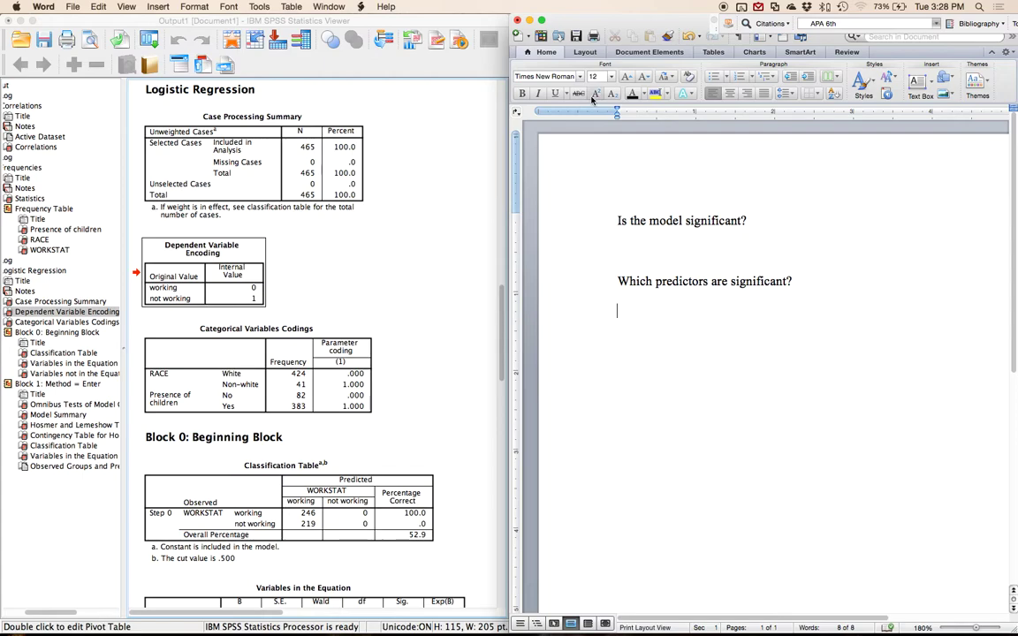
{"action": "left_click", "coordinate": [713, 52]}
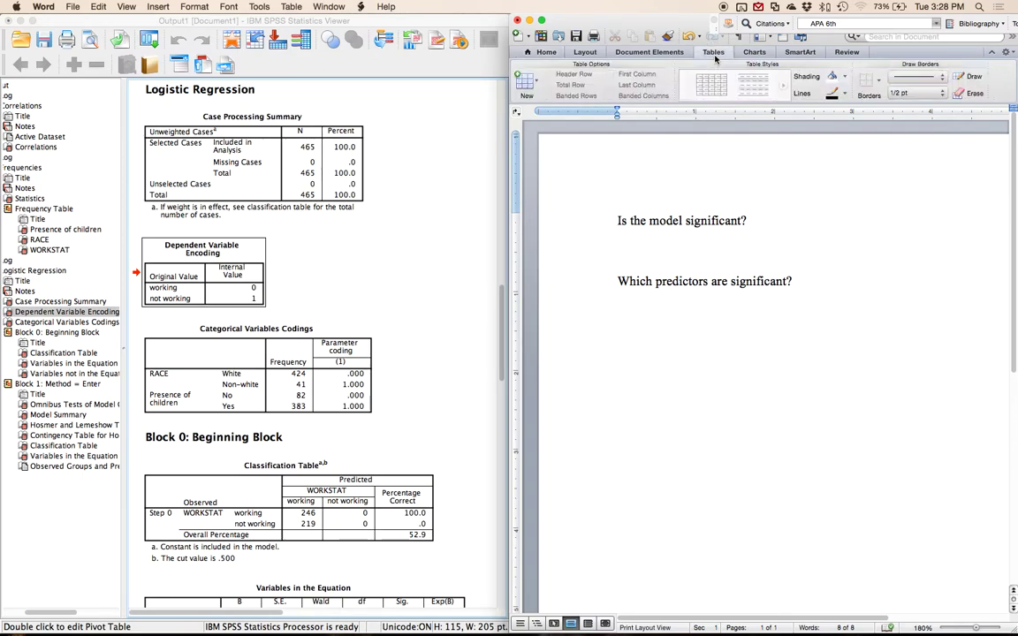
{"action": "left_click", "coordinate": [523, 82]}
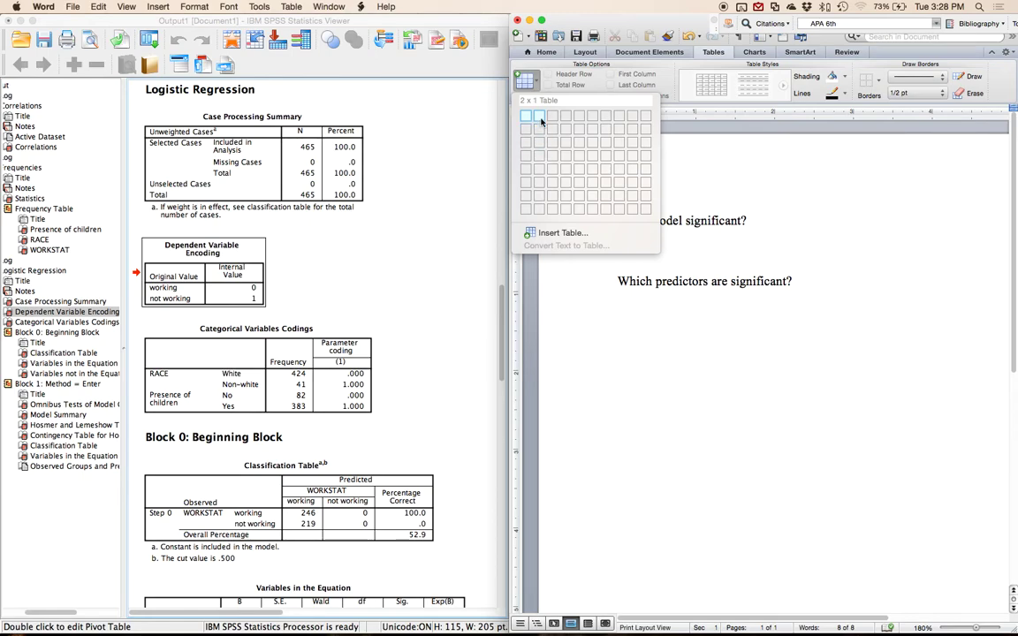
{"action": "left_click", "coordinate": [538, 129]}
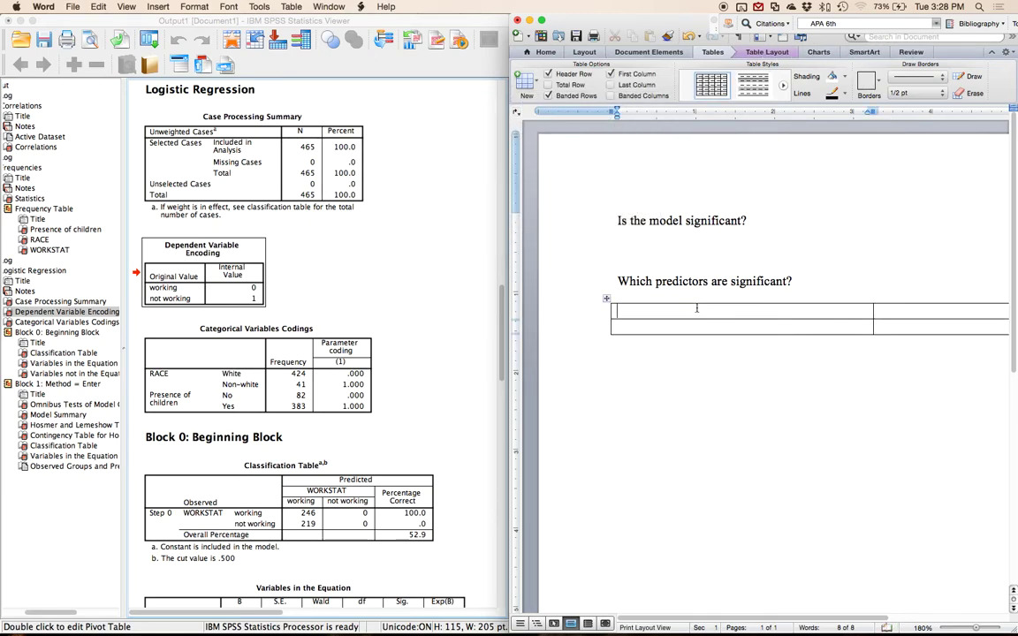
Fill the table's header row with "Working (0)" in the first column and "Not working (1)" in the second
{"action": "type", "text": "Working ()"}
{"action": "key", "text": "BackSpace"}
{"action": "type", "text": "-"}
{"action": "key", "text": "BackSpace"}
{"action": "type", "text": "0)"}
{"action": "key", "text": "Tab"}
{"action": "type", "text": "Not"}
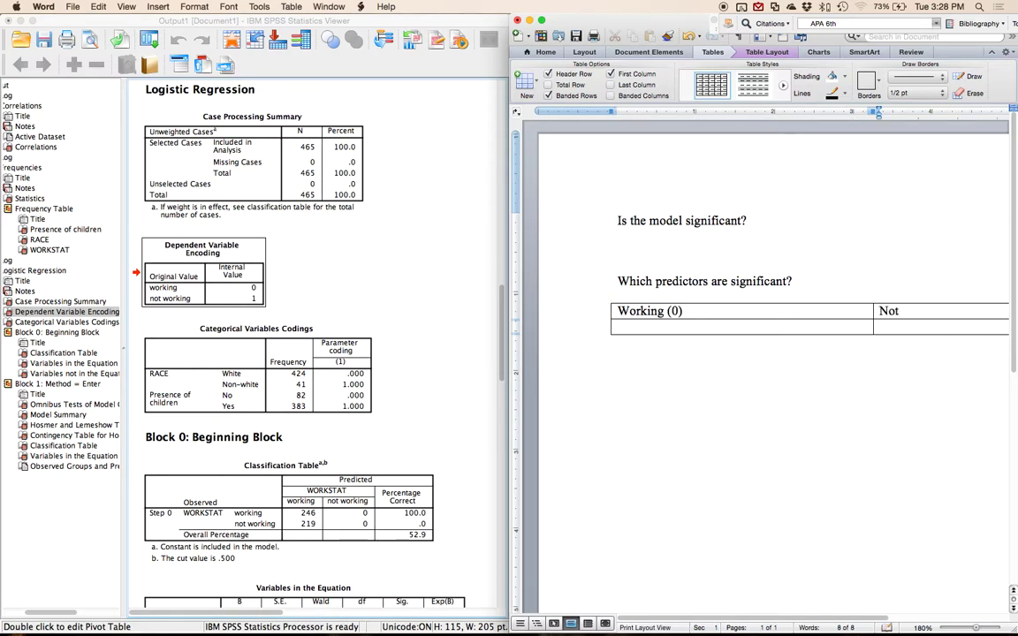
{"action": "type", "text": " working (1)"}
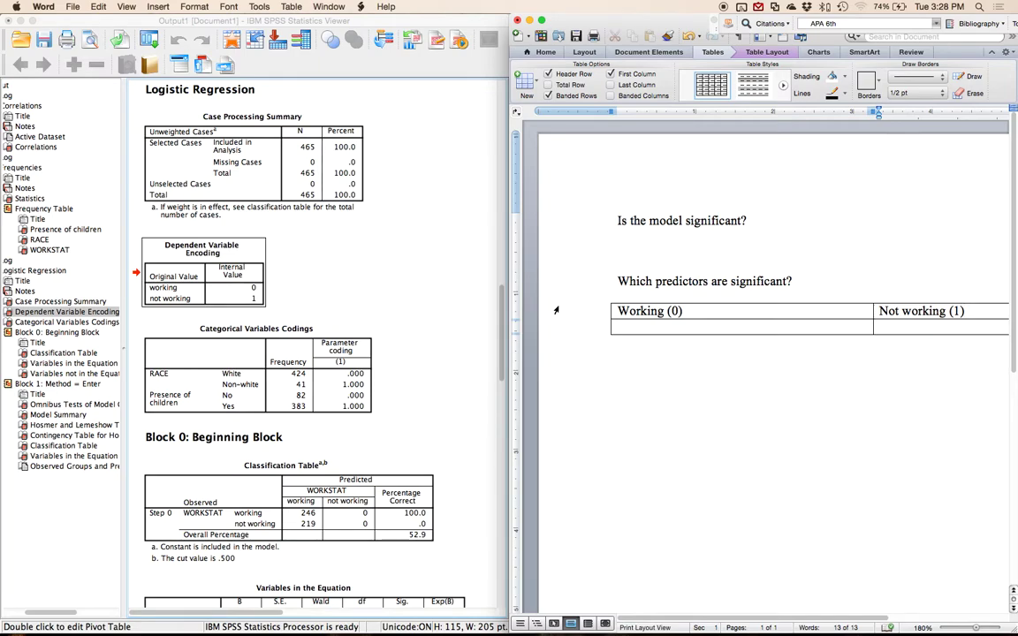
Consult the Categorical Variables Codings in SPSS and write "Race White (0) – Not white (1)" below the Word table
{"action": "left_click", "coordinate": [226, 329]}
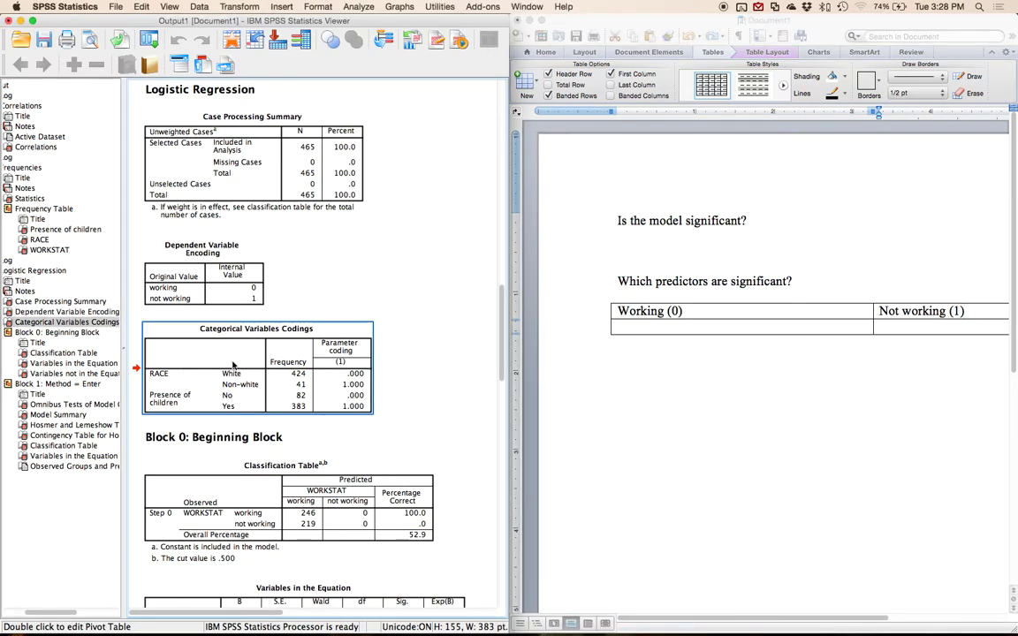
{"action": "left_click", "coordinate": [528, 313]}
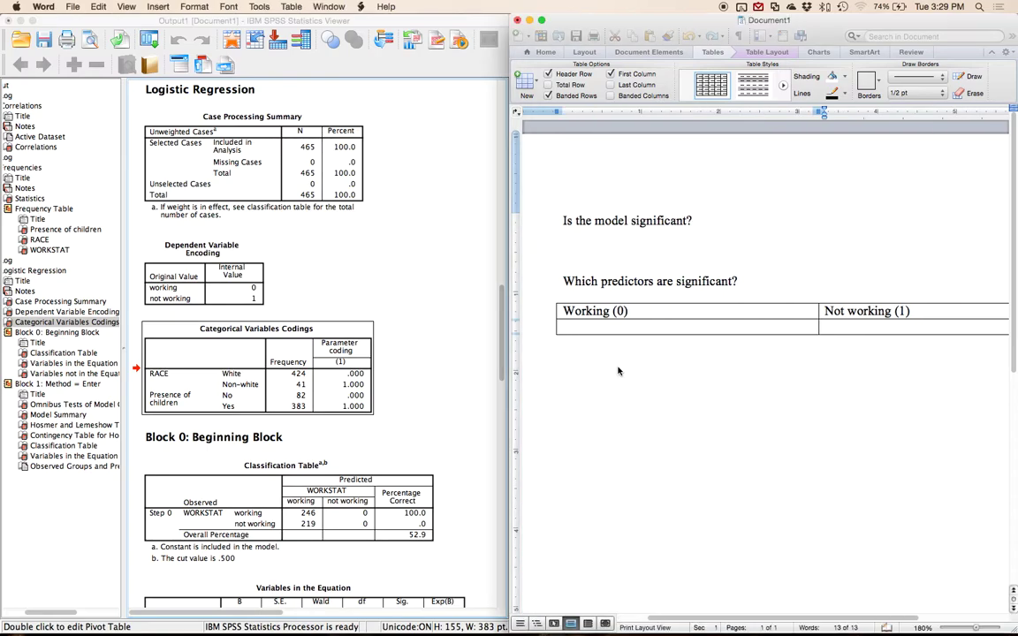
{"action": "key", "text": "Tab"}
{"action": "key", "text": "Down"}
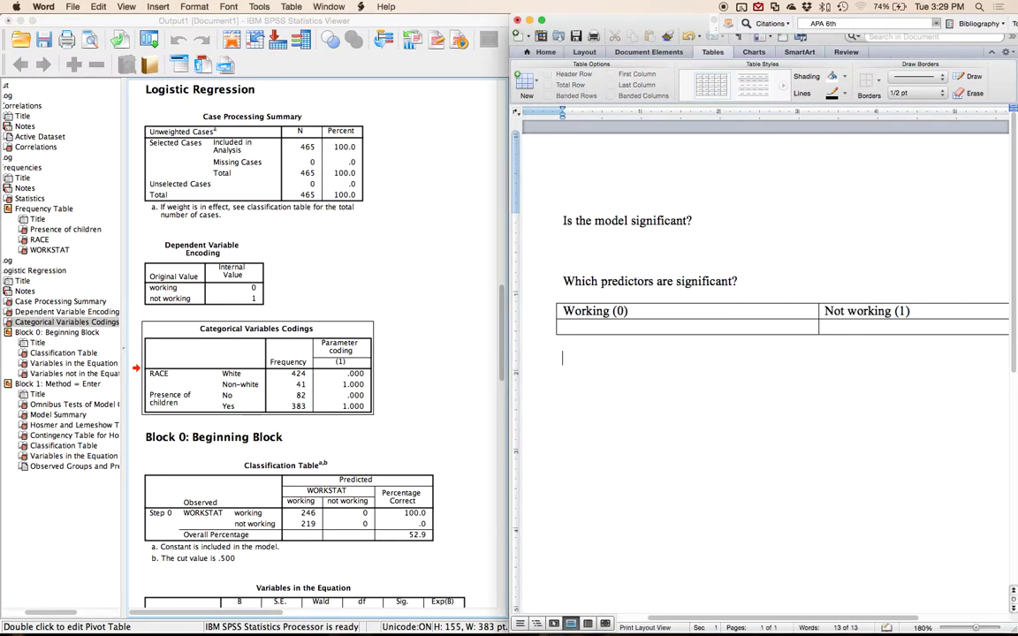
{"action": "type", "text": "Race White (0"}
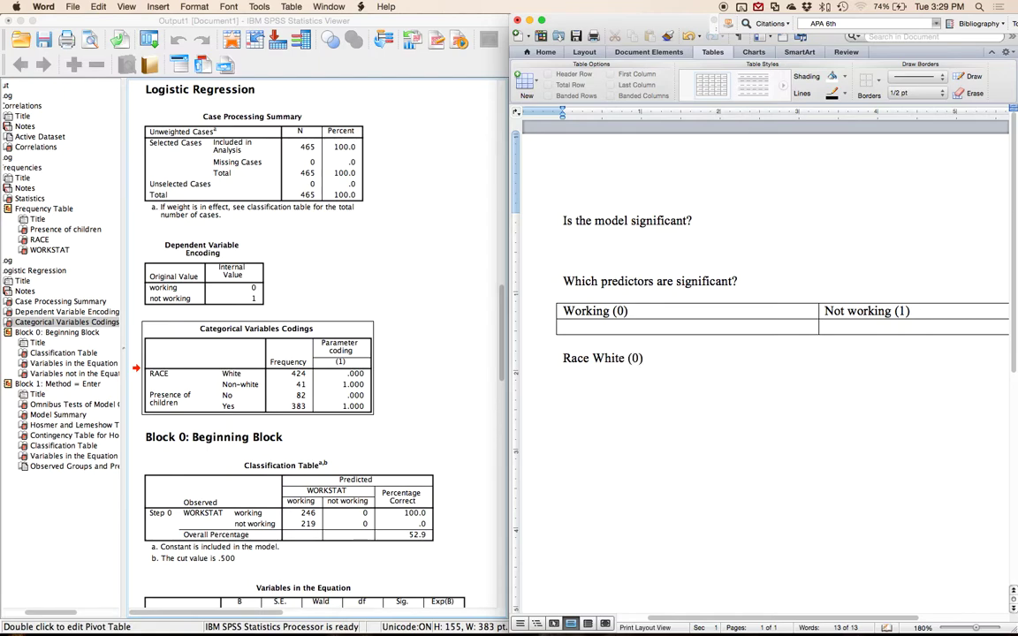
{"action": "type", "text": ") - Not white (1)"}
{"action": "key", "text": "Return"}
Add the line "Kids No (0) – Yes (1)" under the race coding line
{"action": "type", "text": "kind"}
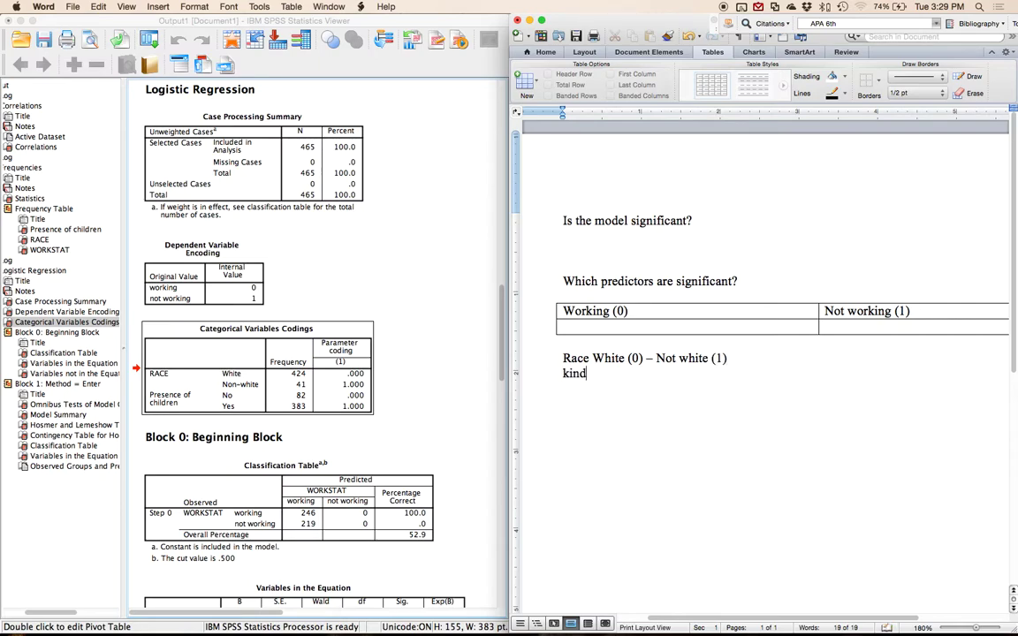
{"action": "key", "text": "BackSpace"}
{"action": "key", "text": "BackSpace"}
{"action": "key", "text": "BackSpace"}
{"action": "key", "text": "BackSpace"}
{"action": "type", "text": "Kids No (0) -"}
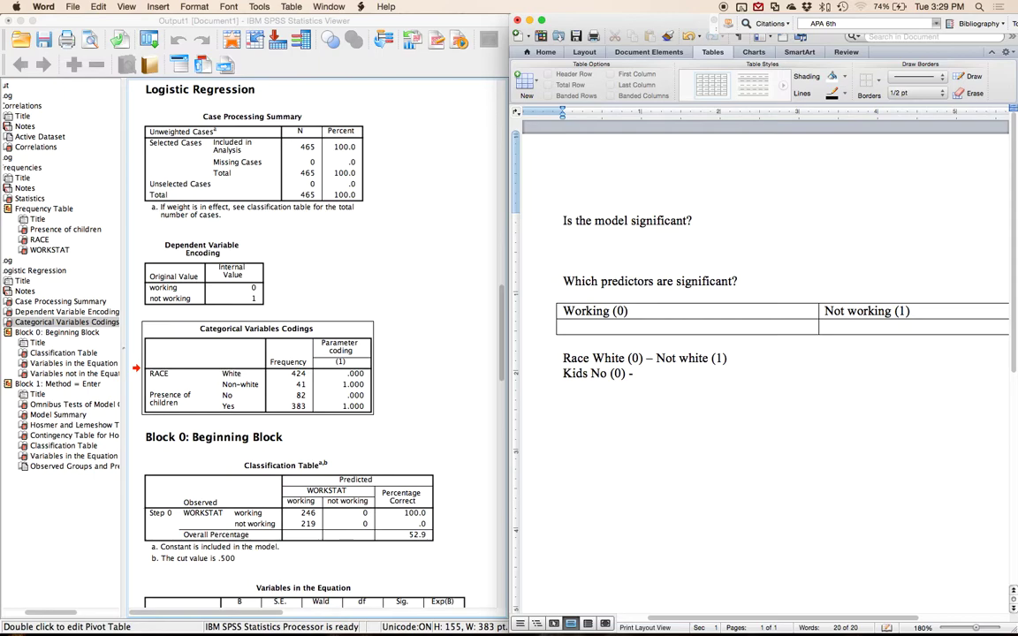
{"action": "type", "text": " Yes (1)"}
Review the Block 0 output in SPSS and write "- Block 0 – y intercept only model" under the model significance question in Word
{"action": "scroll", "coordinate": [423, 307], "scroll_direction": "down", "scroll_amount": 1}
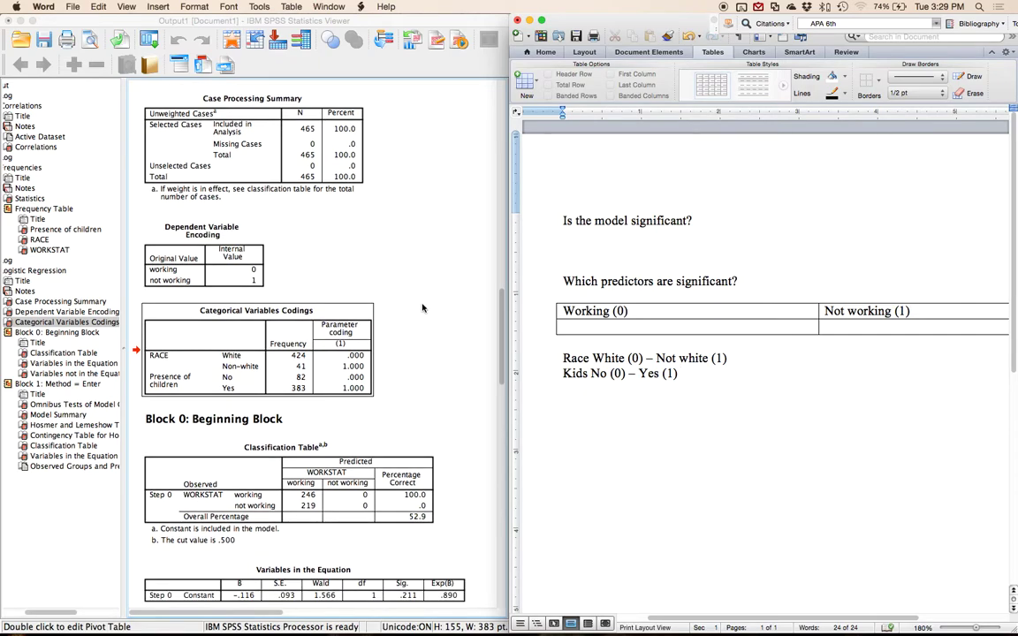
{"action": "scroll", "coordinate": [422, 307], "scroll_direction": "down", "scroll_amount": 1}
{"action": "left_click", "coordinate": [363, 314]}
{"action": "scroll", "coordinate": [362, 313], "scroll_direction": "down", "scroll_amount": 3}
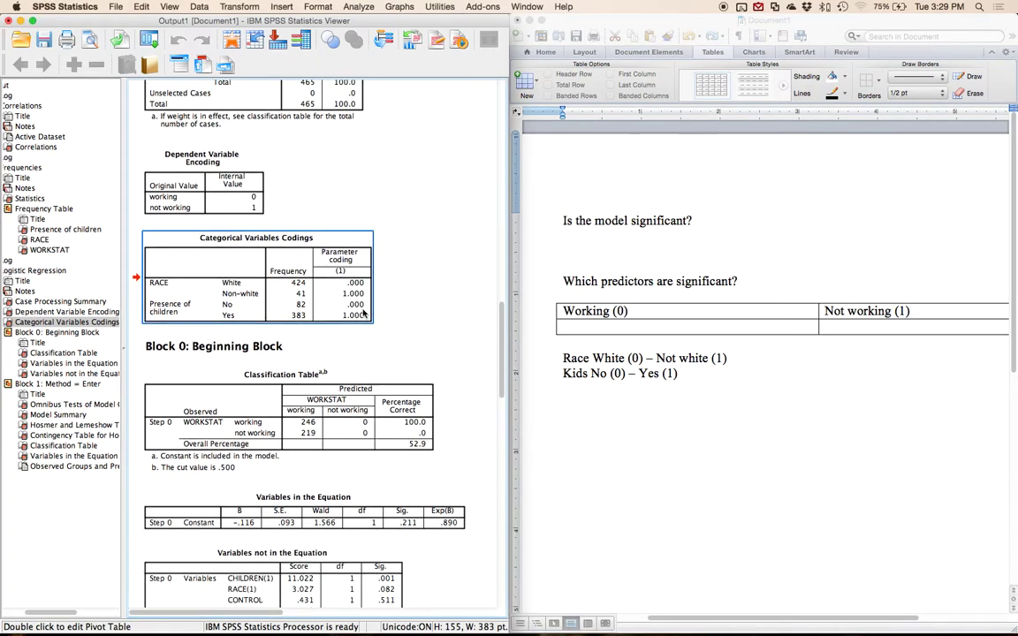
{"action": "scroll", "coordinate": [362, 313], "scroll_direction": "down", "scroll_amount": 1}
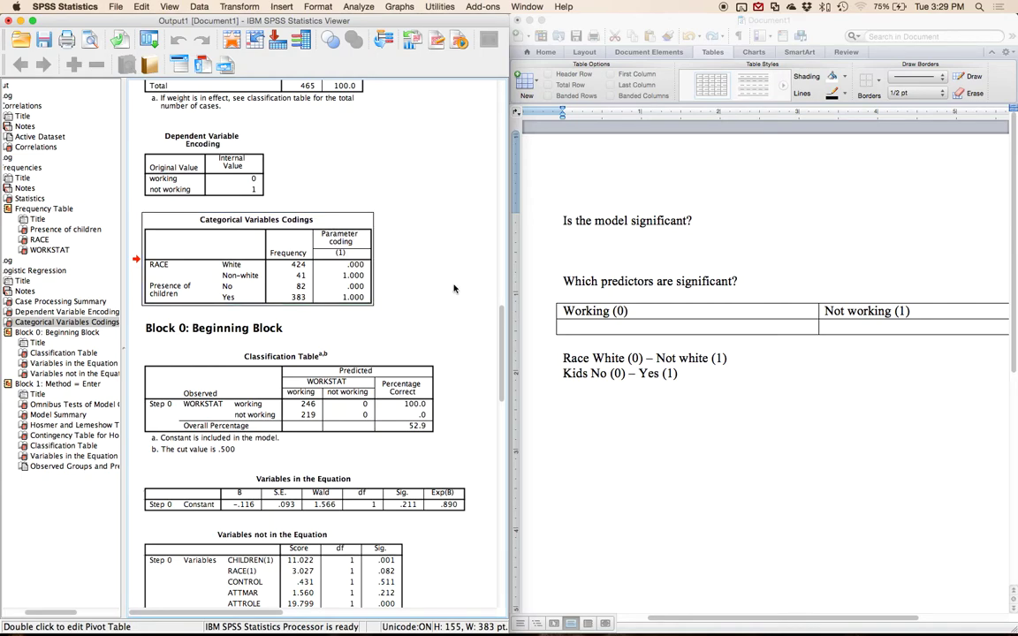
{"action": "scroll", "coordinate": [447, 293], "scroll_direction": "down", "scroll_amount": 3}
{"action": "scroll", "coordinate": [446, 293], "scroll_direction": "down", "scroll_amount": 6}
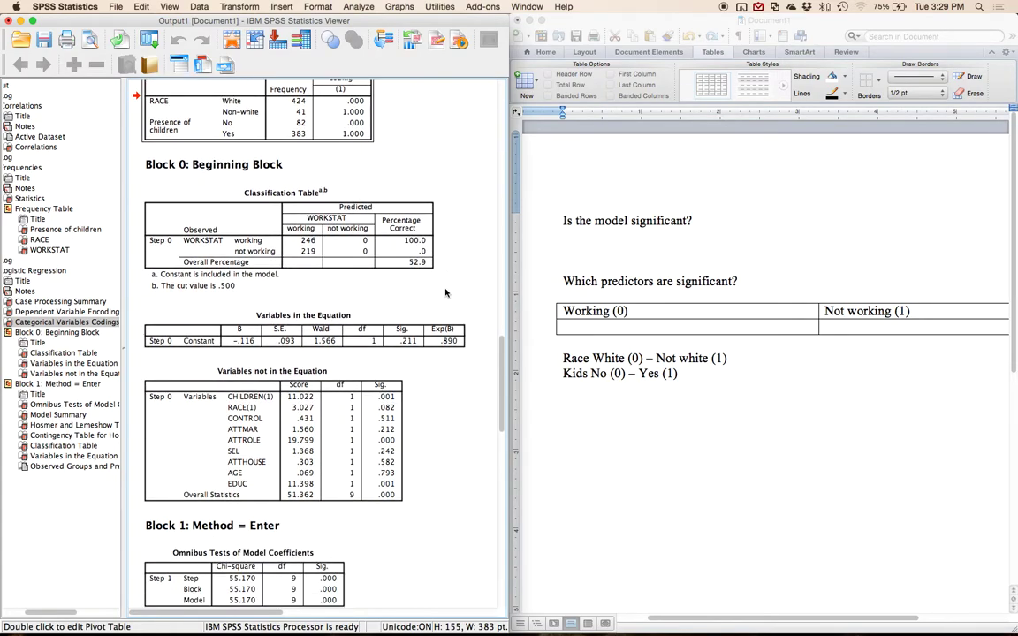
{"action": "left_click", "coordinate": [619, 251]}
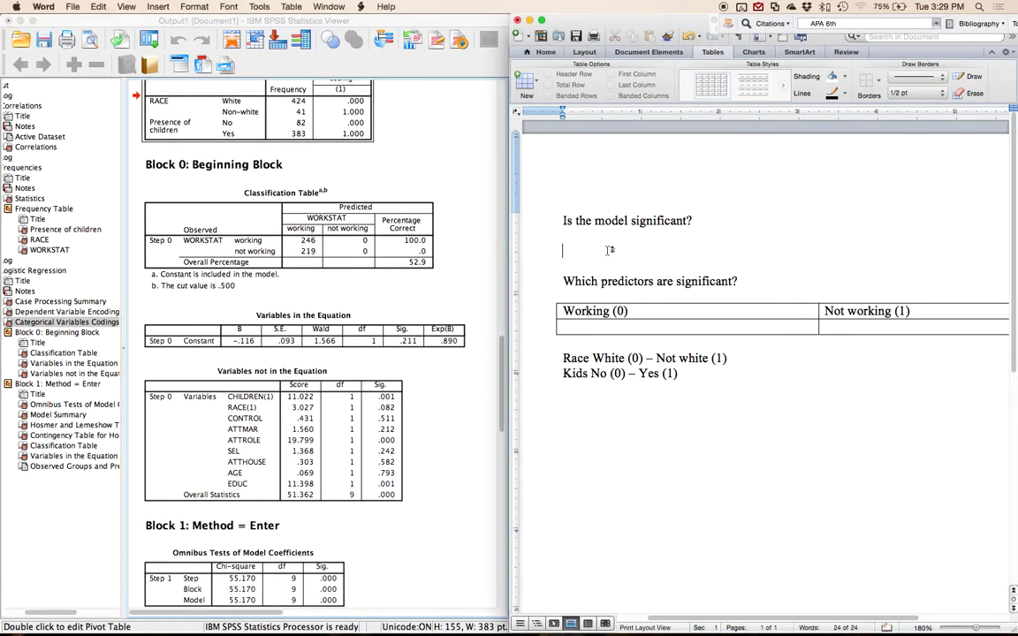
{"action": "type", "text": "- Block"}
{"action": "type", "text": " 0 -"}
{"action": "type", "text": " y inter"}
{"action": "type", "text": "cept only model"}
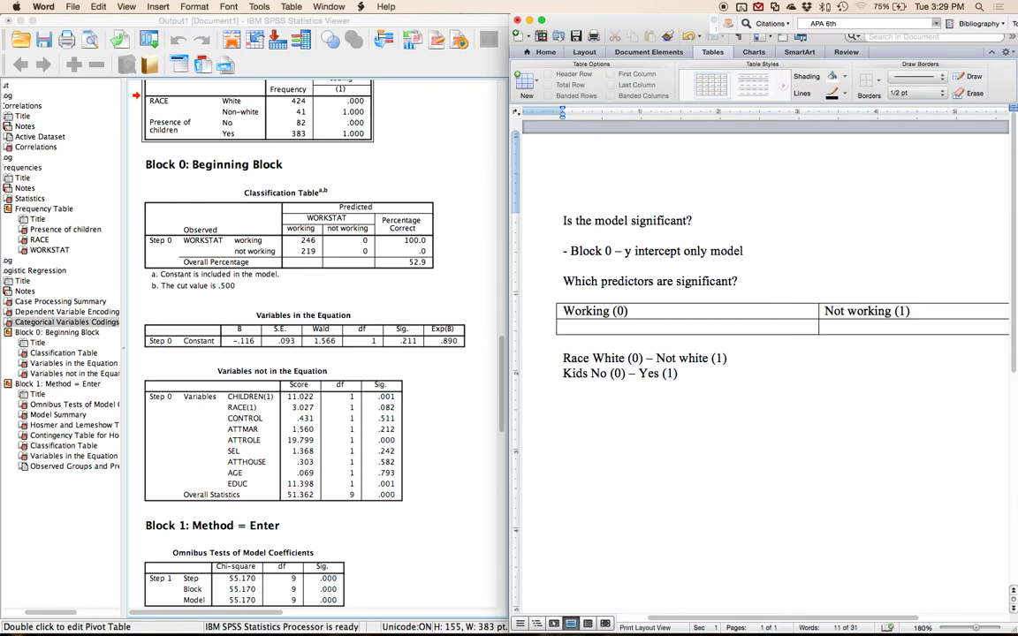
Add an indented sub-bullet reading "Classification – overall – 52.9%" under the Block 0 line, using the SPSS Classification Table
{"action": "key", "text": "Return"}
{"action": "key", "text": "Tab"}
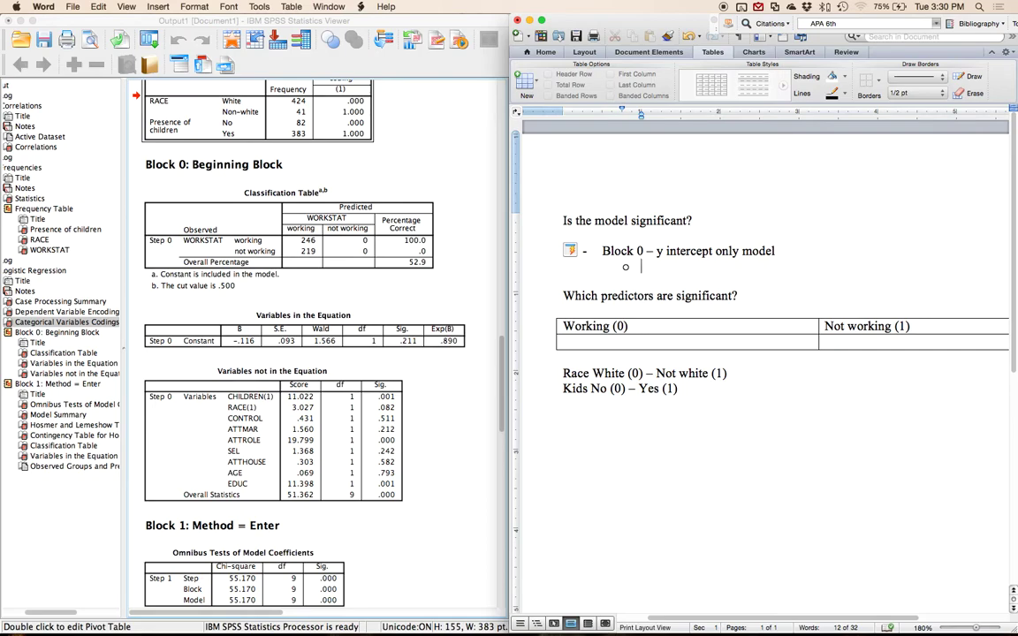
{"action": "left_click", "coordinate": [262, 222]}
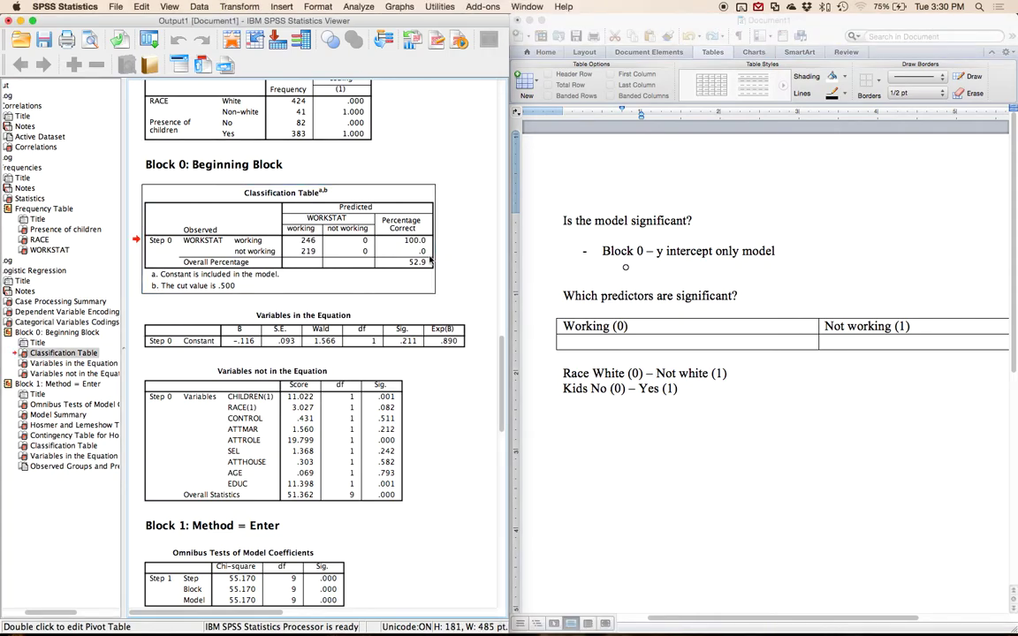
{"action": "left_click", "coordinate": [674, 269]}
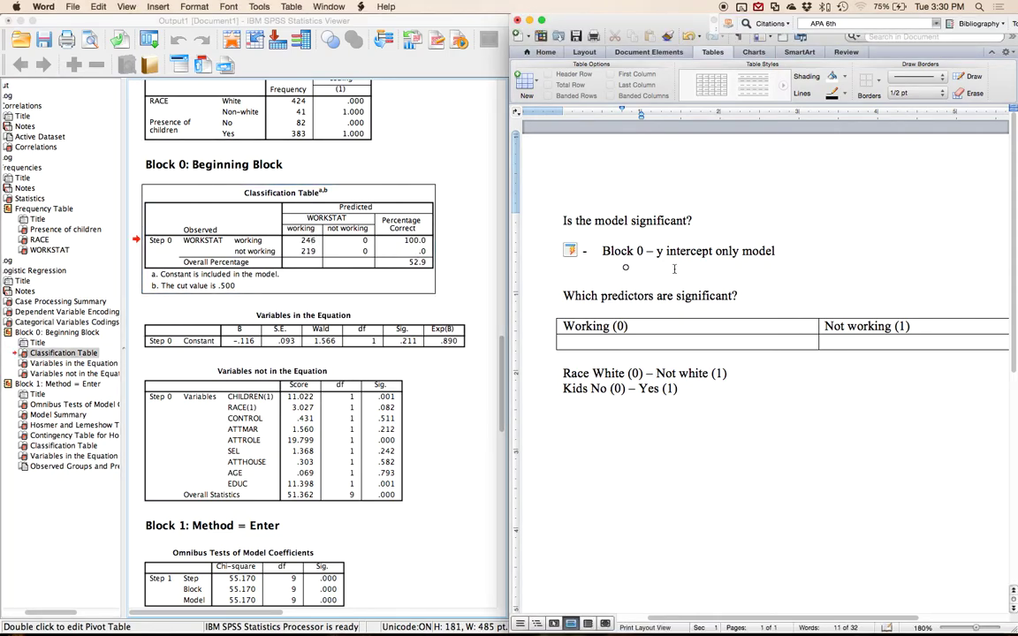
{"action": "type", "text": "Classification - overall -"}
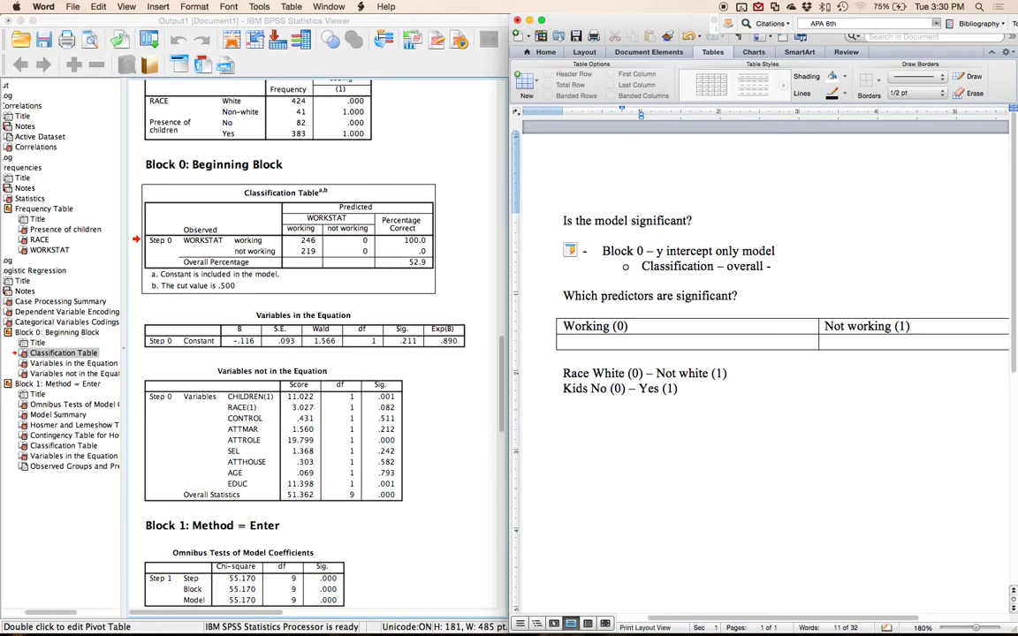
{"action": "type", "text": " 52.9%"}
Extend the classification sub-bullet with ", all people classified as working (100), none were classified as not working (0%)", based on the SPSS Classification Table
{"action": "left_click", "coordinate": [371, 239]}
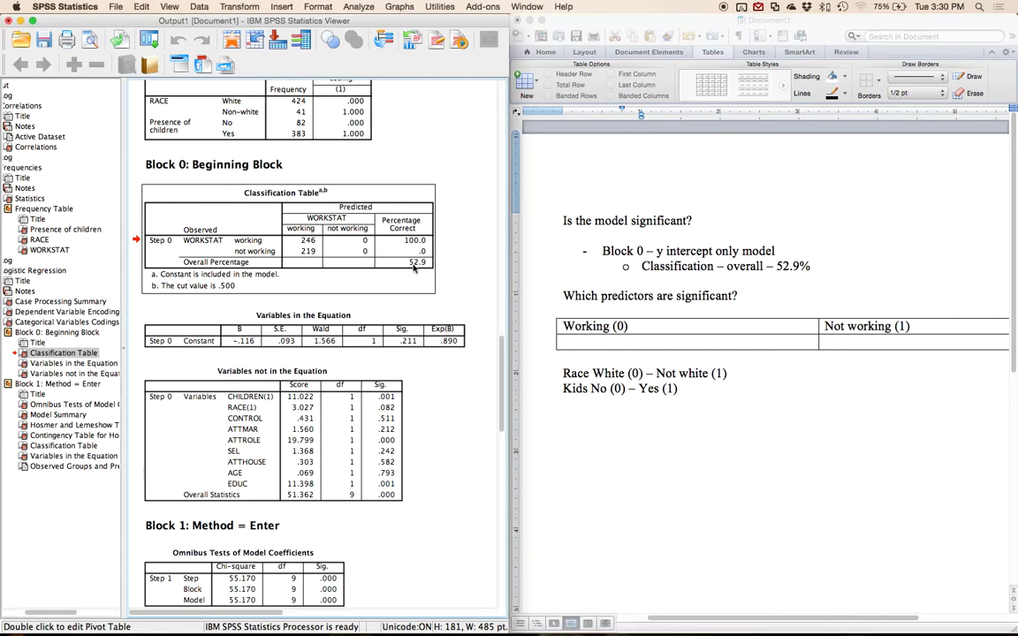
{"action": "left_click", "coordinate": [402, 261]}
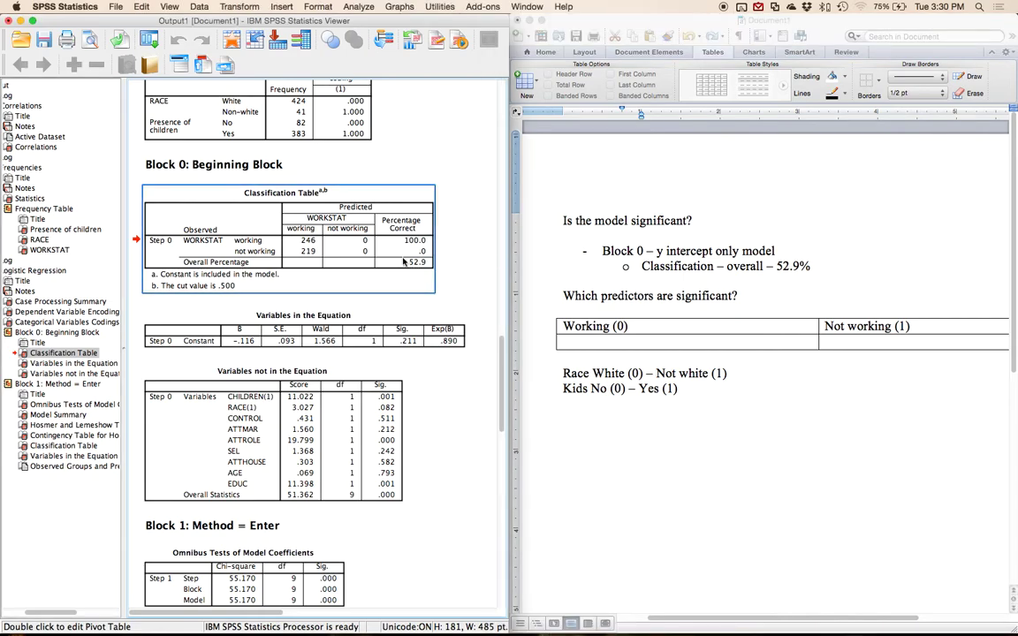
{"action": "left_click", "coordinate": [314, 243]}
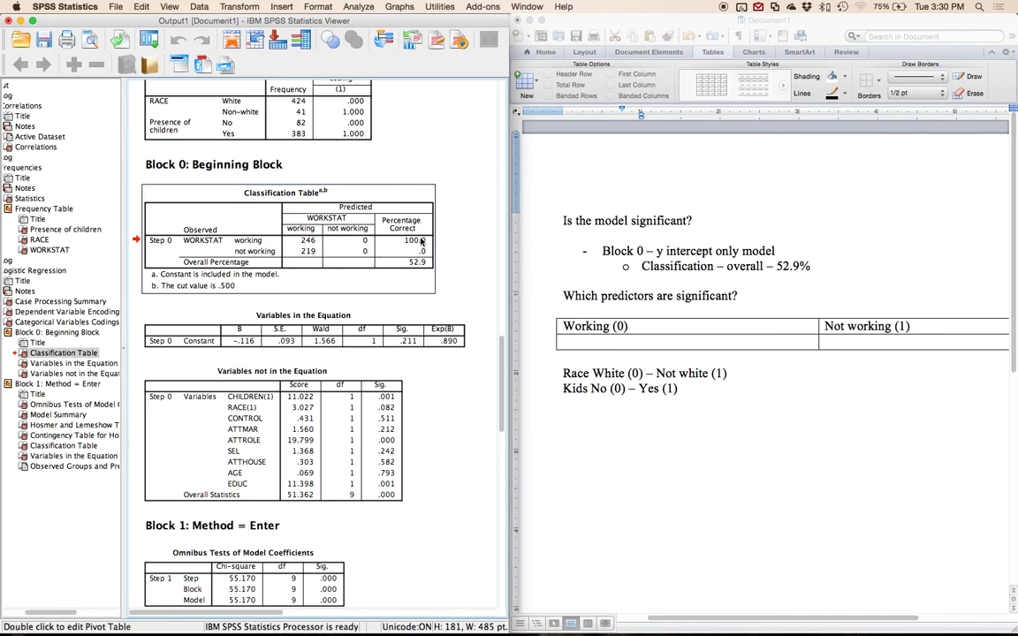
{"action": "left_click", "coordinate": [822, 266]}
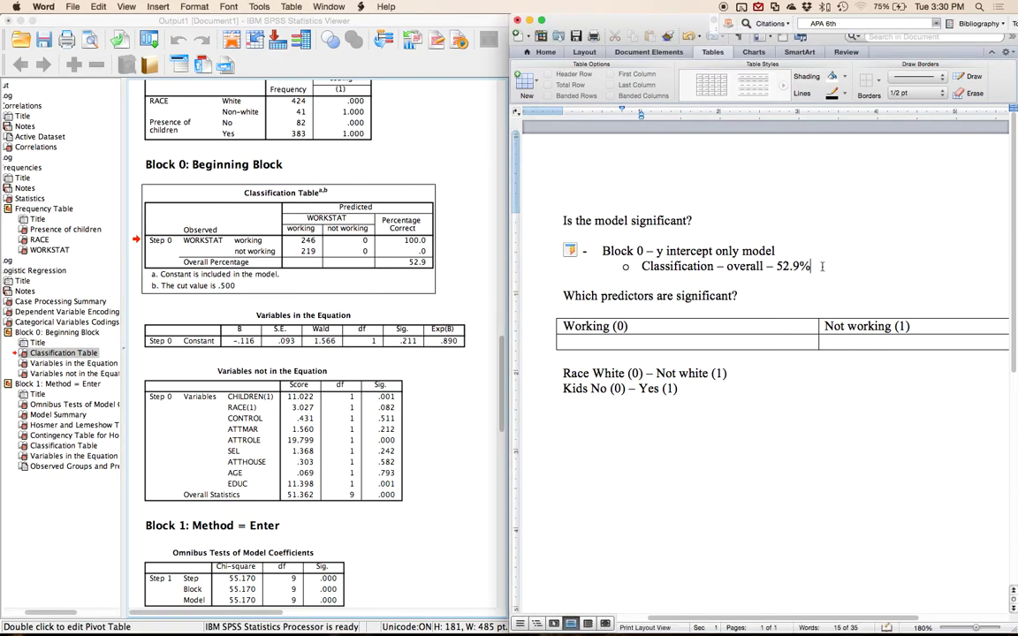
{"action": "type", "text": ", all people classified as wo"}
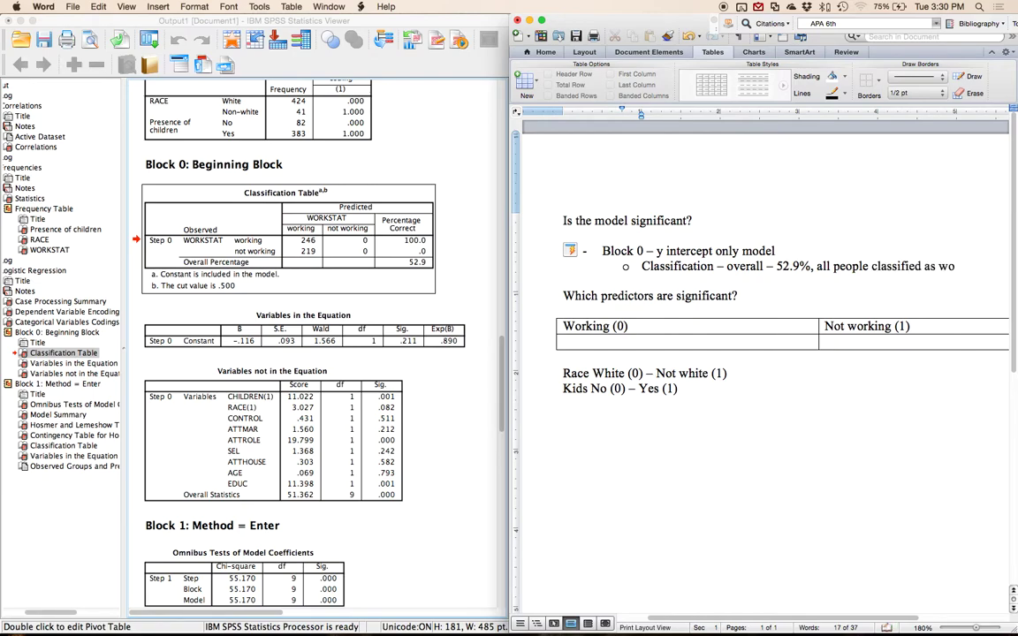
{"action": "type", "text": "rking (100"}
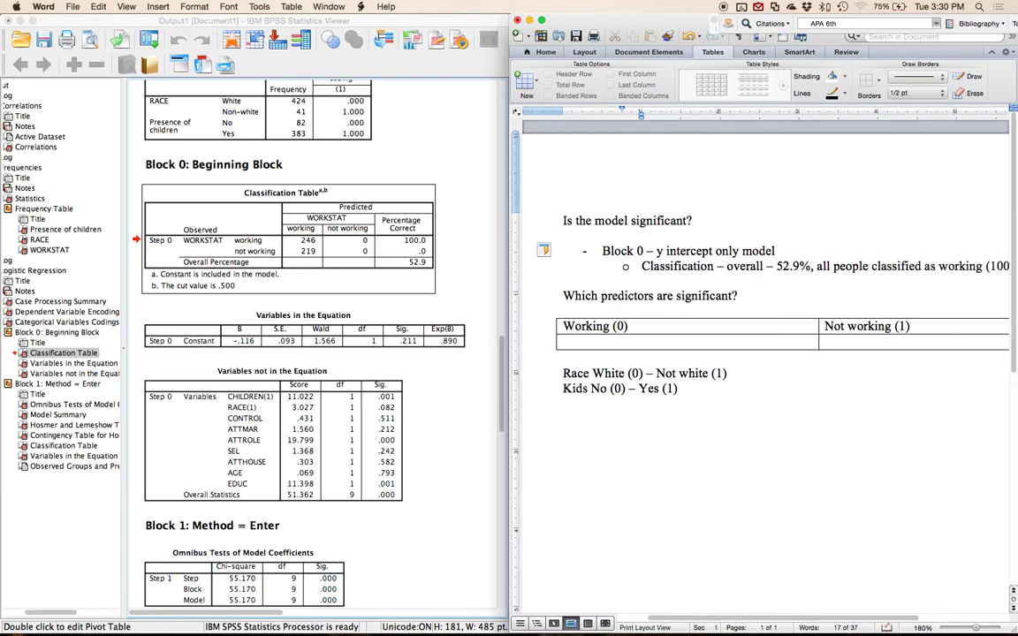
{"action": "type", "text": "), none"}
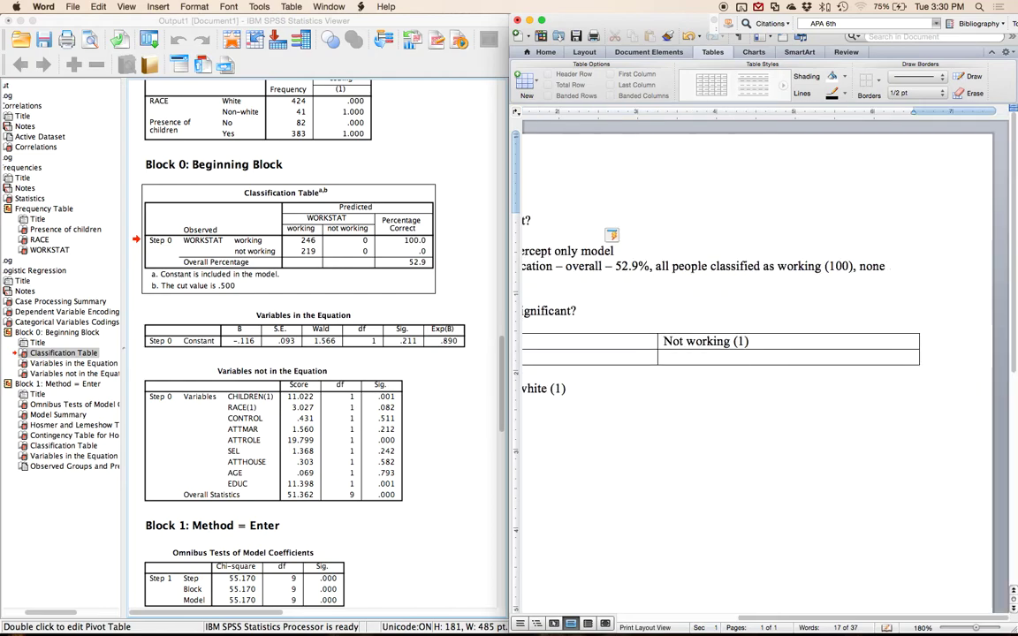
{"action": "type", "text": " were classified a"}
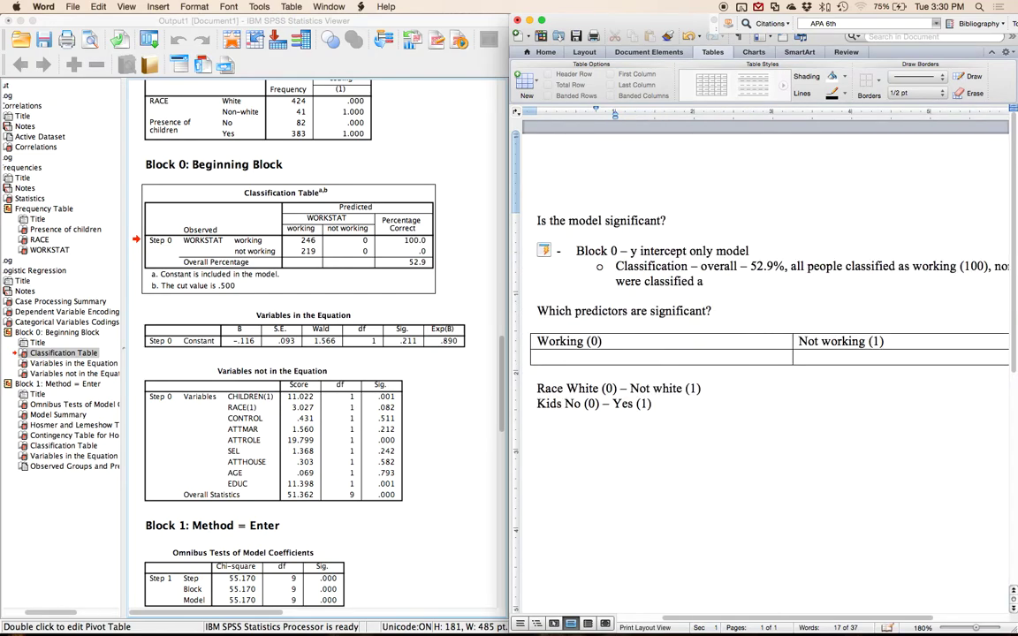
{"action": "type", "text": "s not working (0)"}
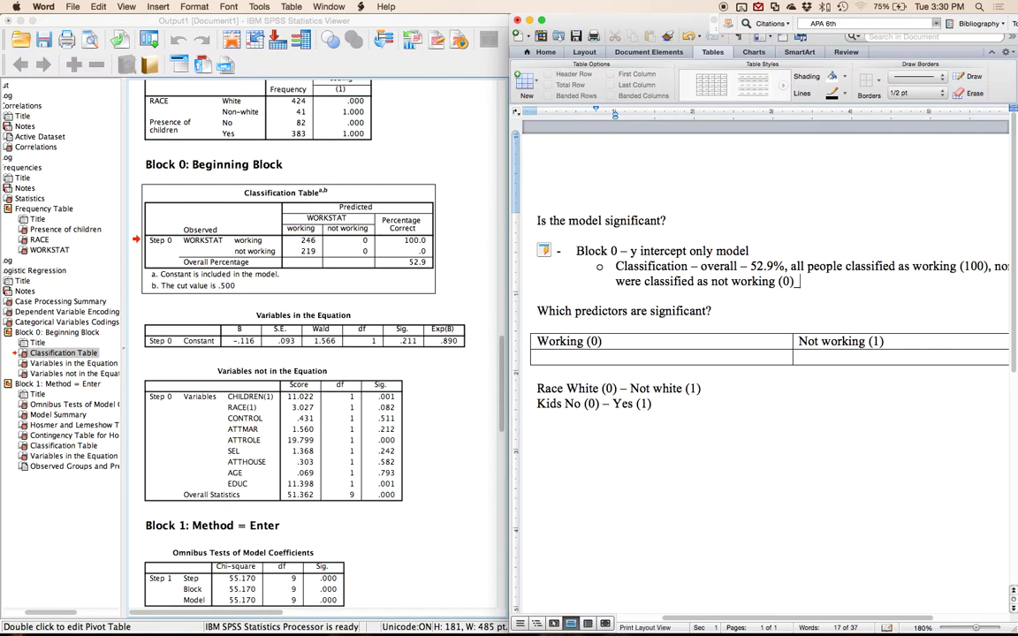
{"action": "key", "text": "Left"}
{"action": "type", "text": "%"}
Add a sub-bullet reading "Want nonsig – X2(1) = 1.57", taking the Wald statistic and df from the Block 0 Variables in the Equation table
{"action": "key", "text": "Return"}
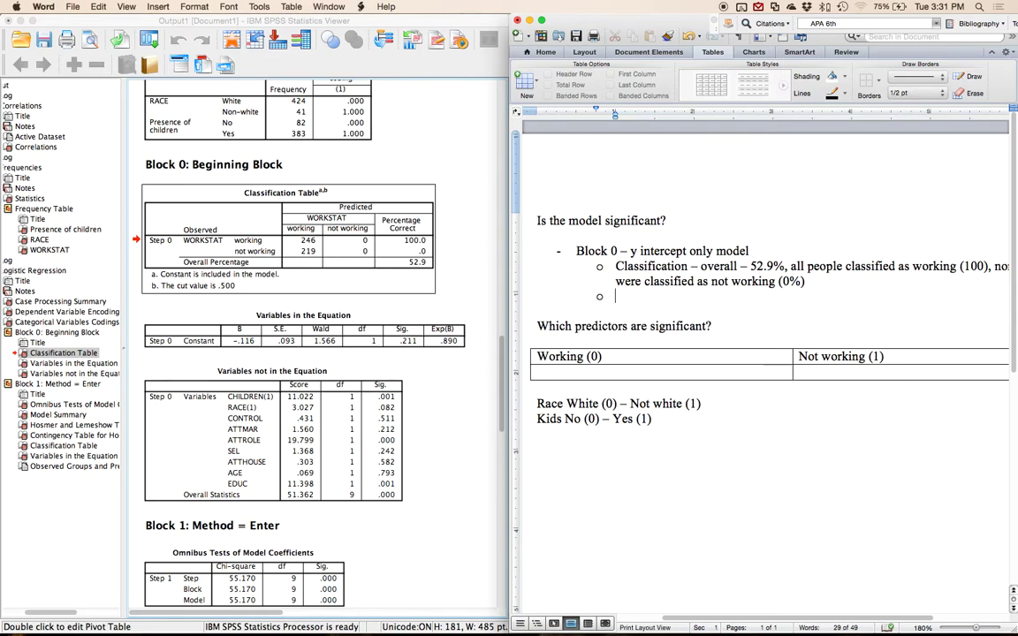
{"action": "type", "text": "Want nonsig -"}
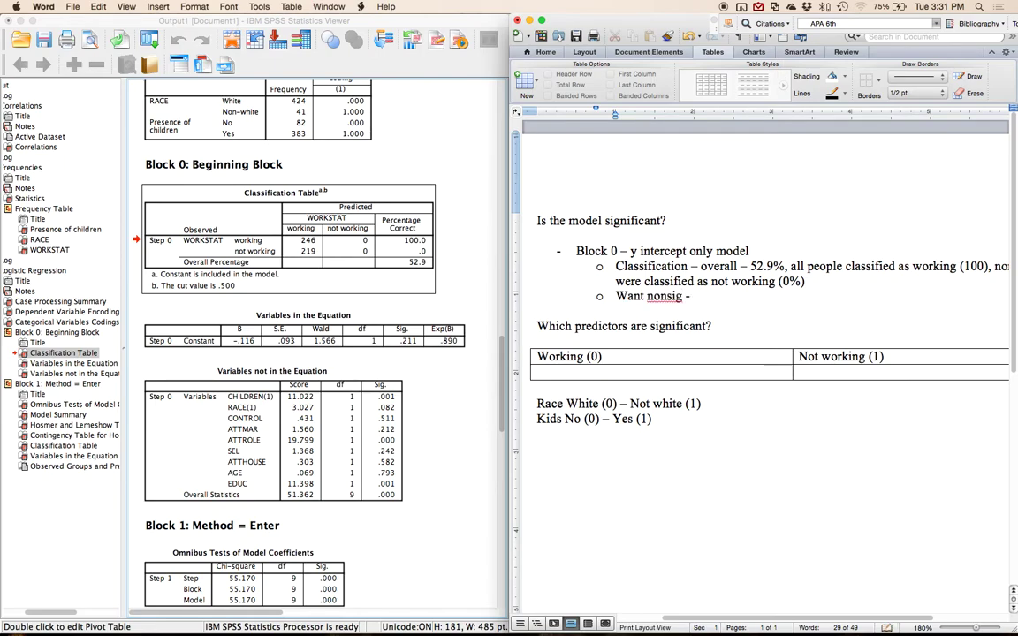
{"action": "type", "text": " X2("}
{"action": "left_click", "coordinate": [318, 343]}
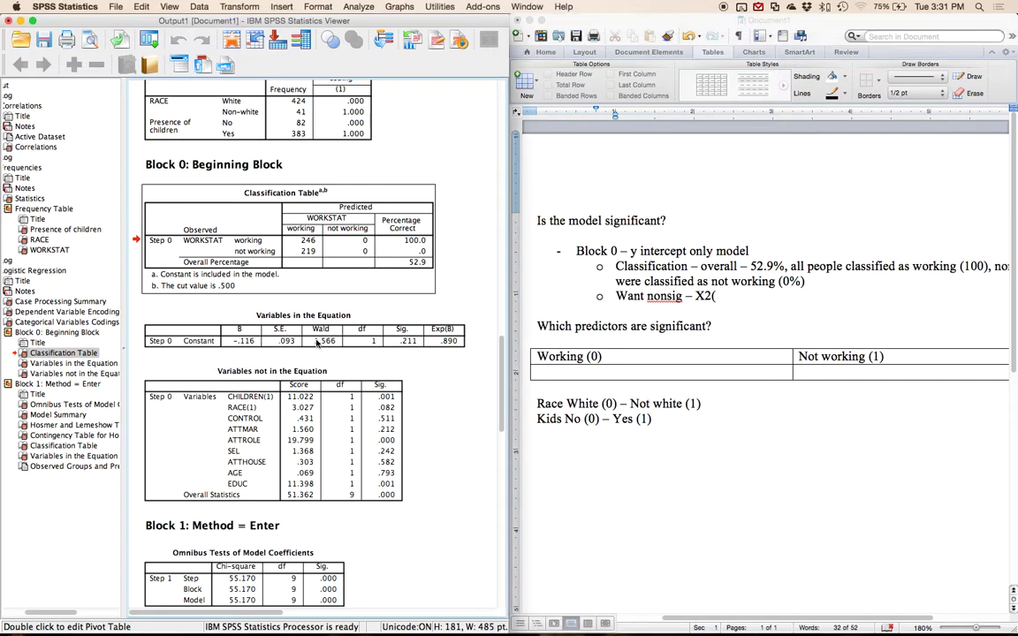
{"action": "left_click", "coordinate": [318, 343]}
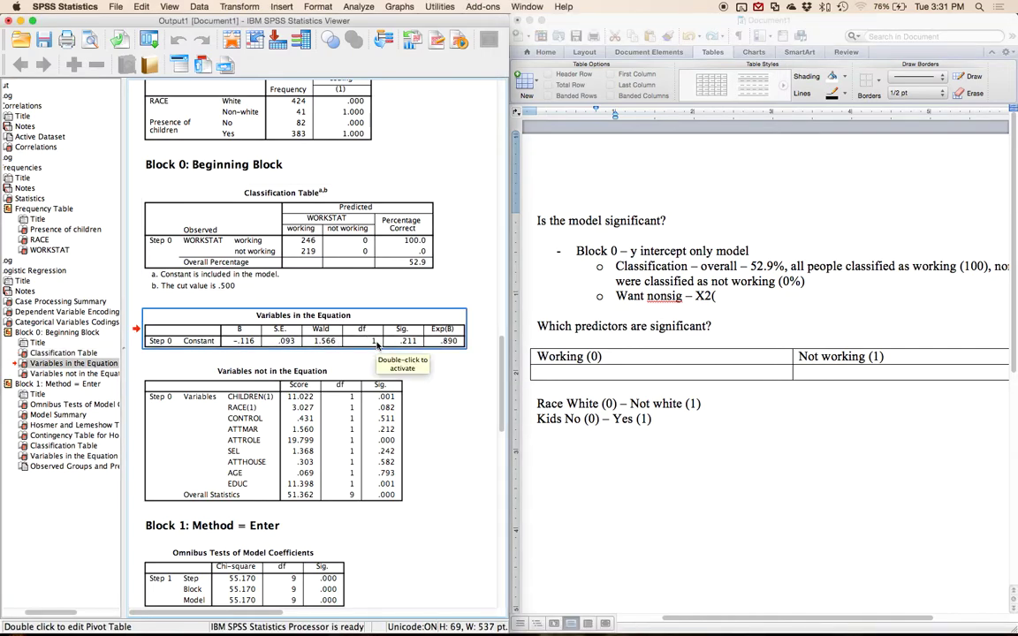
{"action": "left_click", "coordinate": [722, 294]}
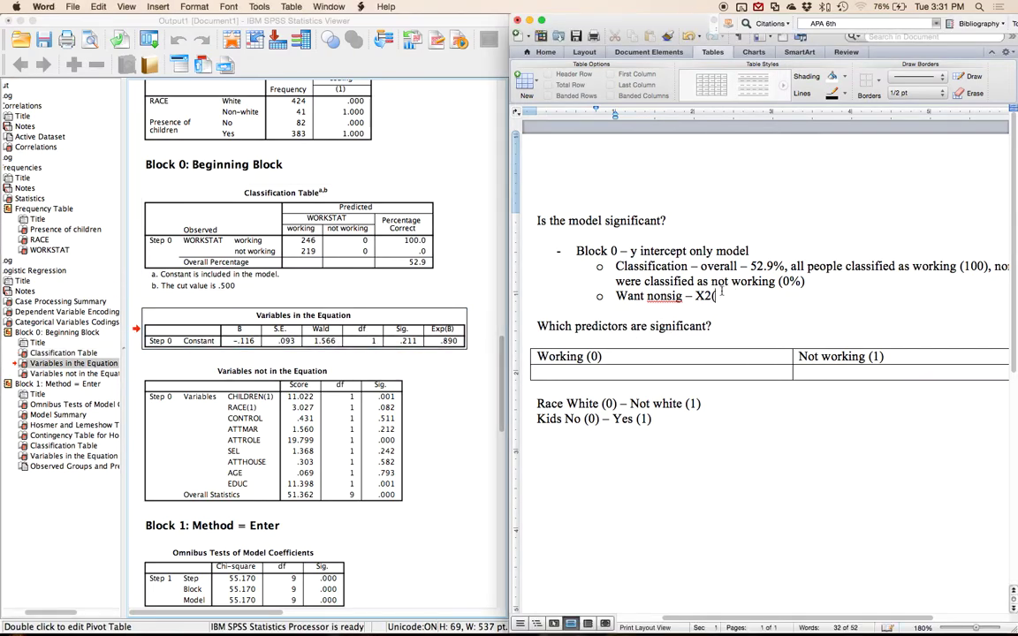
{"action": "type", "text": "1) = 1.57"}
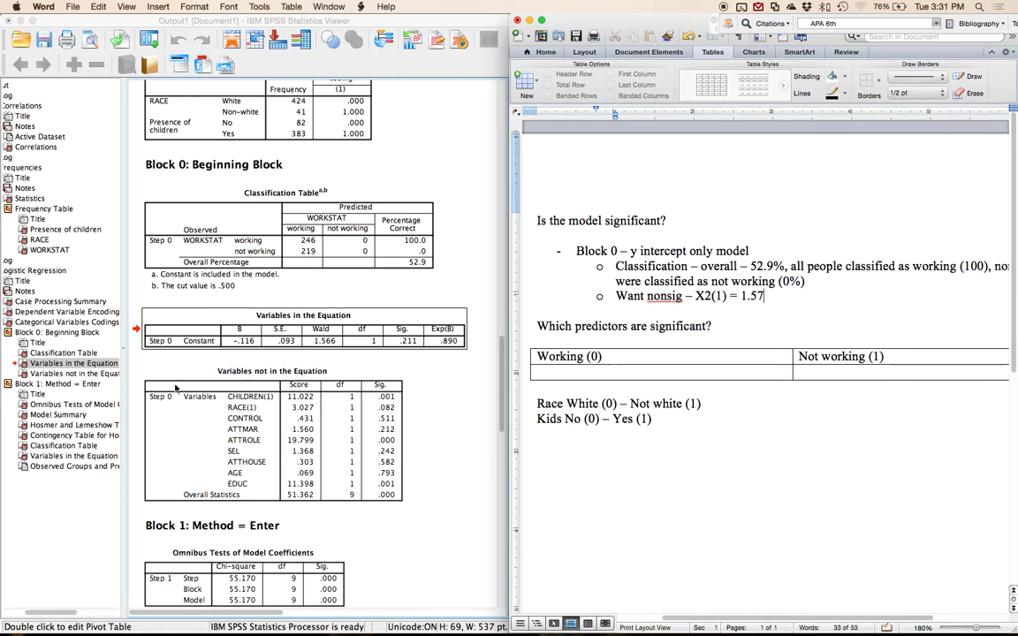
Append ", p = .21" to the Block 0 chi-square sub-bullet in Word, using the Sig. value from SPSS's Block 0 Variables in the Equation table
{"action": "left_click", "coordinate": [318, 339]}
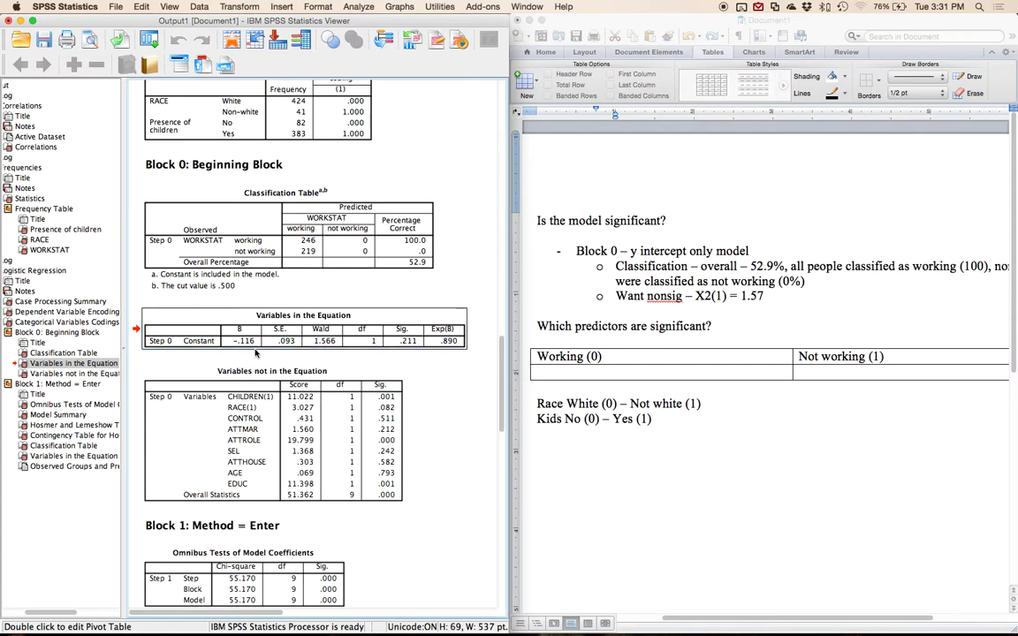
{"action": "left_click_drag", "start_coordinate": [305, 309], "coordinate": [781, 296]}
{"action": "left_click", "coordinate": [426, 341]}
{"action": "left_click", "coordinate": [767, 296]}
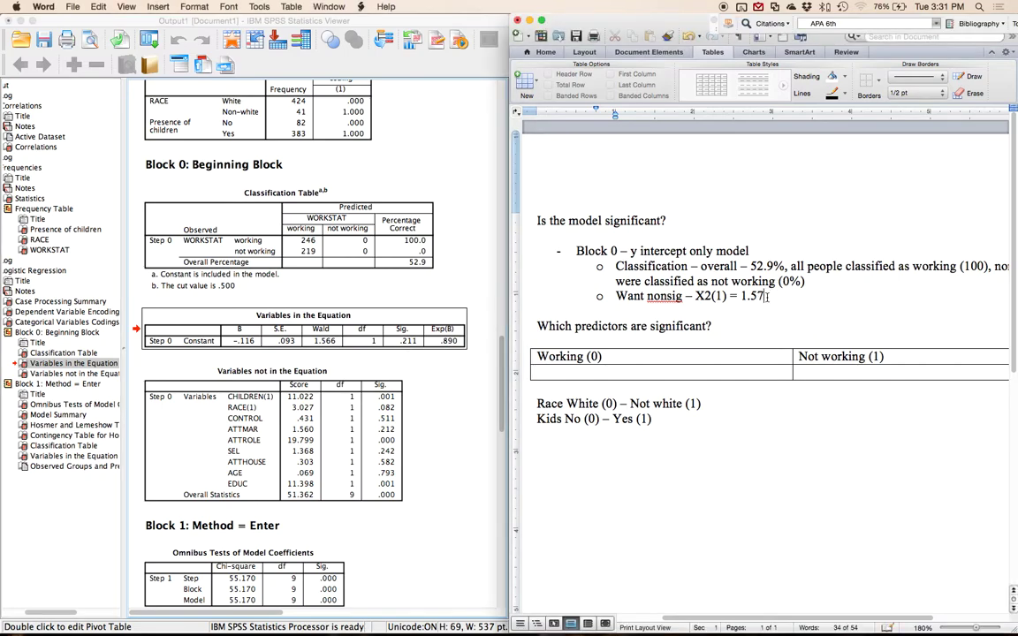
{"action": "type", "text": "p = 21"}
{"action": "key", "text": "Left"}
{"action": "type", "text": "."}
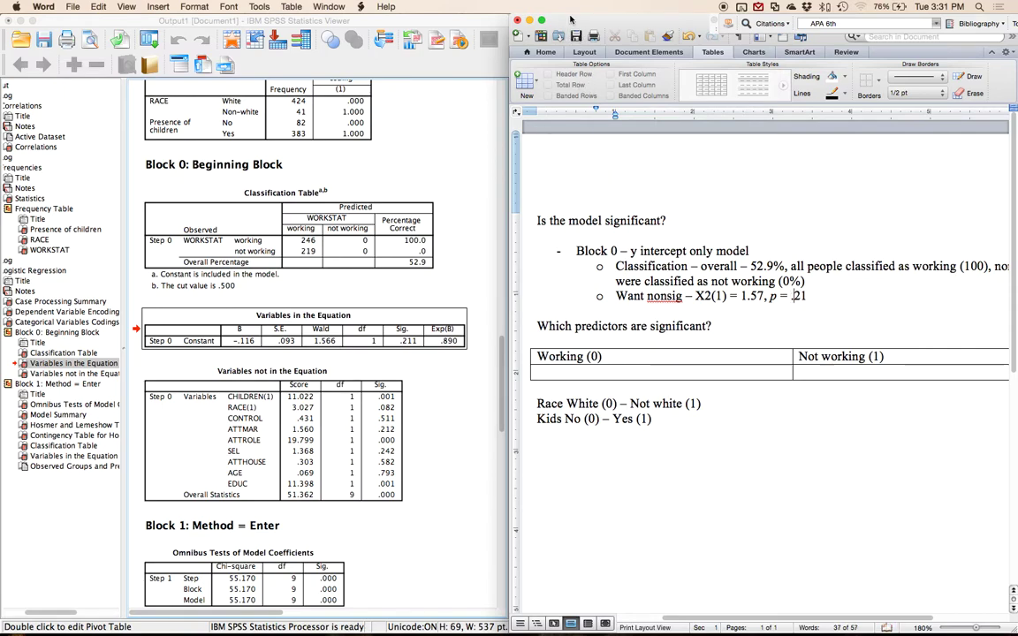
Superscript the 2 and italicize the X2 symbol in the Block 0 chi-square statistic
{"action": "left_click", "coordinate": [542, 20]}
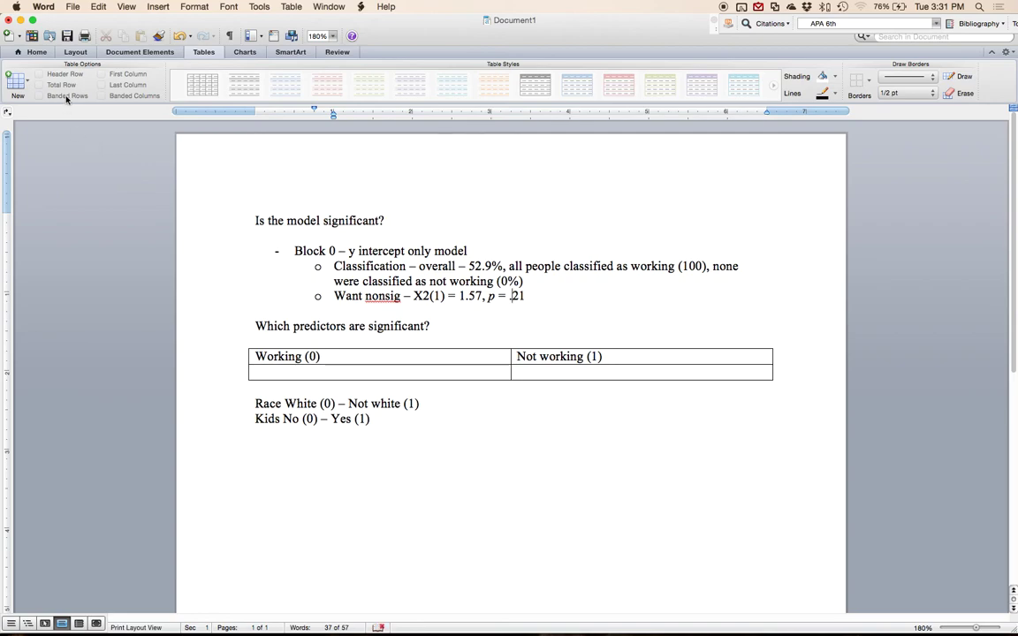
{"action": "left_click", "coordinate": [36, 51]}
{"action": "double_click", "coordinate": [425, 295]}
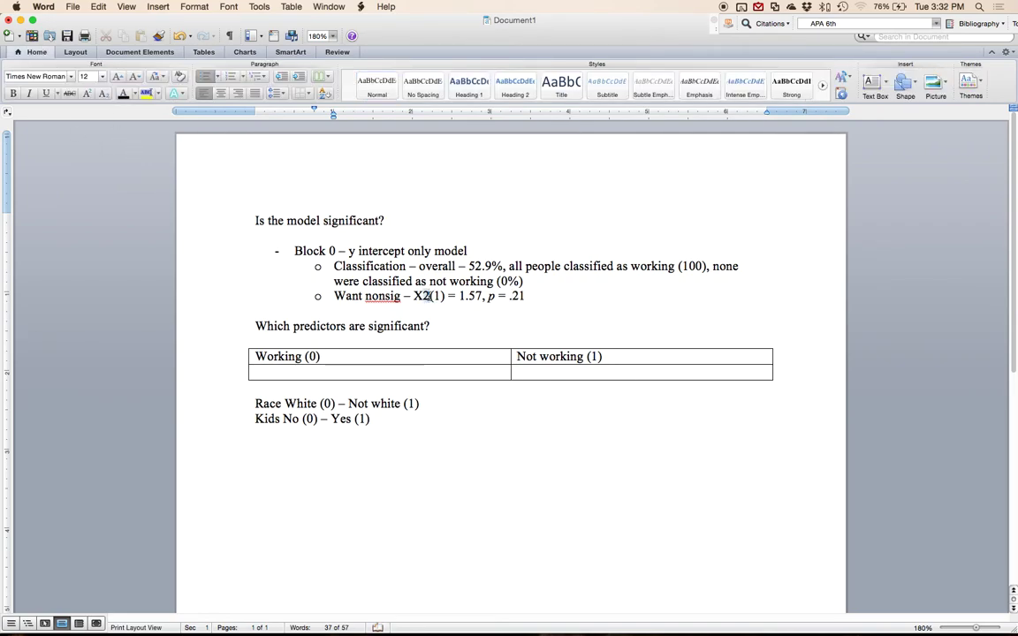
{"action": "left_click", "coordinate": [87, 93]}
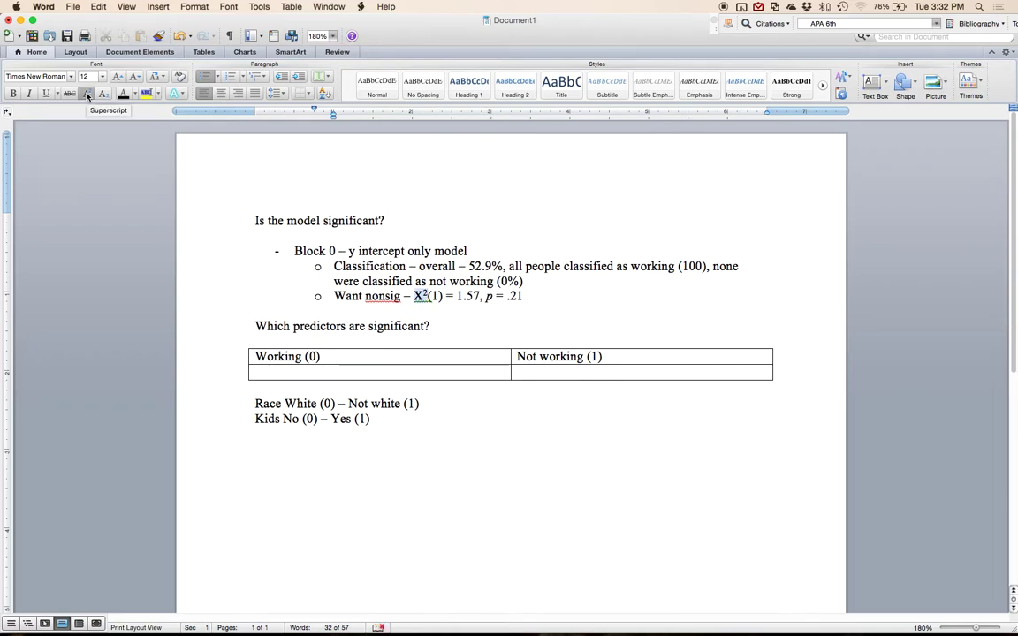
{"action": "left_click", "coordinate": [29, 94]}
{"action": "left_click", "coordinate": [339, 306]}
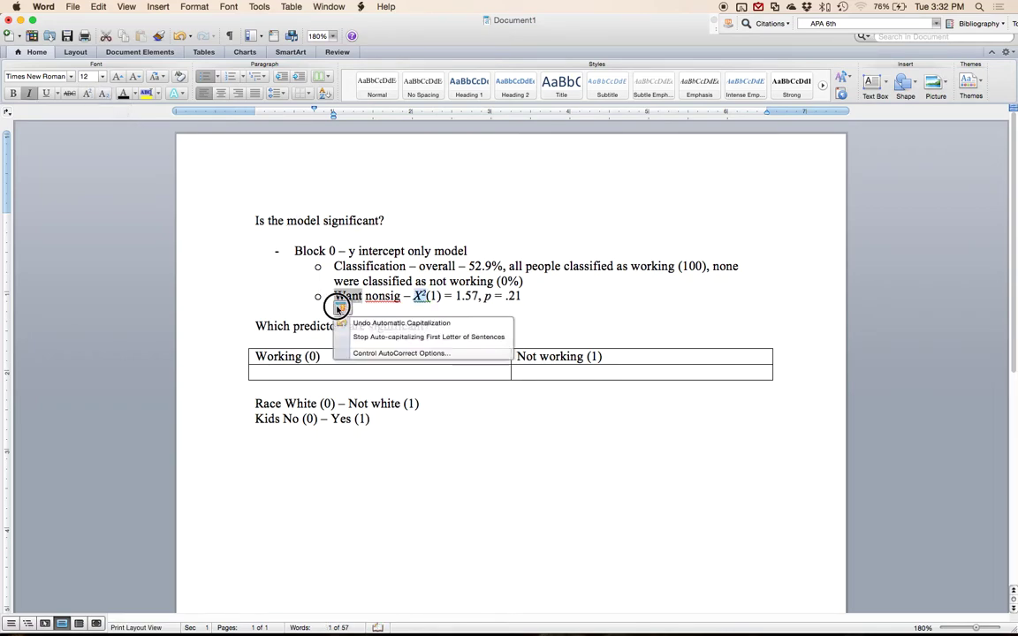
Add a main-level bullet reading "Hosmer – Lemeshow" below the Block 0 sub-bullets, with the SPSS output visible beside the document
{"action": "left_click", "coordinate": [528, 296]}
{"action": "key", "text": "Return"}
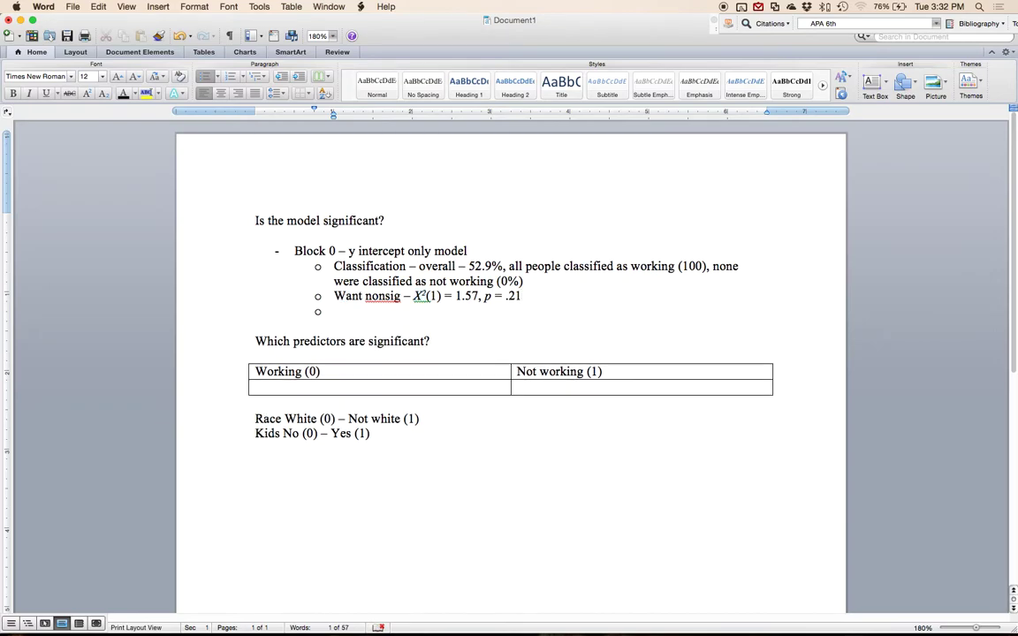
{"action": "key", "text": "shift+Tab"}
{"action": "left_click_drag", "start_coordinate": [415, 21], "coordinate": [1014, 124]}
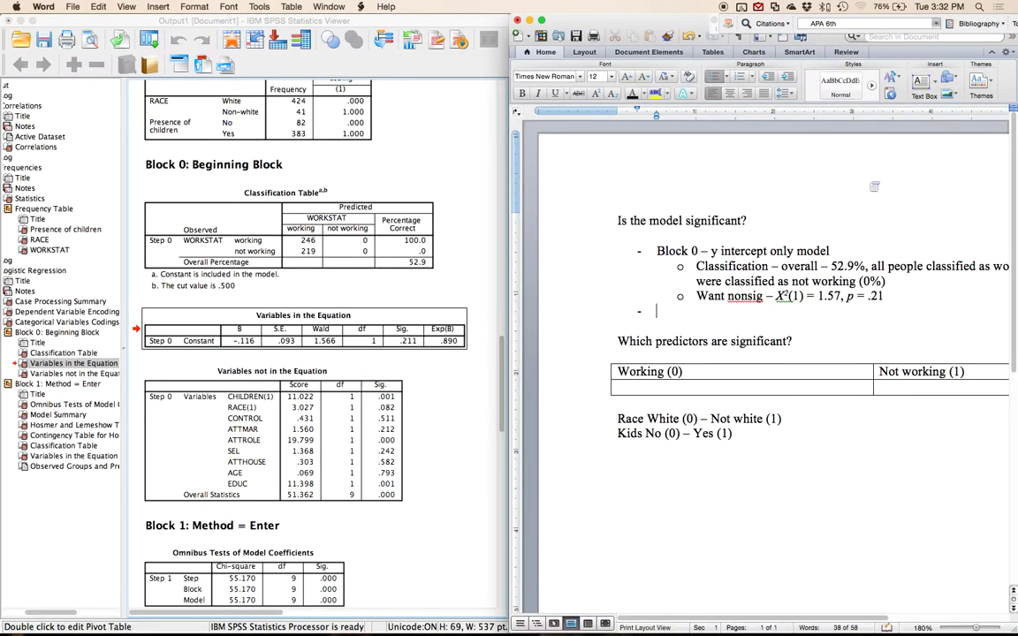
{"action": "type", "text": "Hosmer - L"}
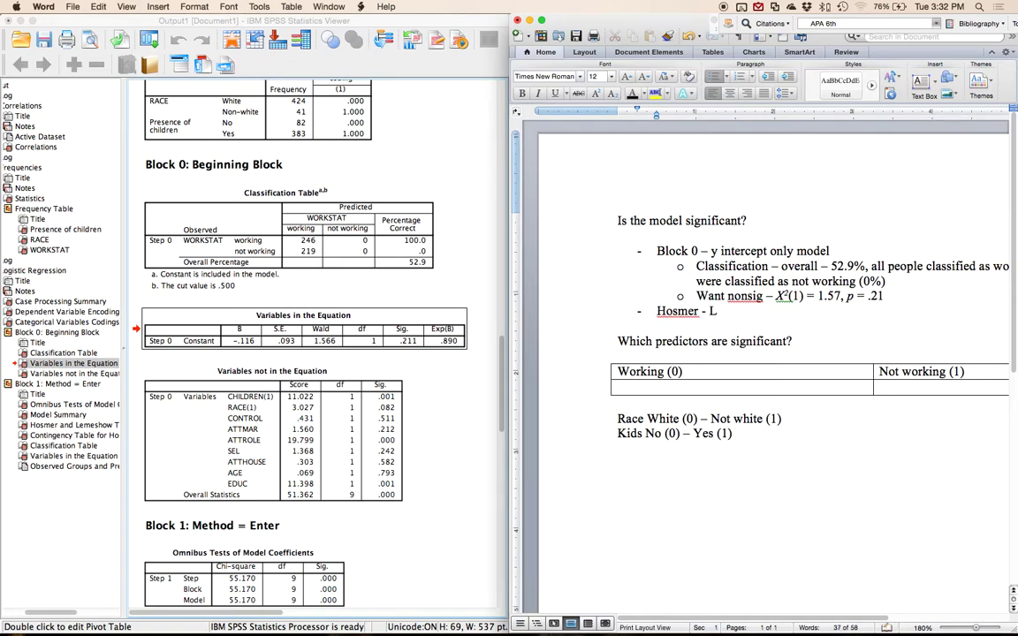
{"action": "type", "text": "emeshow"}
Review the Hosmer and Lemeshow test and contingency tables in SPSS, and add the sub-bullet "Want nonsig -" under Hosmer – Lemeshow in Word
{"action": "key", "text": "Return"}
{"action": "key", "text": "Tab"}
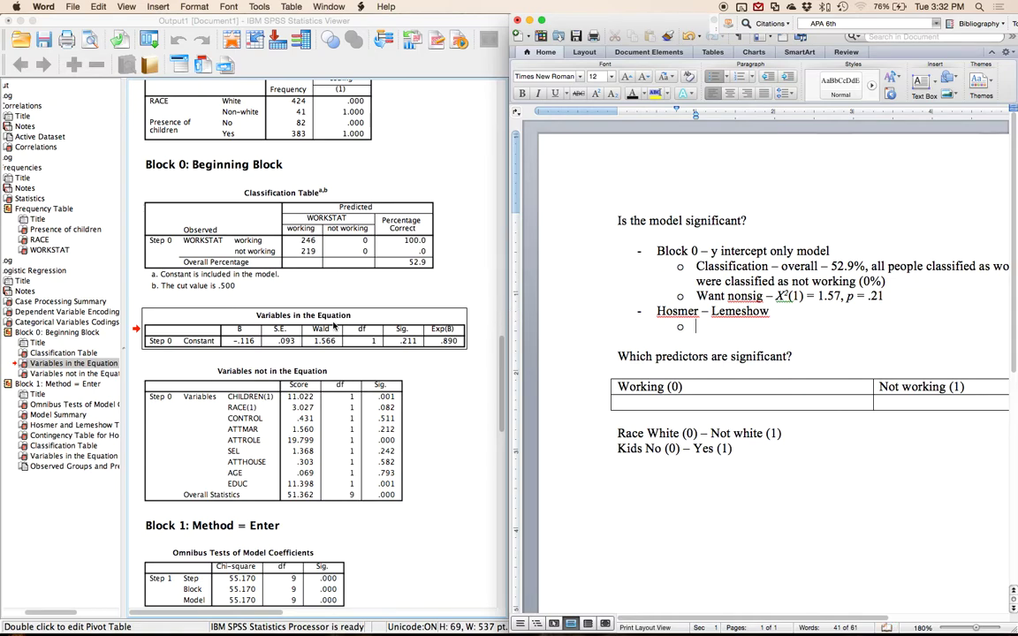
{"action": "scroll", "coordinate": [309, 310], "scroll_direction": "down", "scroll_amount": 8}
{"action": "scroll", "coordinate": [334, 325], "scroll_direction": "down", "scroll_amount": 1}
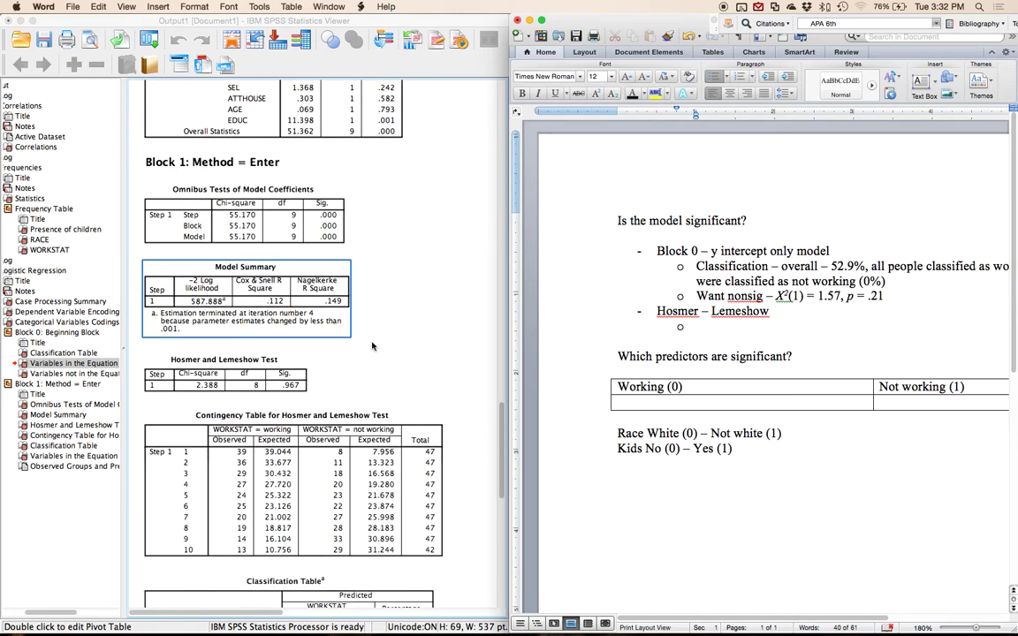
{"action": "left_click", "coordinate": [266, 381]}
{"action": "scroll", "coordinate": [269, 343], "scroll_direction": "down", "scroll_amount": 2}
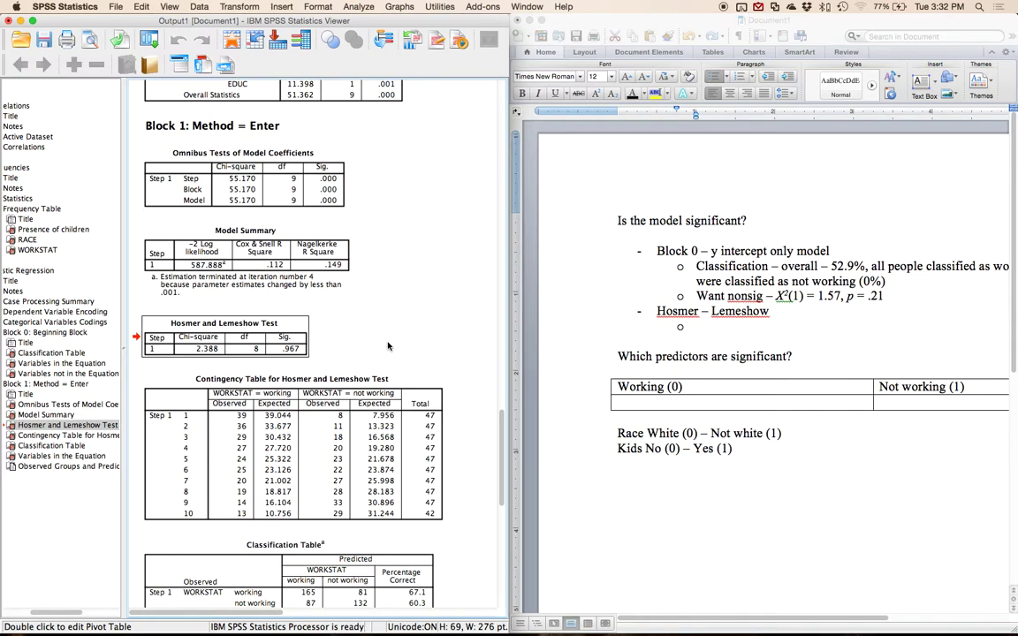
{"action": "left_click", "coordinate": [185, 416]}
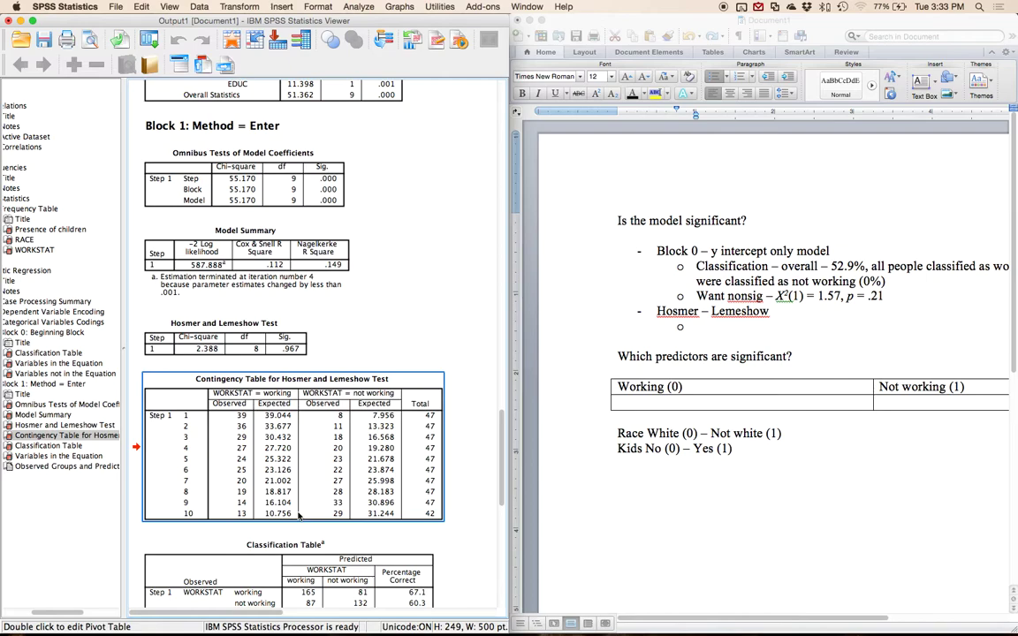
{"action": "left_click", "coordinate": [696, 327]}
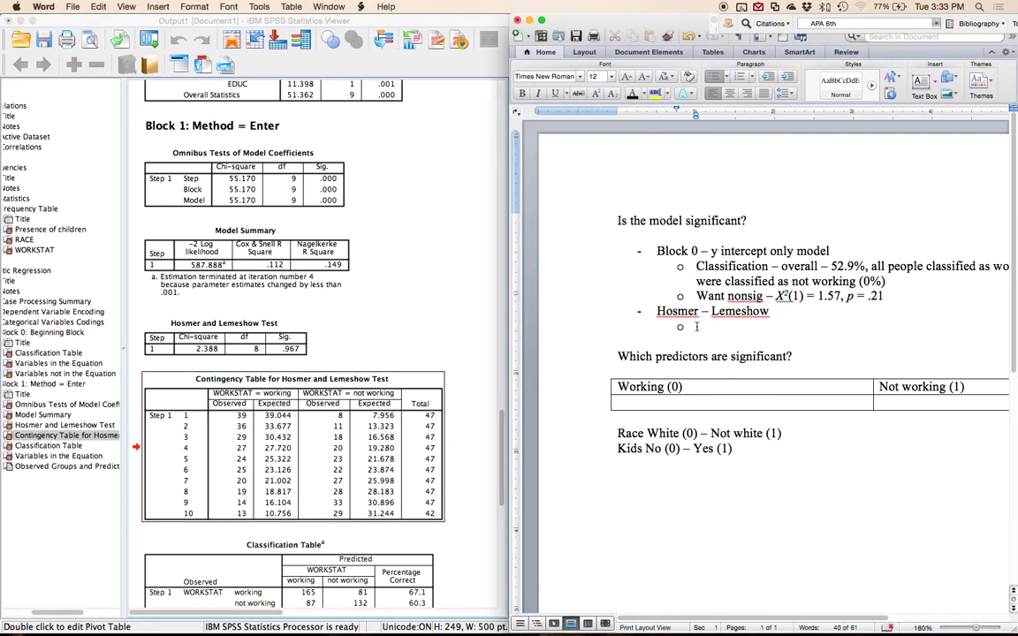
{"action": "type", "text": "want nonsig"}
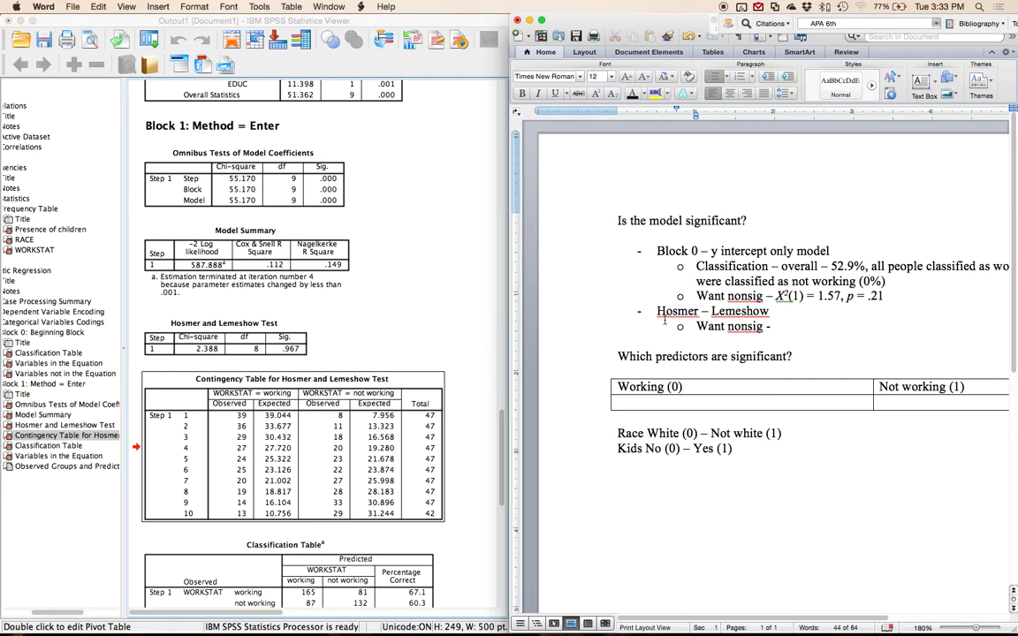
Copy the Block 0 chi-square statistic with its p value to the end of the Hosmer – Lemeshow sub-bullet
{"action": "left_click_drag", "start_coordinate": [776, 296], "coordinate": [884, 296]}
{"action": "key", "text": "super+c"}
{"action": "left_click", "coordinate": [803, 326]}
{"action": "key", "text": "super+v"}
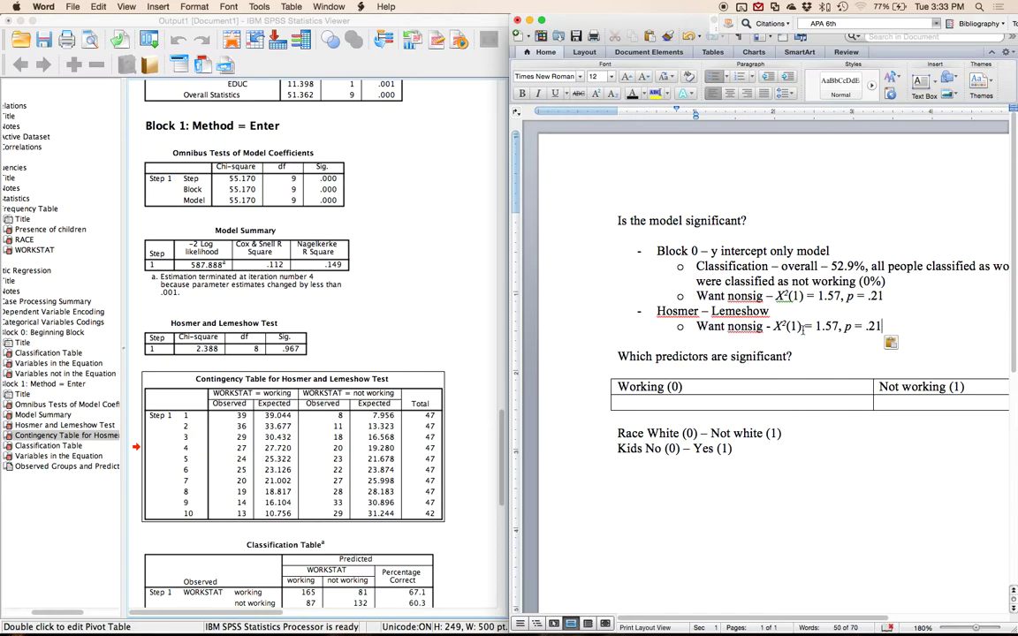
Update the Hosmer – Lemeshow statistic to X2(8) = 2.39, p = .97, using the SPSS Hosmer and Lemeshow Test table
{"action": "left_click", "coordinate": [261, 350]}
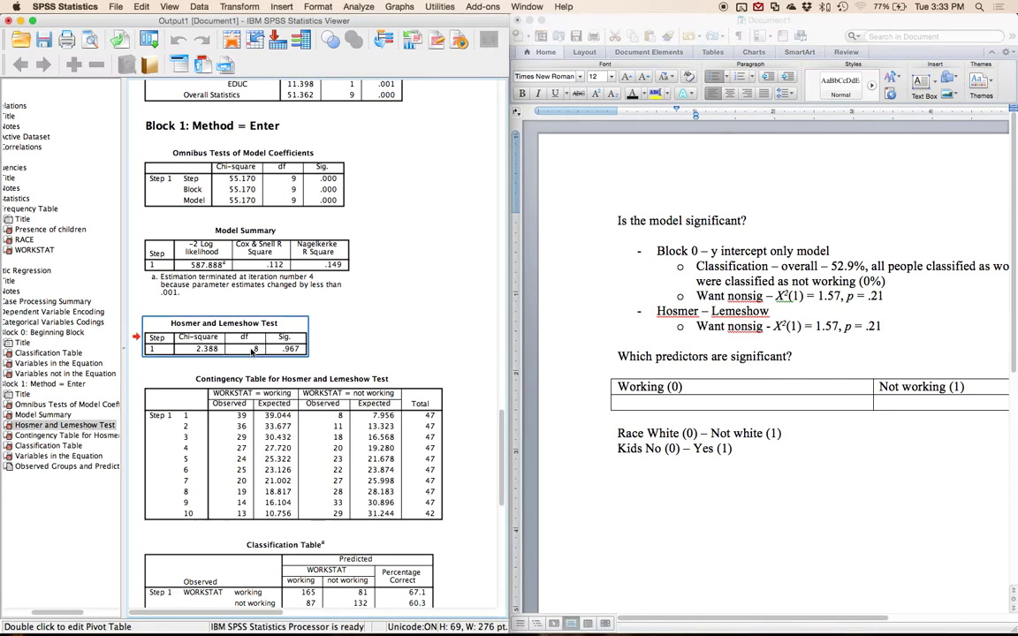
{"action": "left_click", "coordinate": [716, 296]}
{"action": "left_click", "coordinate": [795, 326]}
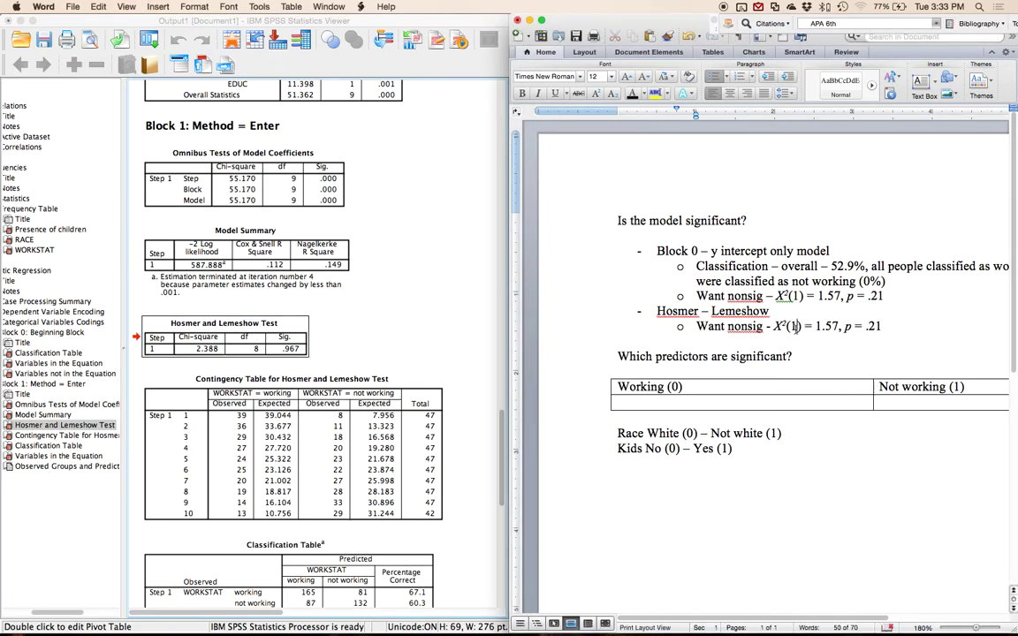
{"action": "key", "text": "BackSpace"}
{"action": "type", "text": "8"}
{"action": "left_click_drag", "start_coordinate": [816, 327], "coordinate": [833, 326]}
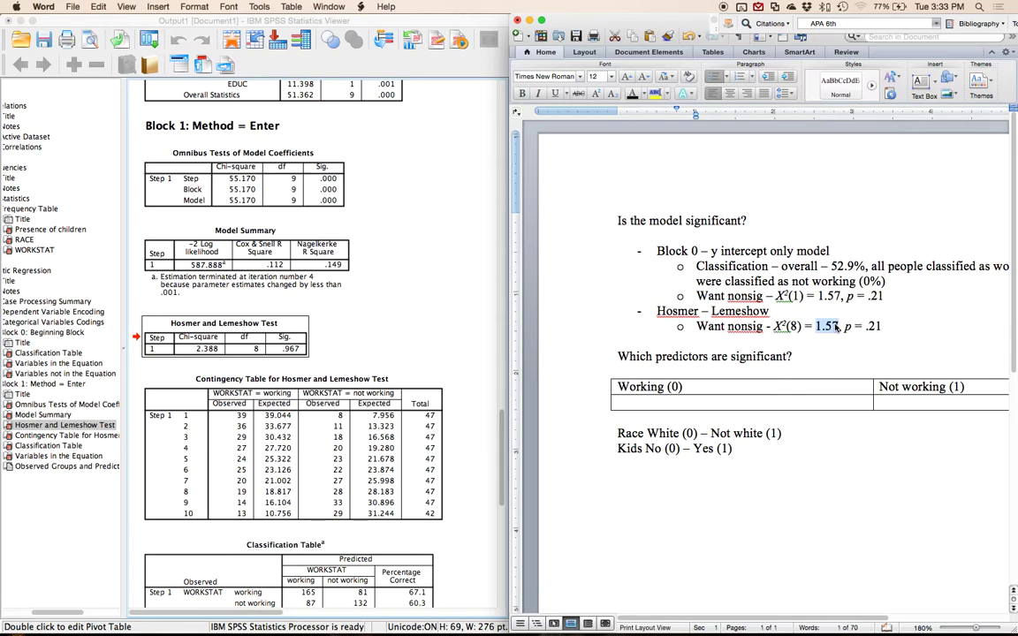
{"action": "type", "text": "2.39"}
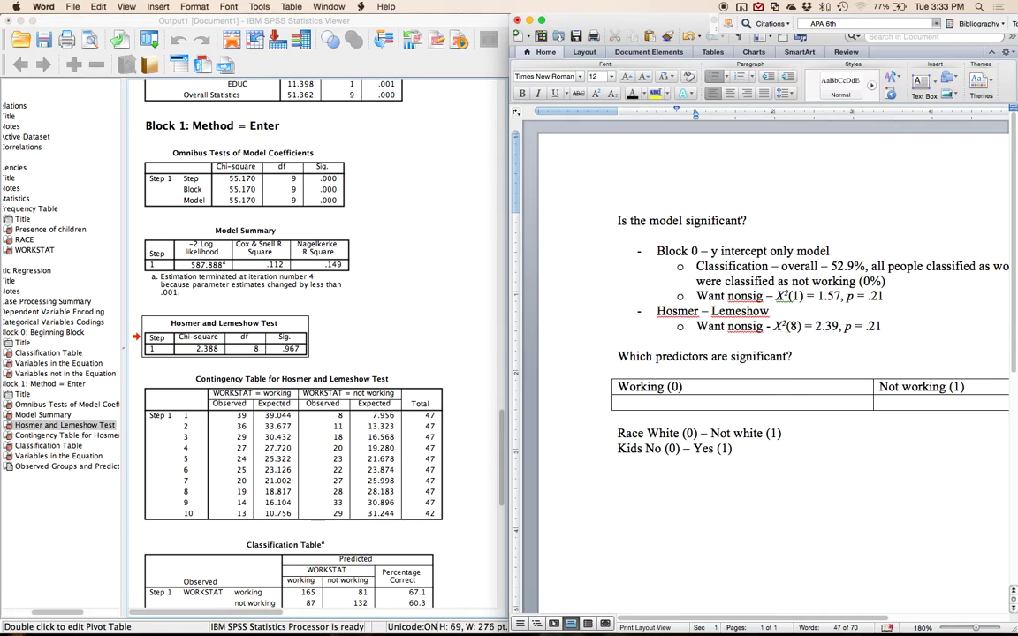
{"action": "key", "text": "BackSpace"}
{"action": "key", "text": "BackSpace"}
{"action": "type", "text": "97"}
Review the Hosmer and Lemeshow contingency table in SPSS and add a main-level bullet reading "Block 1 – your predictors" in Word
{"action": "left_click", "coordinate": [297, 431]}
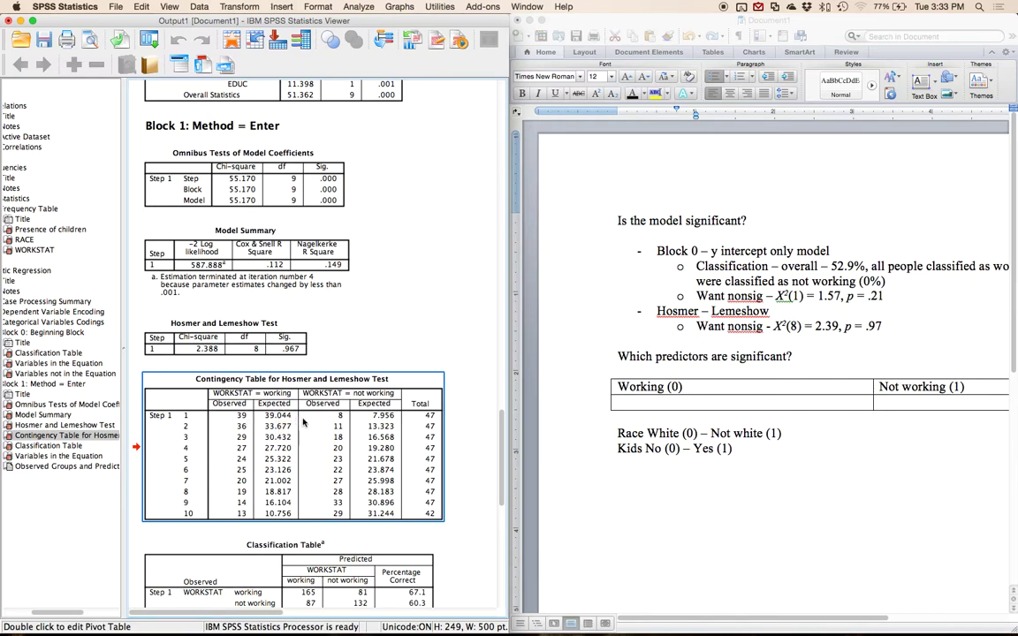
{"action": "left_click", "coordinate": [468, 398]}
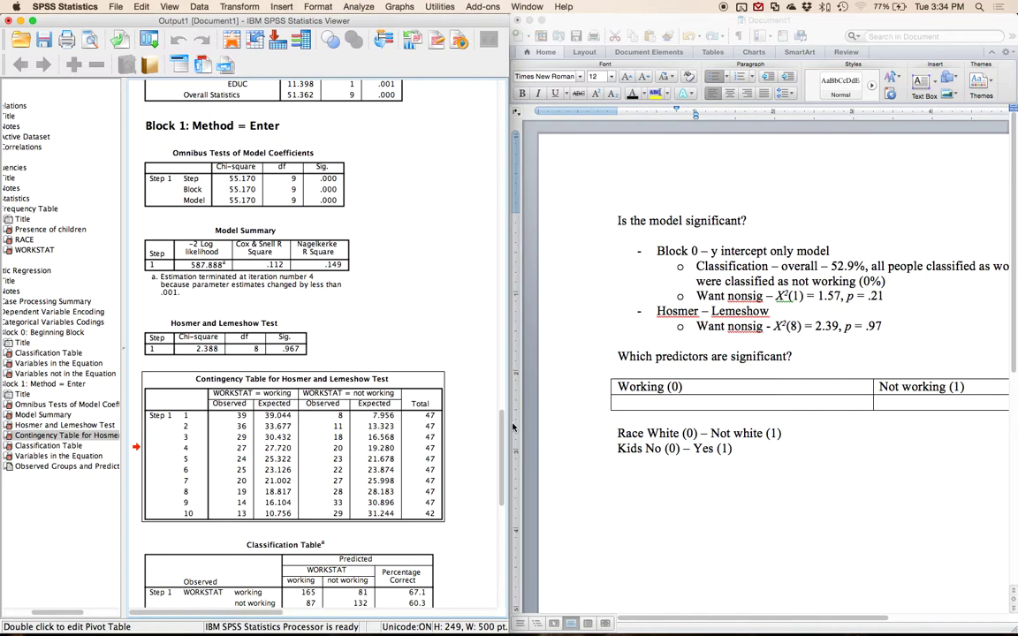
{"action": "left_click", "coordinate": [422, 398]}
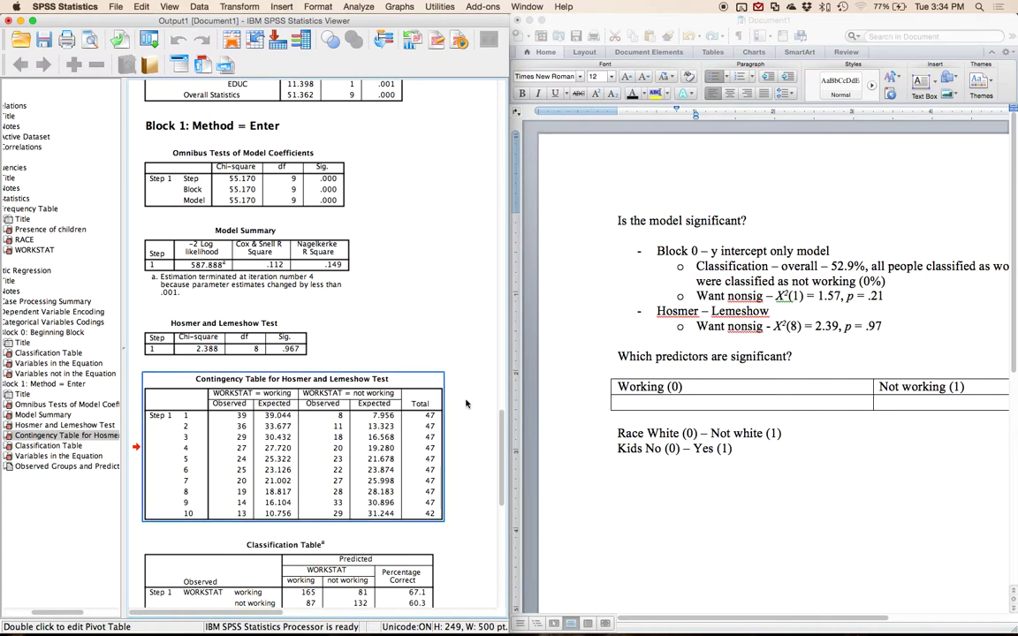
{"action": "left_click", "coordinate": [893, 327]}
{"action": "key", "text": "Return"}
{"action": "key", "text": "shift+Tab"}
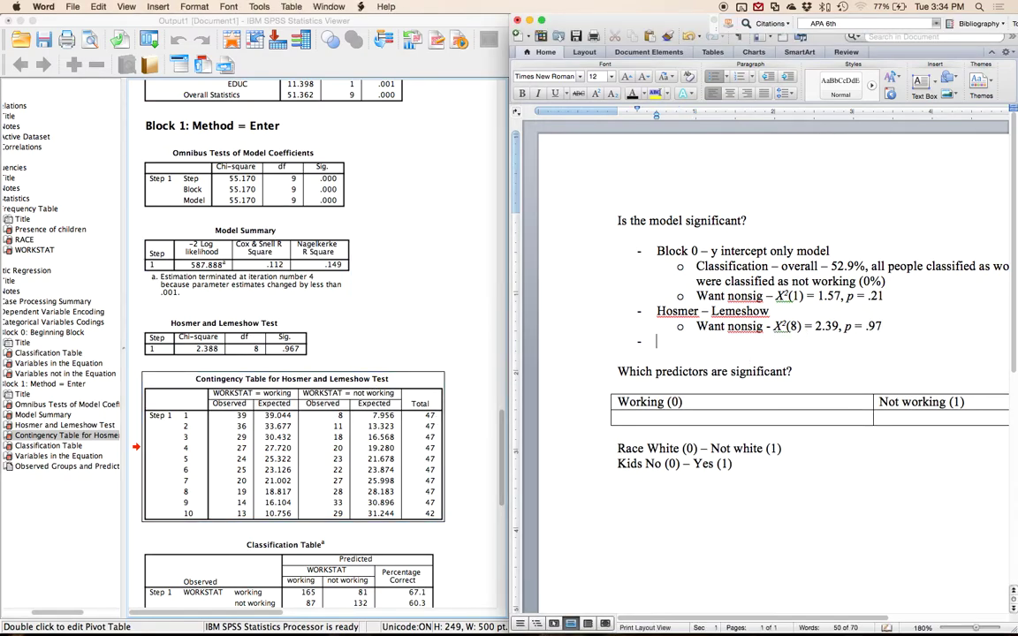
{"action": "type", "text": "Block 1"}
{"action": "type", "text": " -"}
{"action": "type", "text": " your pre"}
{"action": "type", "text": "dictors"}
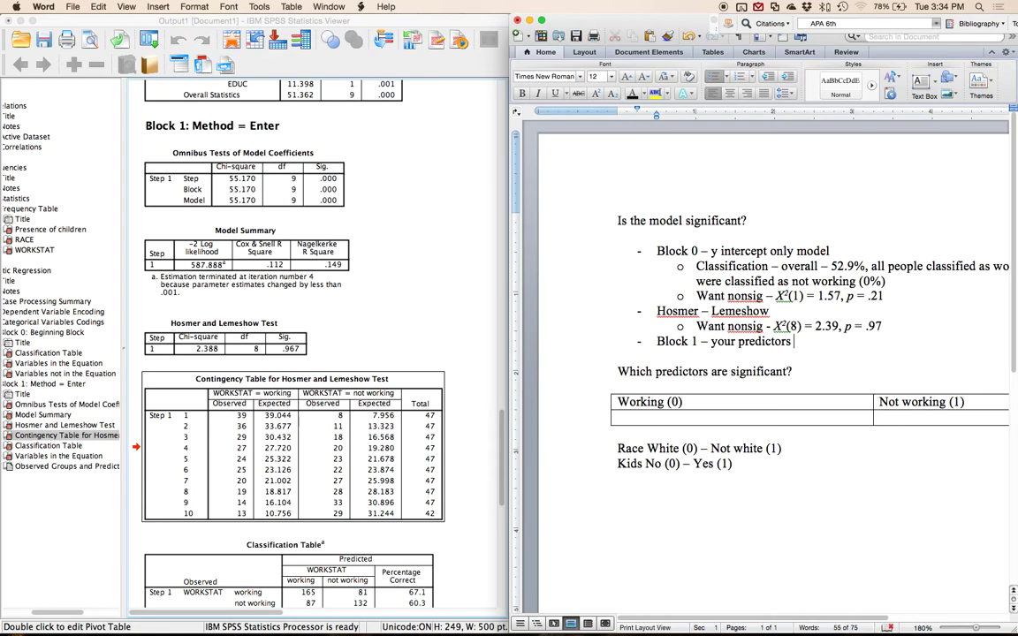
Add a sub-bullet reading "Want sig -" under Block 1, followed by the copied chi-square statistic
{"action": "key", "text": "Return"}
{"action": "key", "text": "Tab"}
{"action": "type", "text": "Want"}
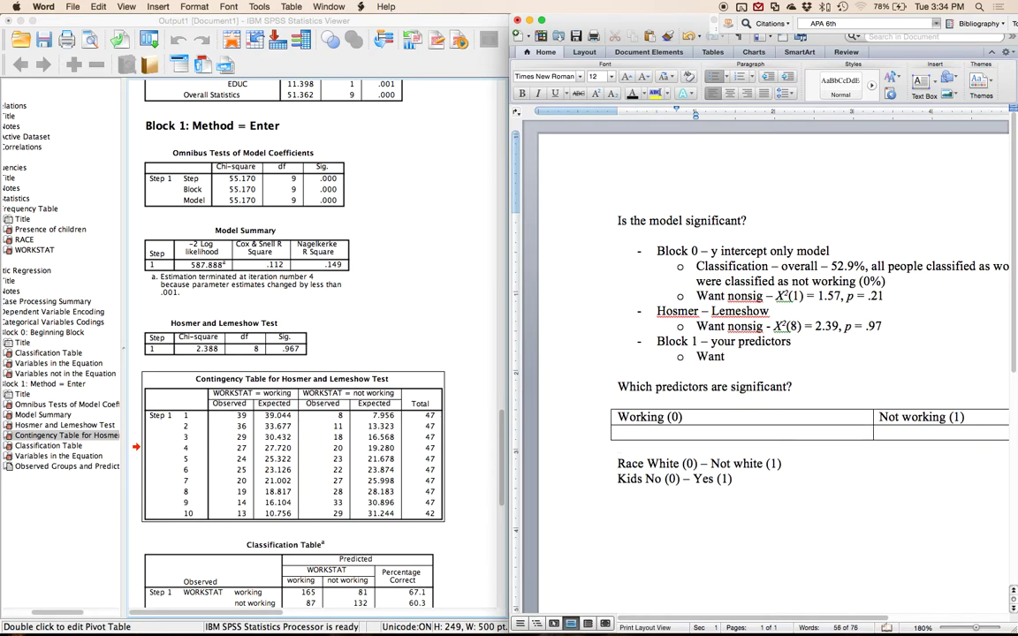
{"action": "type", "text": " sig -"}
{"action": "key", "text": "super+v"}
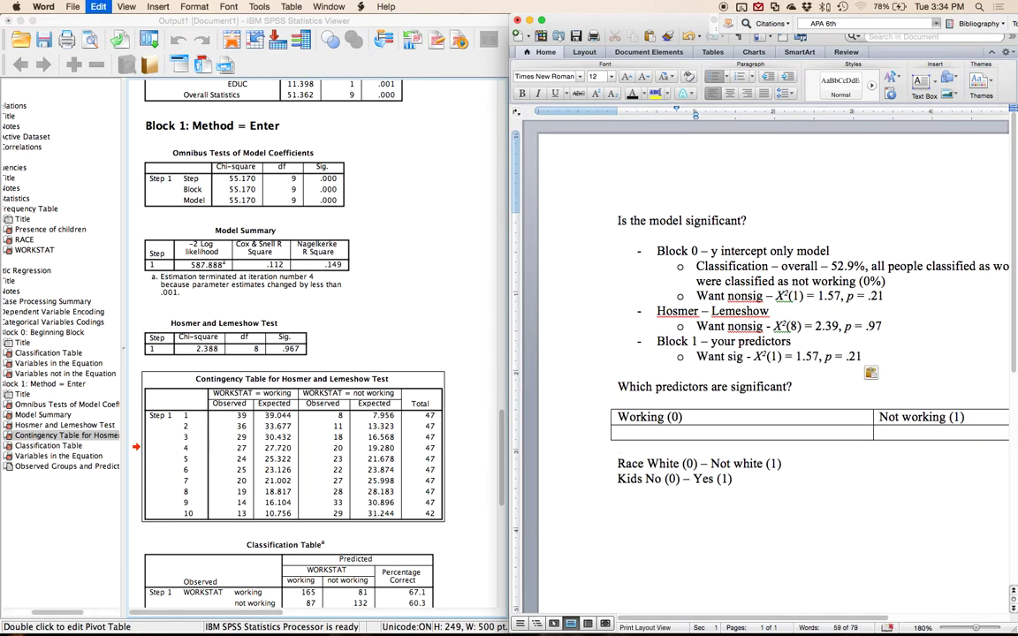
Set the Block 1 statistic to X2(9) = 55.17, taking the values from the SPSS Omnibus Tests of Model Coefficients table
{"action": "left_click", "coordinate": [262, 171]}
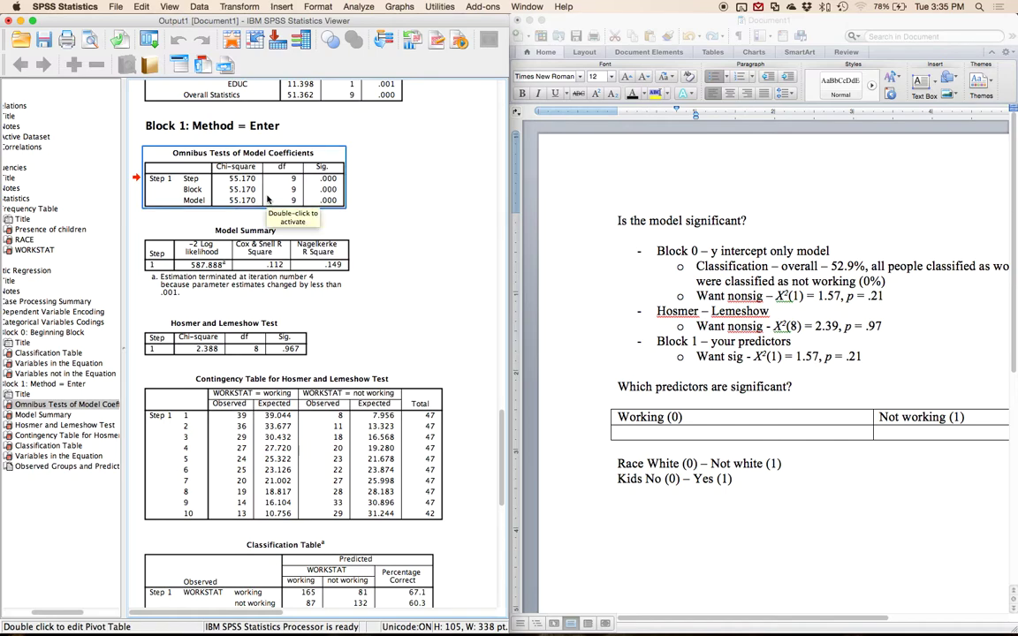
{"action": "left_click", "coordinate": [279, 243]}
{"action": "left_click", "coordinate": [214, 199]}
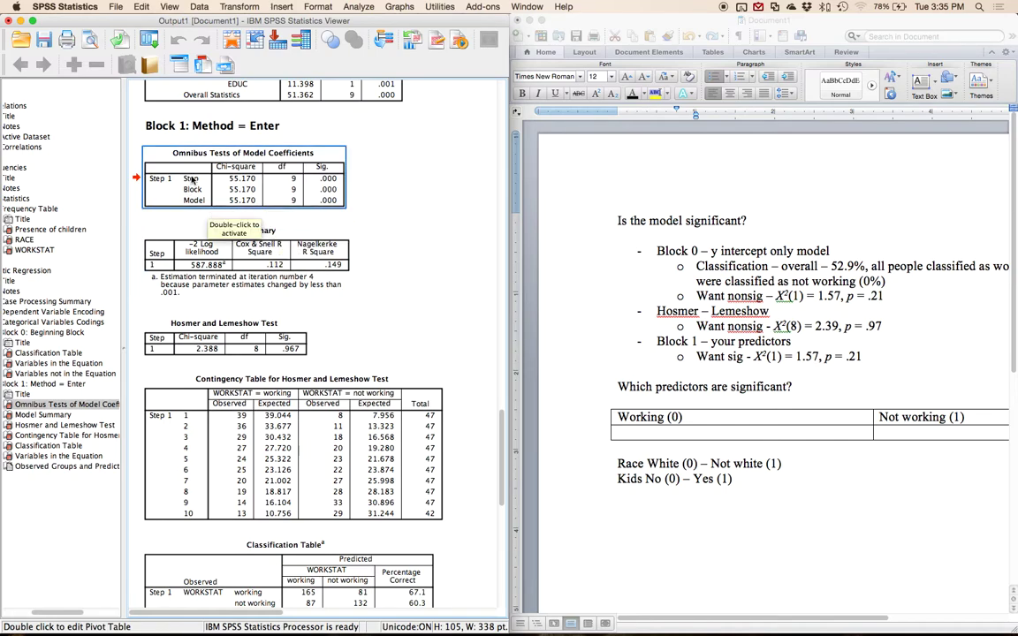
{"action": "left_click", "coordinate": [224, 214]}
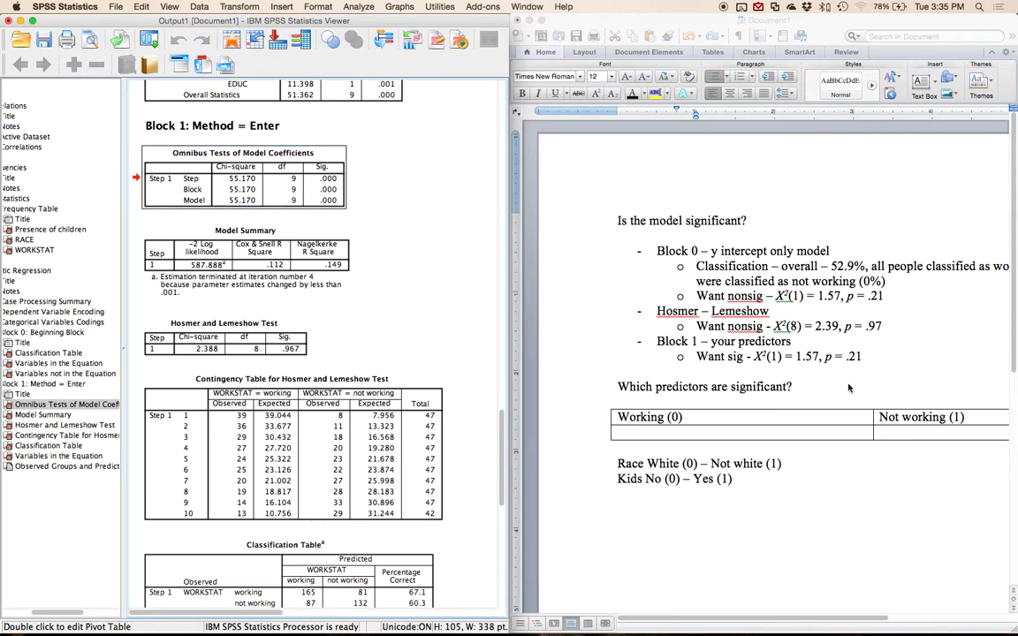
{"action": "left_click", "coordinate": [774, 357]}
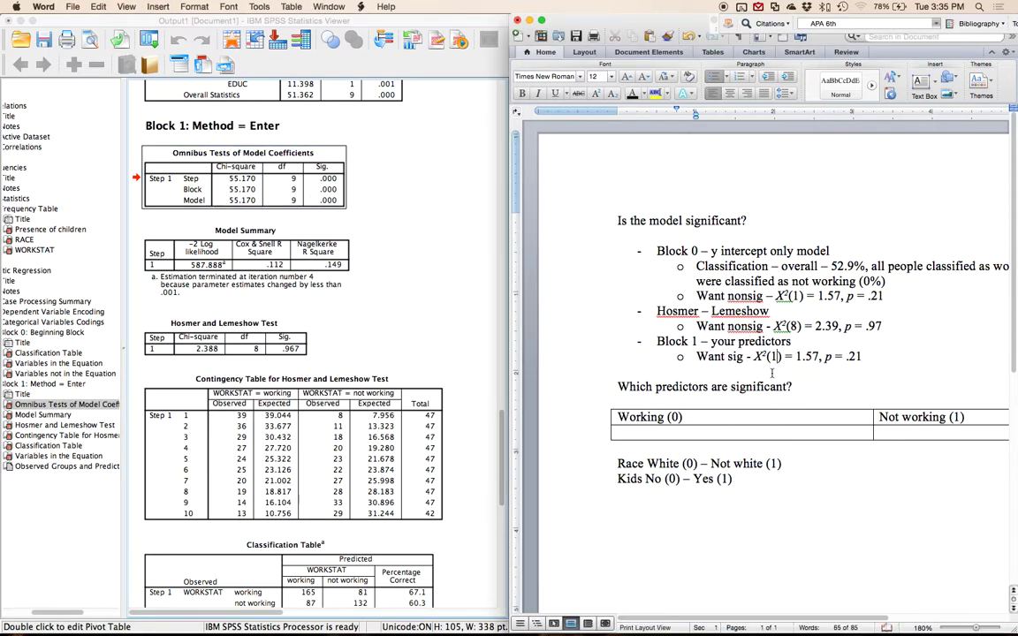
{"action": "key", "text": "BackSpace"}
{"action": "type", "text": "8"}
{"action": "key", "text": "BackSpace"}
{"action": "type", "text": "9"}
{"action": "left_click_drag", "start_coordinate": [796, 357], "coordinate": [818, 357]}
{"action": "type", "text": "55.17"}
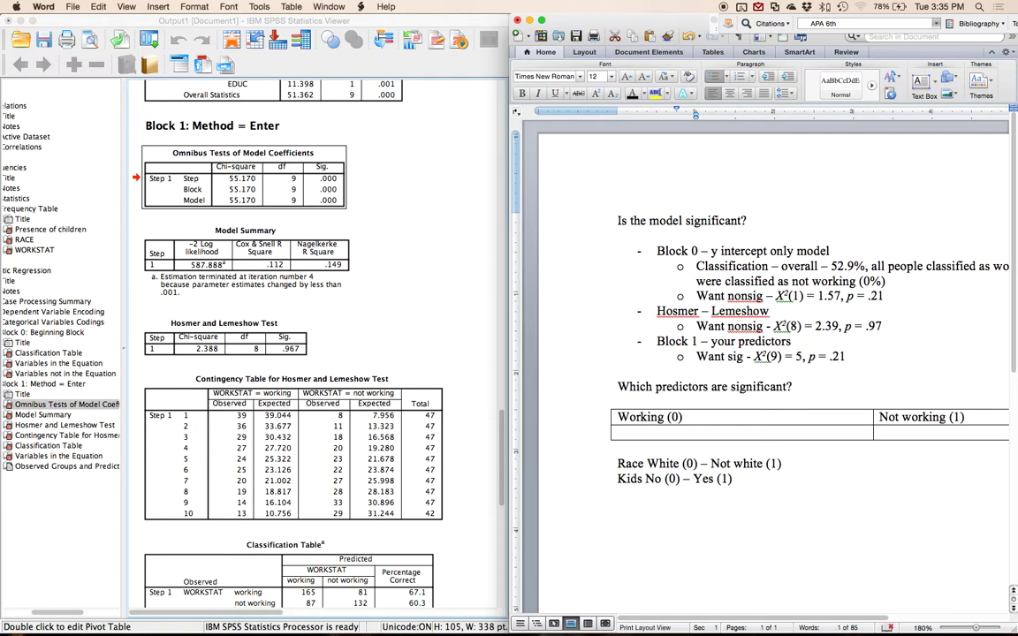
Replace the copied p value on the Block 1 statistic so it reads p <.001, followed by a comma
{"action": "left_click", "coordinate": [877, 357]}
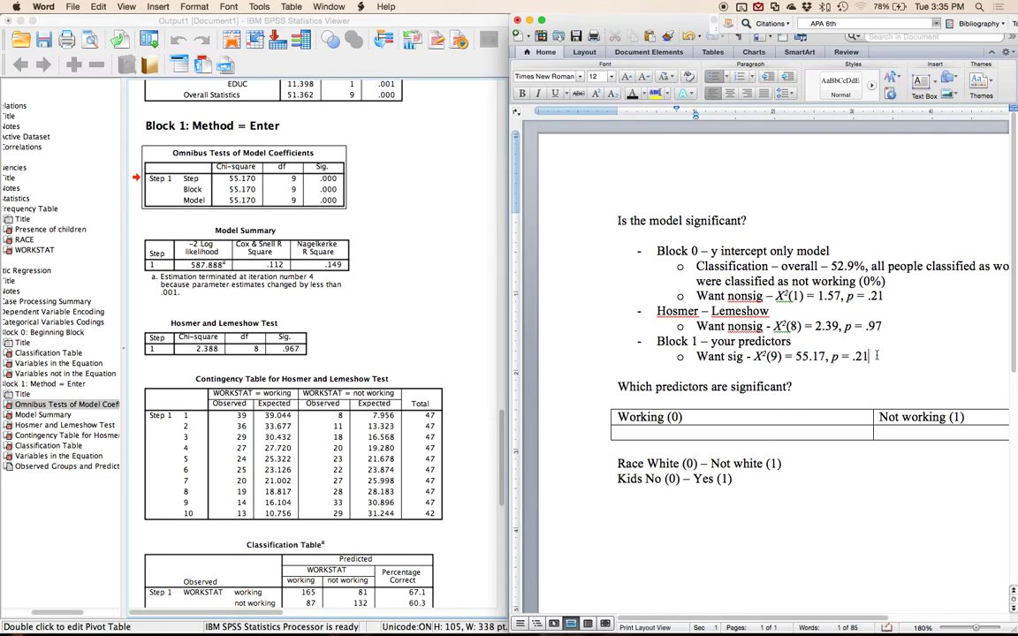
{"action": "key", "text": "BackSpace"}
{"action": "key", "text": "BackSpace"}
{"action": "key", "text": "BackSpace"}
{"action": "key", "text": "BackSpace"}
{"action": "key", "text": "BackSpace"}
{"action": "key", "text": "BackSpace"}
{"action": "type", "text": "<.001"}
{"action": "key", "text": "BackSpace"}
{"action": "key", "text": "BackSpace"}
{"action": "key", "text": "BackSpace"}
{"action": "key", "text": "BackSpace"}
{"action": "type", "text": ".001,"}
Append "pseudo-R2" to the Block 1 statistic, superscripting the 2 and italicizing the label
{"action": "type", "text": "p"}
{"action": "type", "text": "seudo-"}
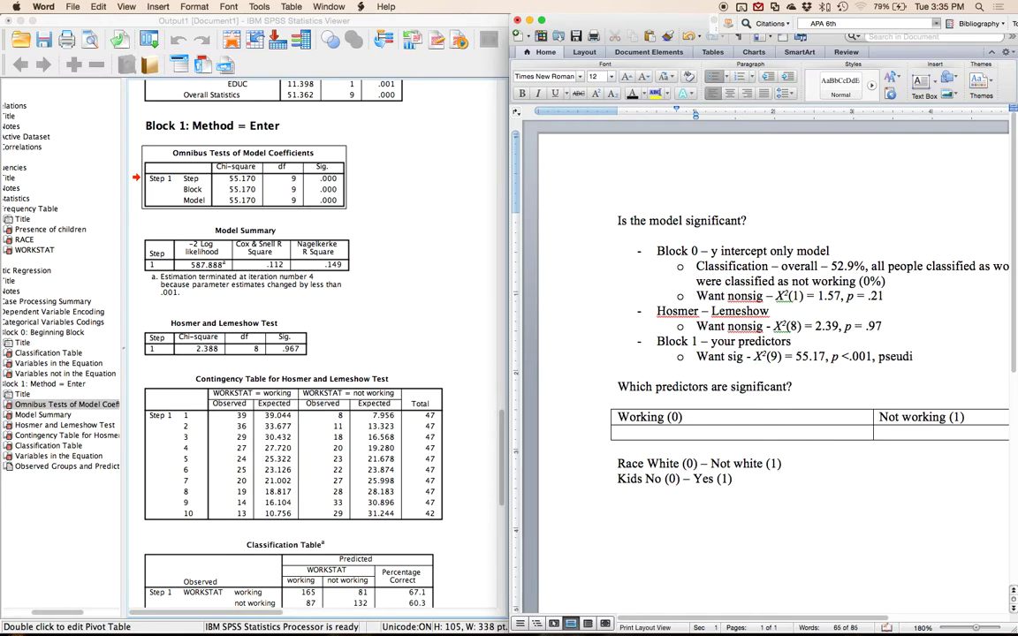
{"action": "type", "text": "R2"}
{"action": "key", "text": "shift+Left"}
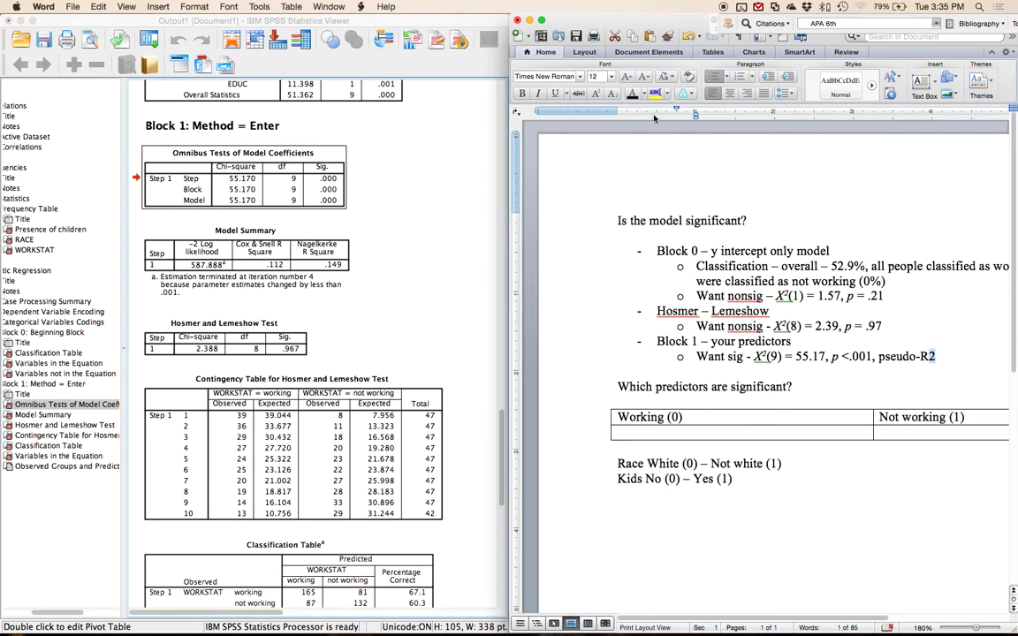
{"action": "left_click", "coordinate": [595, 93]}
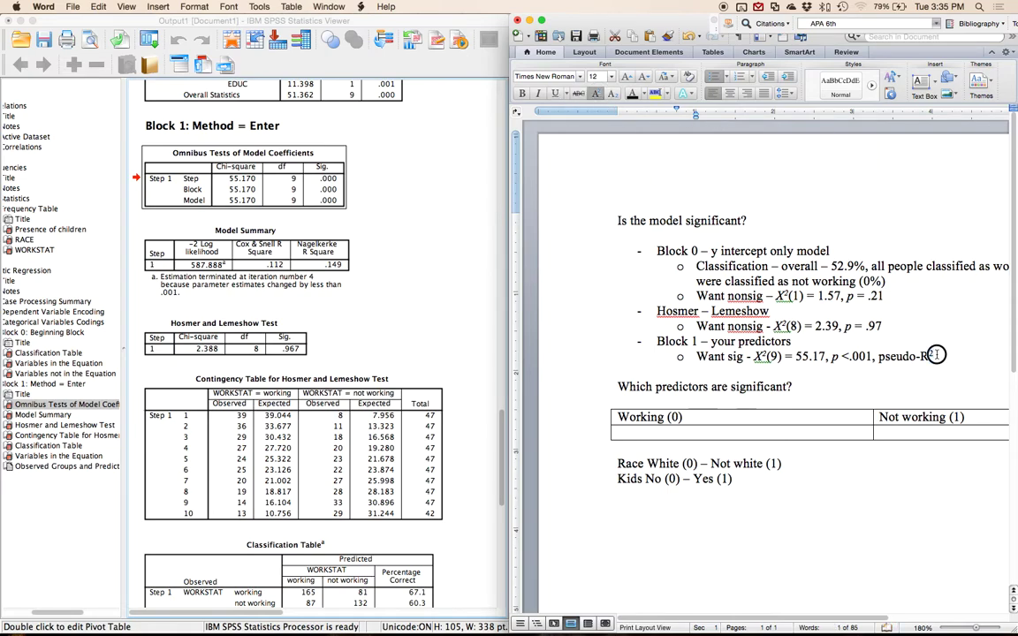
{"action": "left_click_drag", "start_coordinate": [934, 357], "coordinate": [879, 358]}
{"action": "key", "text": "super+i"}
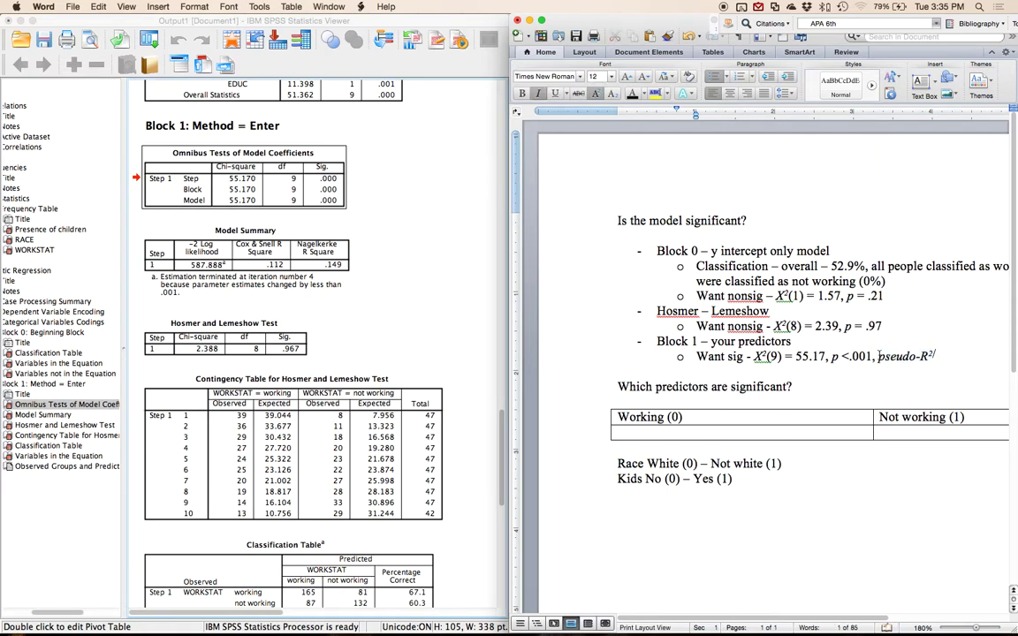
{"action": "key", "text": "Right"}
{"action": "key", "text": "super+i"}
{"action": "key", "text": "super+shift+equal"}
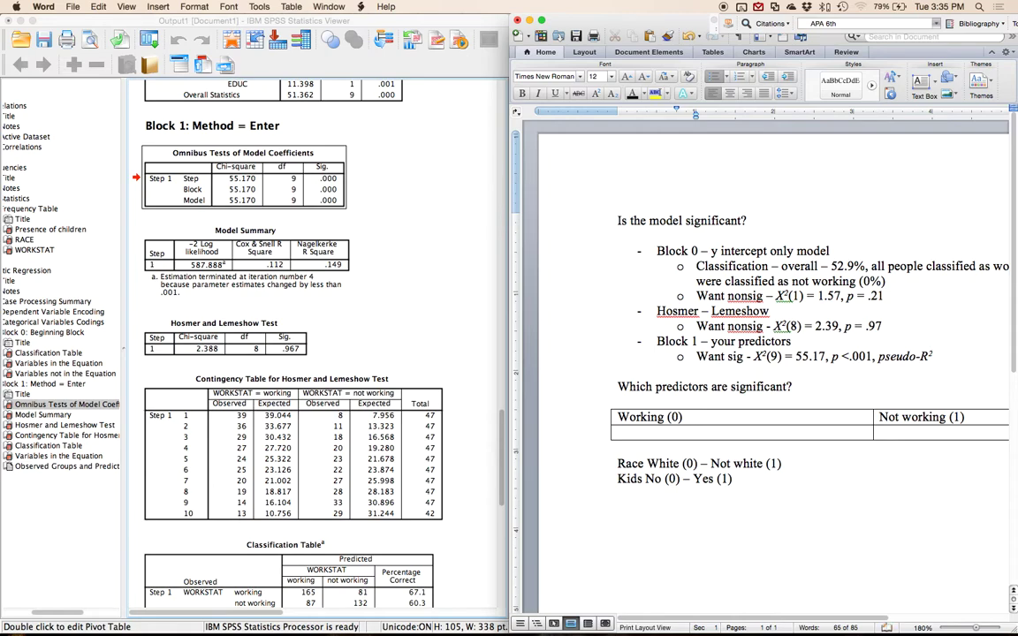
Set the pseudo-R2 to .15, rounding the Nagelkerke R Square from the SPSS Model Summary table
{"action": "type", "text": "="}
{"action": "left_click", "coordinate": [252, 262]}
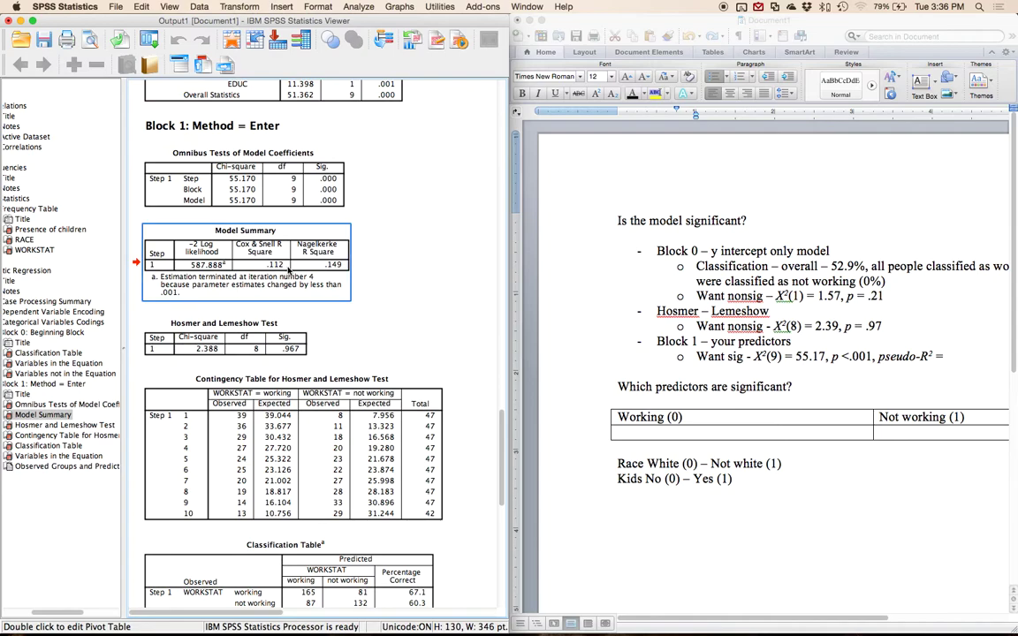
{"action": "left_click", "coordinate": [954, 356]}
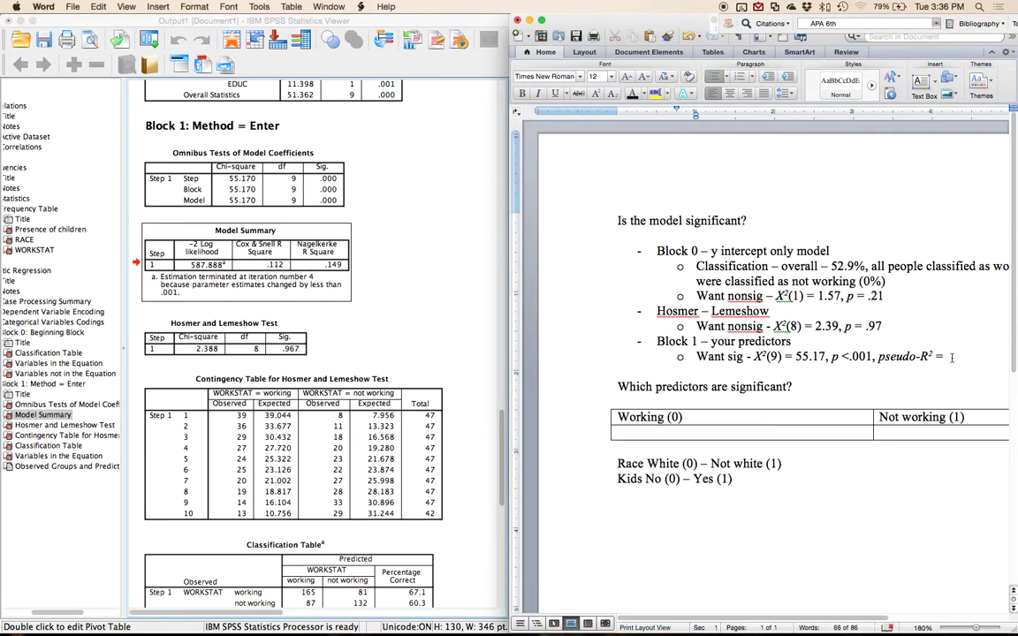
{"action": "type", "text": ".15"}
Add a sub-bullet reading "Classification table -" under Block 1 in Word and locate the Block 1 Classification Table in SPSS
{"action": "key", "text": "Return"}
{"action": "type", "text": "Cla"}
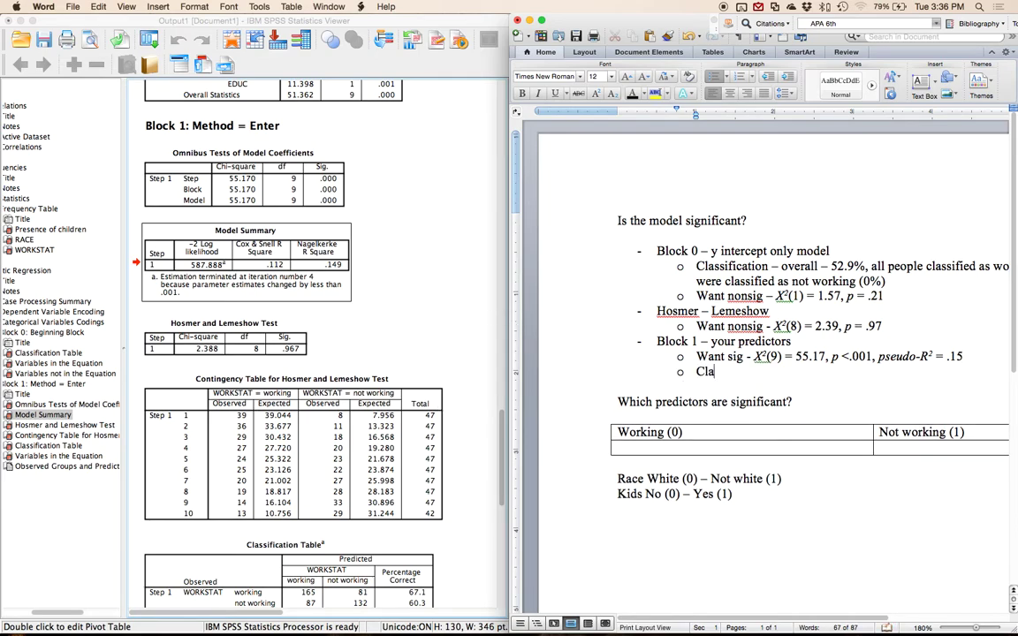
{"action": "type", "text": "ssification tabl"}
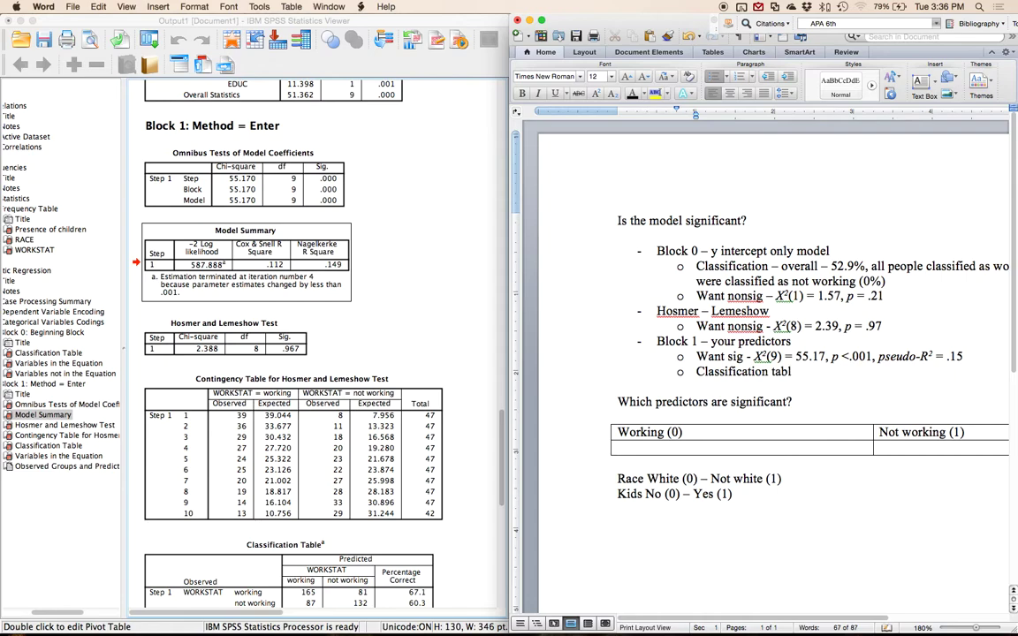
{"action": "type", "text": "e -"}
{"action": "scroll", "coordinate": [393, 311], "scroll_direction": "down", "scroll_amount": 1}
{"action": "scroll", "coordinate": [394, 311], "scroll_direction": "down", "scroll_amount": 10}
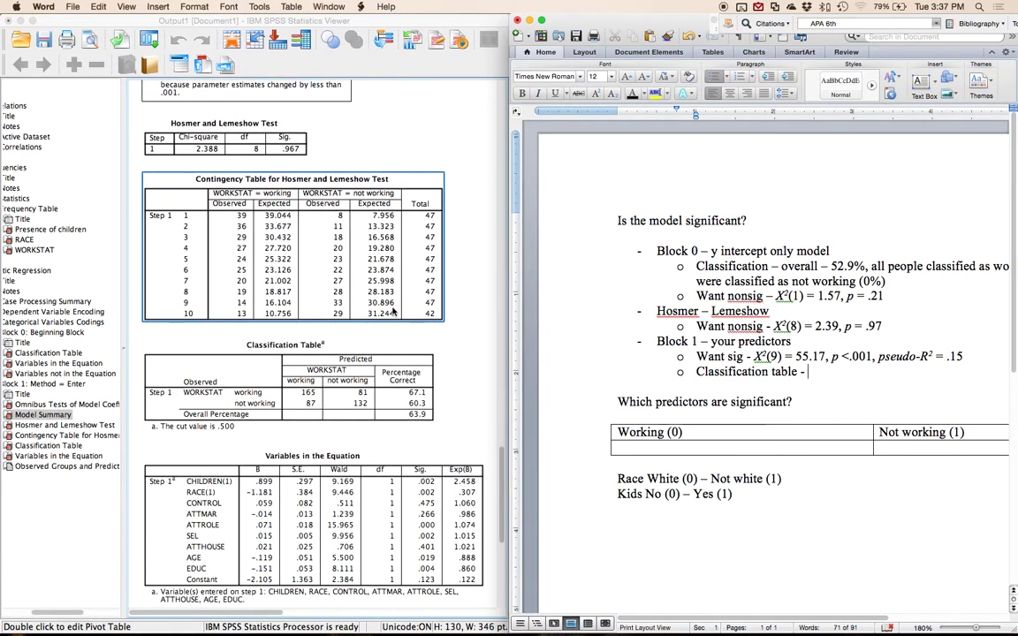
{"action": "left_click", "coordinate": [341, 410]}
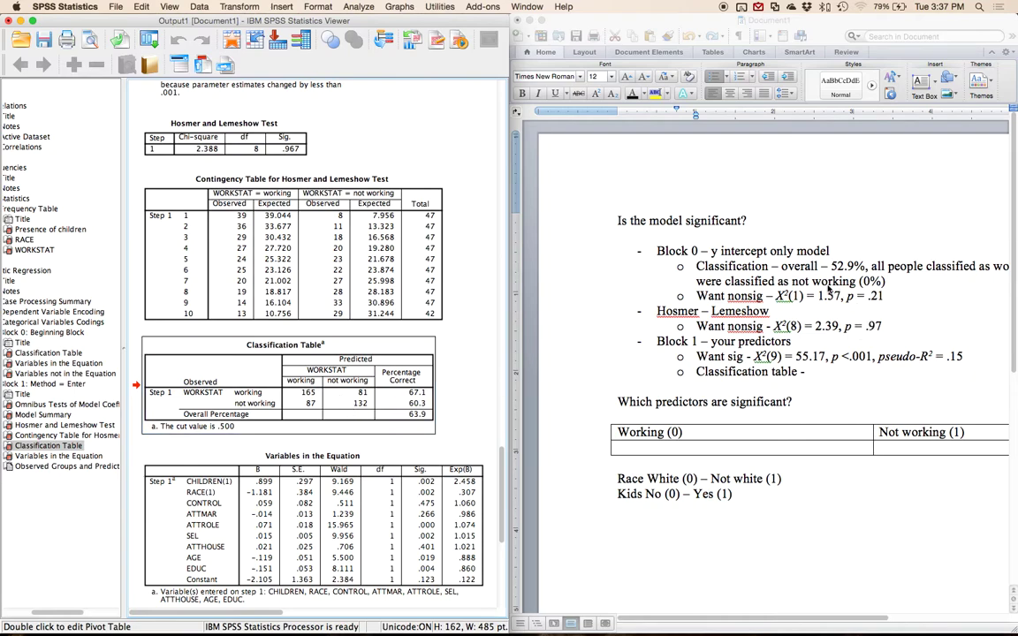
{"action": "left_click", "coordinate": [822, 374]}
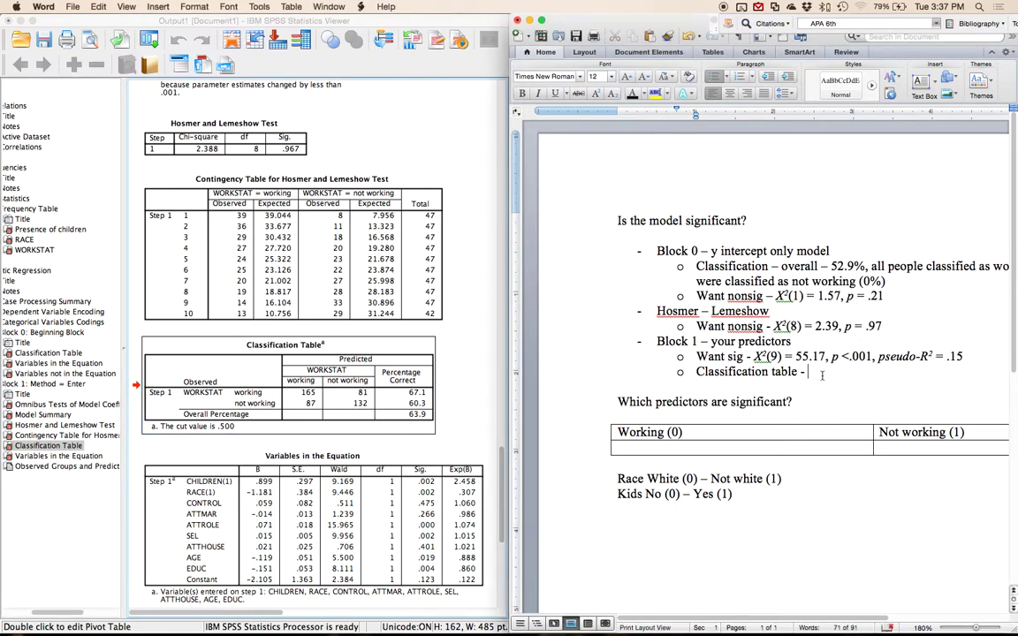
Add a nested bullet reading "Overall: 63.9 %" under the Classification table bullet
{"action": "key", "text": "Return"}
{"action": "key", "text": "Tab"}
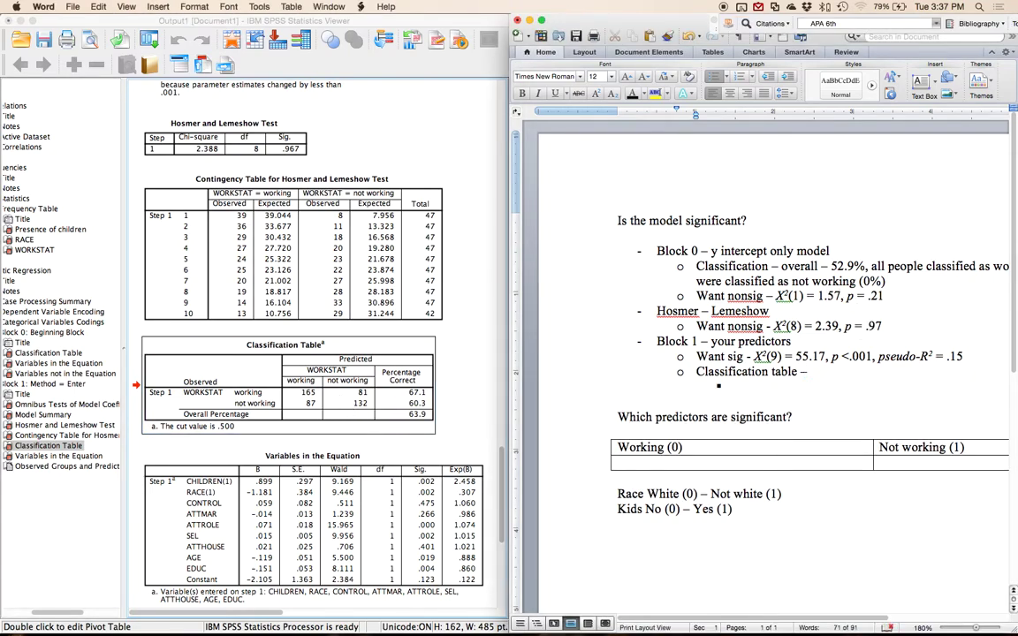
{"action": "type", "text": "Overall: 6"}
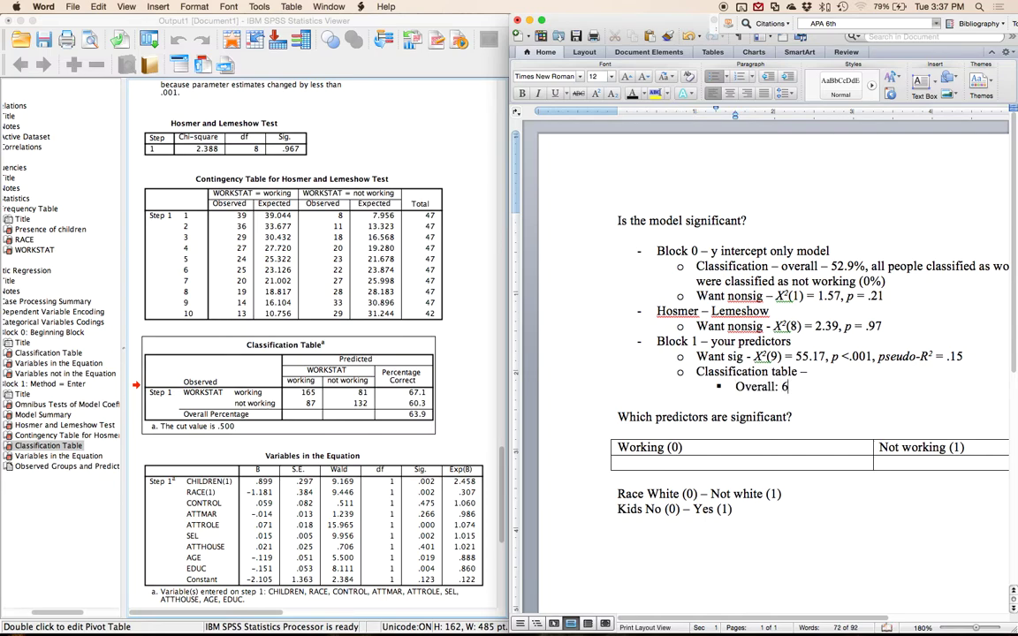
{"action": "type", "text": "3.9 %"}
{"action": "key", "text": "Return"}
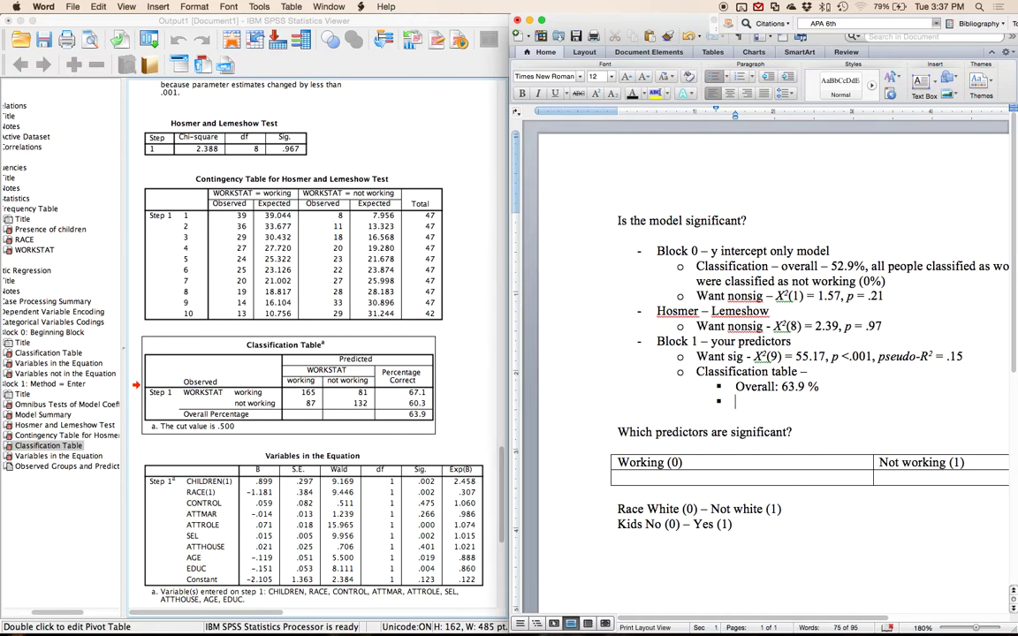
Add nested bullets reading "Working: 67.1%" and "Not working: 60.3%" below the overall percentage
{"action": "type", "text": "Working: 67.1"}
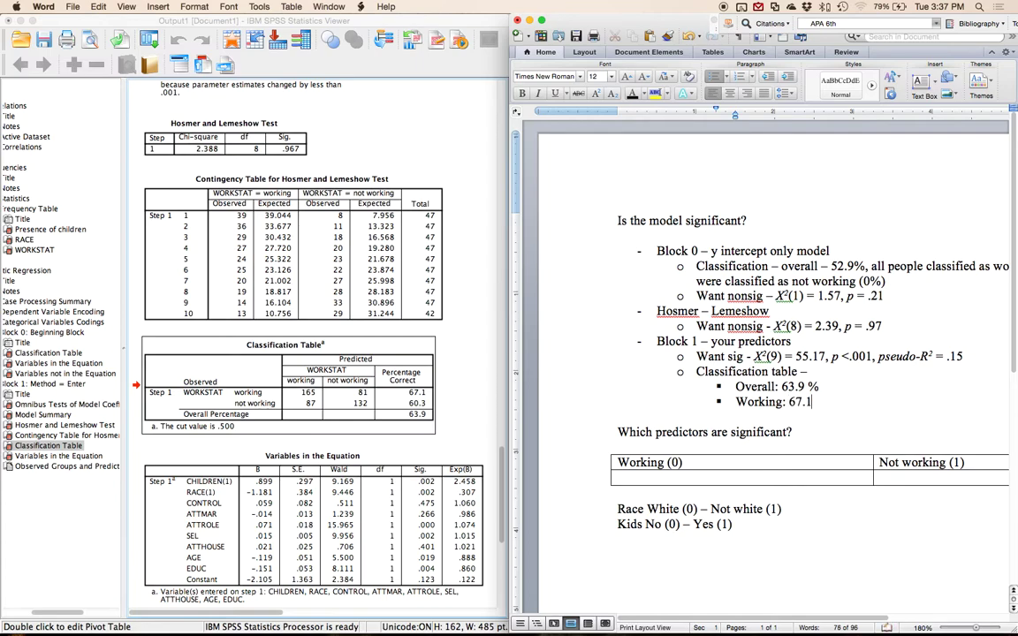
{"action": "type", "text": "%"}
{"action": "key", "text": "Return"}
{"action": "type", "text": "Bin"}
{"action": "key", "text": "BackSpace"}
{"action": "key", "text": "BackSpace"}
{"action": "key", "text": "BackSpace"}
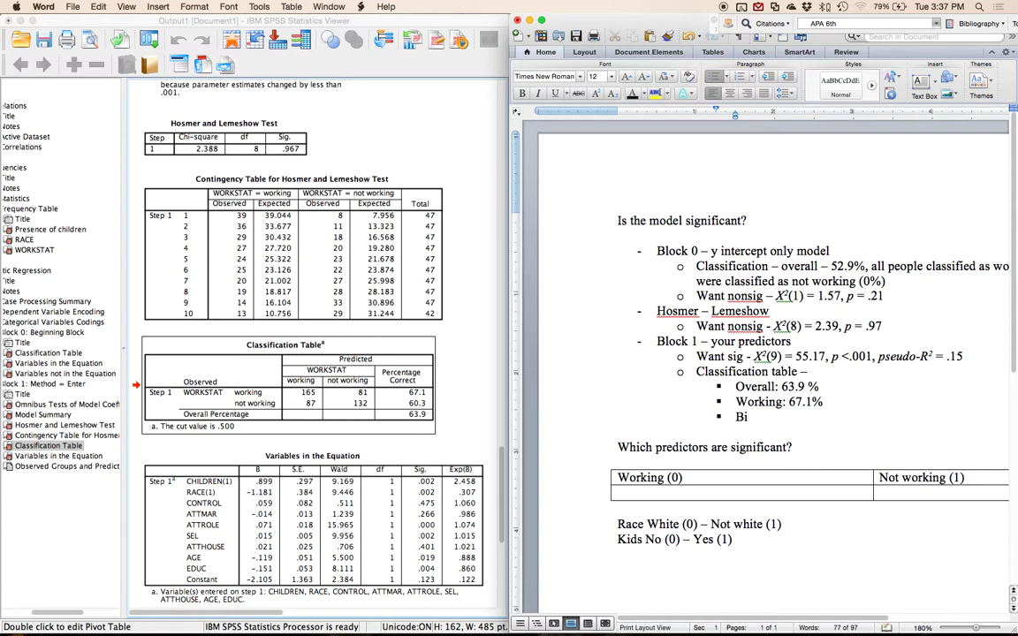
{"action": "type", "text": "Not working: 60."}
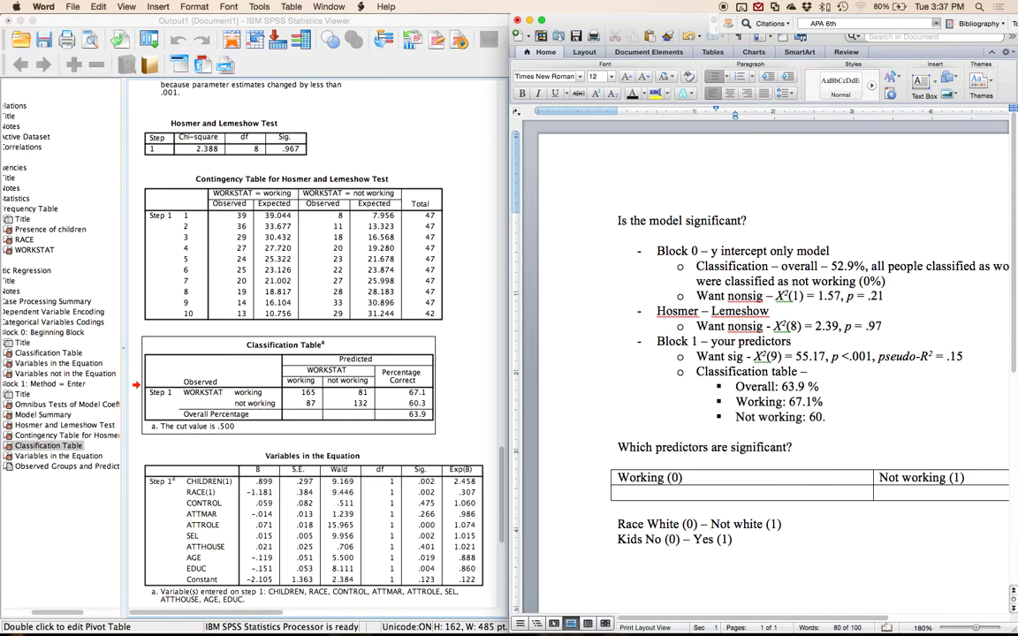
{"action": "type", "text": "3%"}
Narrow the SPSS output outline and select the Block 1 Variables in the Equation table
{"action": "left_click_drag", "start_coordinate": [124, 351], "coordinate": [46, 346]}
{"action": "scroll", "coordinate": [152, 320], "scroll_direction": "down", "scroll_amount": 6}
{"action": "left_click", "coordinate": [155, 292]}
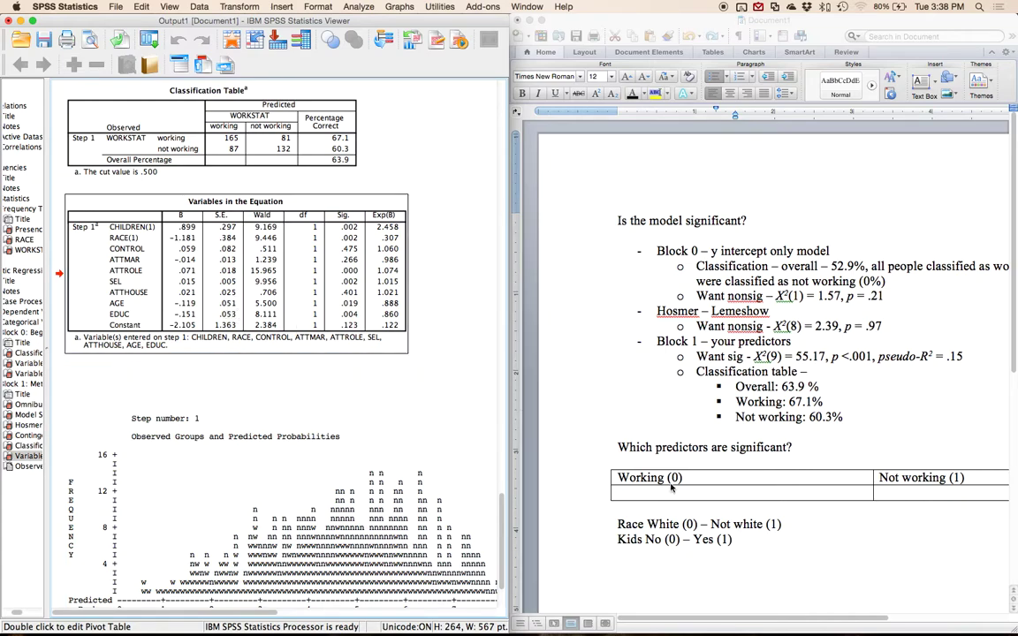
In the Word predictor table, add "Negative b values" and "< 1 log odds" on separate lines beneath Working (0)
{"action": "scroll", "coordinate": [661, 458], "scroll_direction": "right", "scroll_amount": 2}
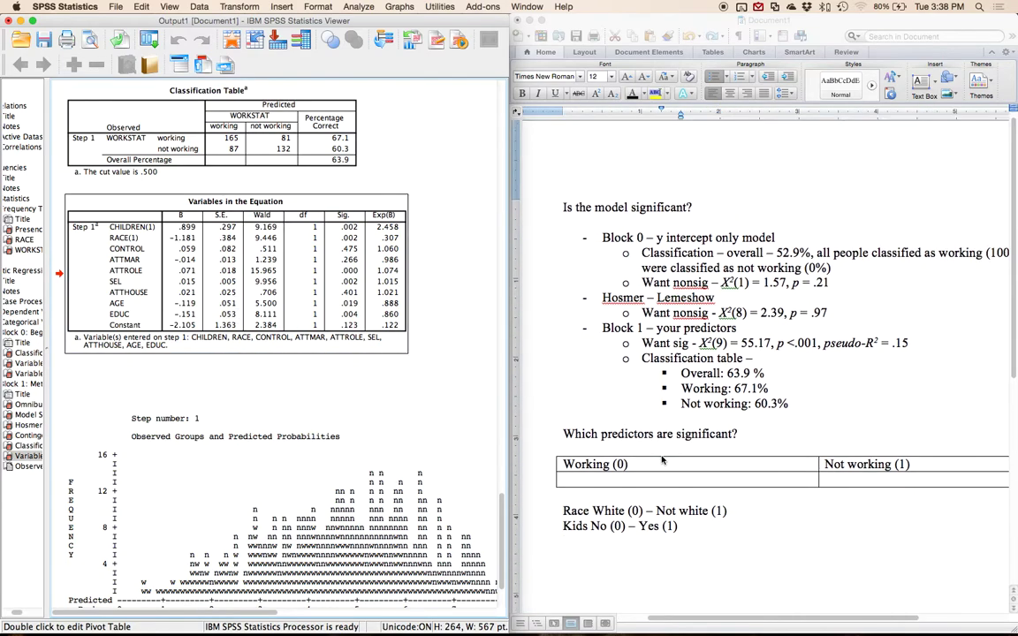
{"action": "scroll", "coordinate": [662, 459], "scroll_direction": "down", "scroll_amount": 5}
{"action": "scroll", "coordinate": [667, 460], "scroll_direction": "up", "scroll_amount": 1}
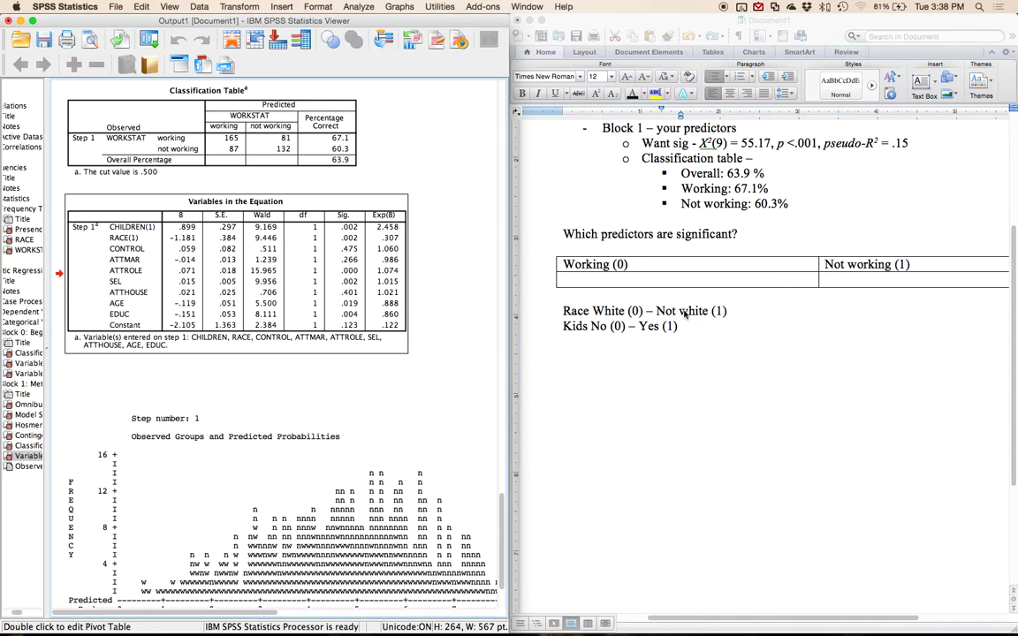
{"action": "left_click", "coordinate": [617, 284]}
{"action": "scroll", "coordinate": [601, 258], "scroll_direction": "right", "scroll_amount": 2}
{"action": "left_click", "coordinate": [601, 260]}
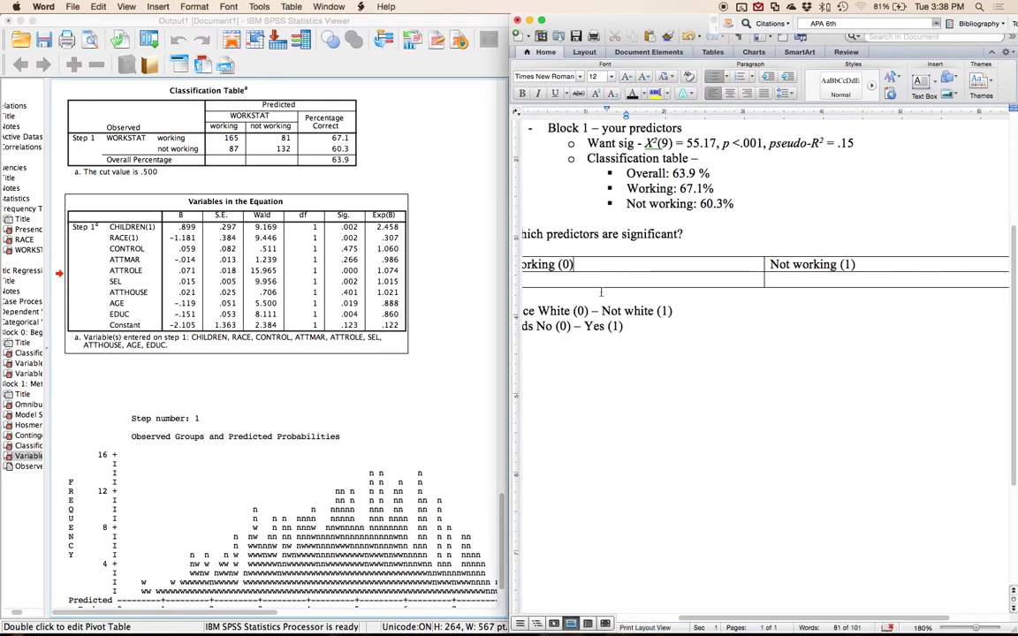
{"action": "scroll", "coordinate": [630, 362], "scroll_direction": "left", "scroll_amount": 4}
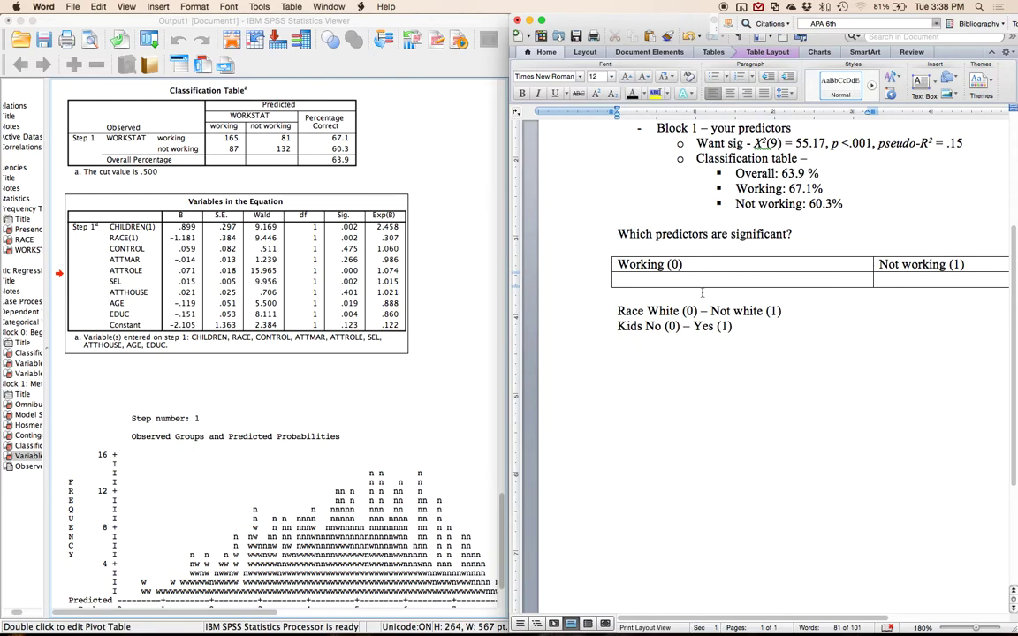
{"action": "key", "text": "Return"}
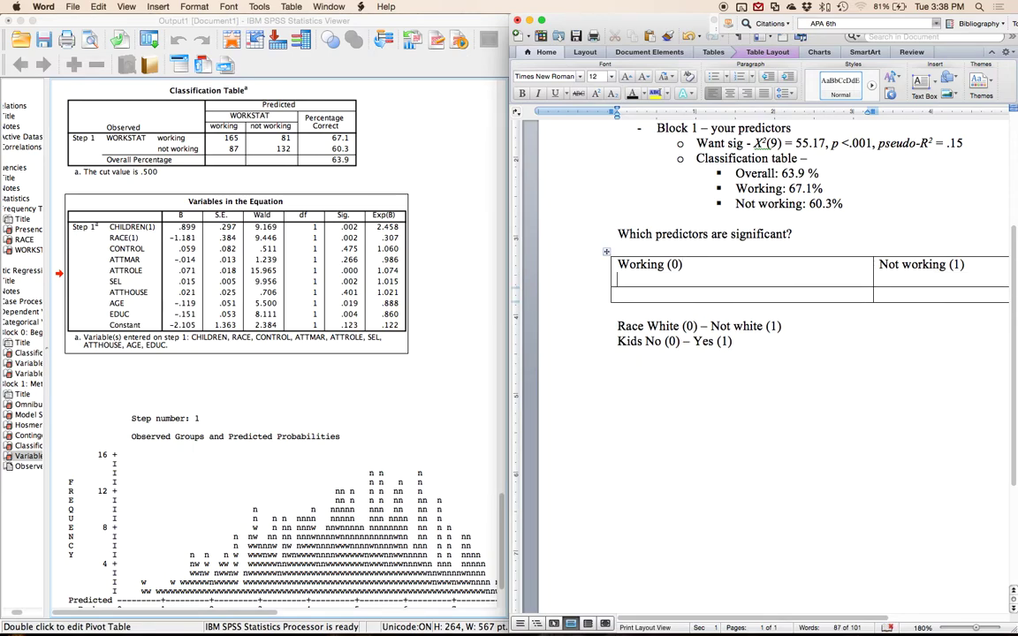
{"action": "type", "text": "Negative b values"}
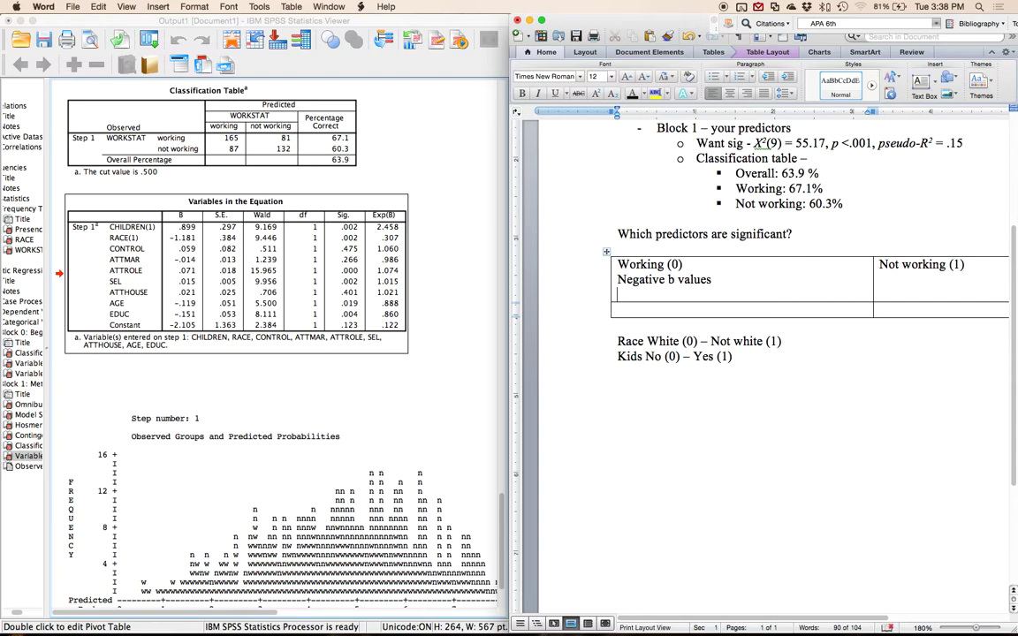
{"action": "key", "text": "Return"}
{"action": "type", "text": "< 1 log odds"}
Below the Race and Kids coding notes, add example lines reading "Working = .75" and "Not working = .25"
{"action": "left_click", "coordinate": [623, 386]}
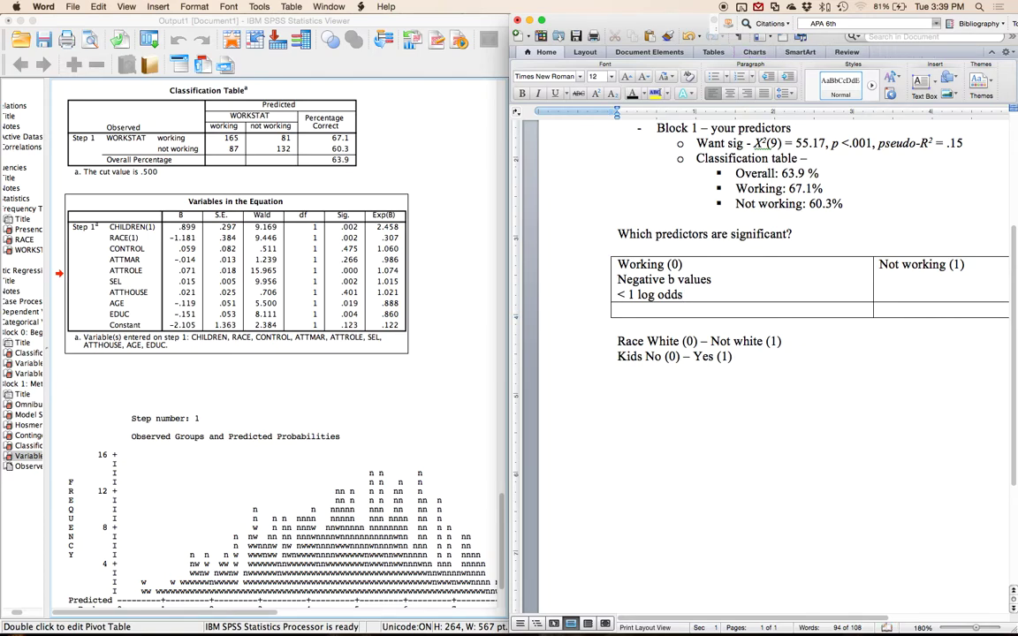
{"action": "type", "text": "Working = .75"}
{"action": "key", "text": "Return"}
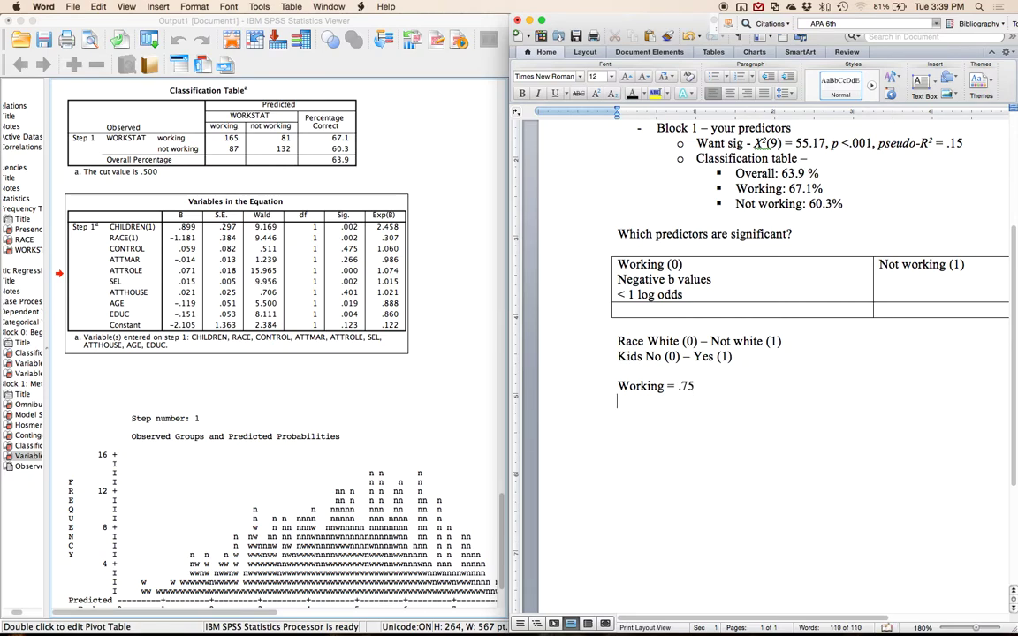
{"action": "type", "text": "Not working = .27"}
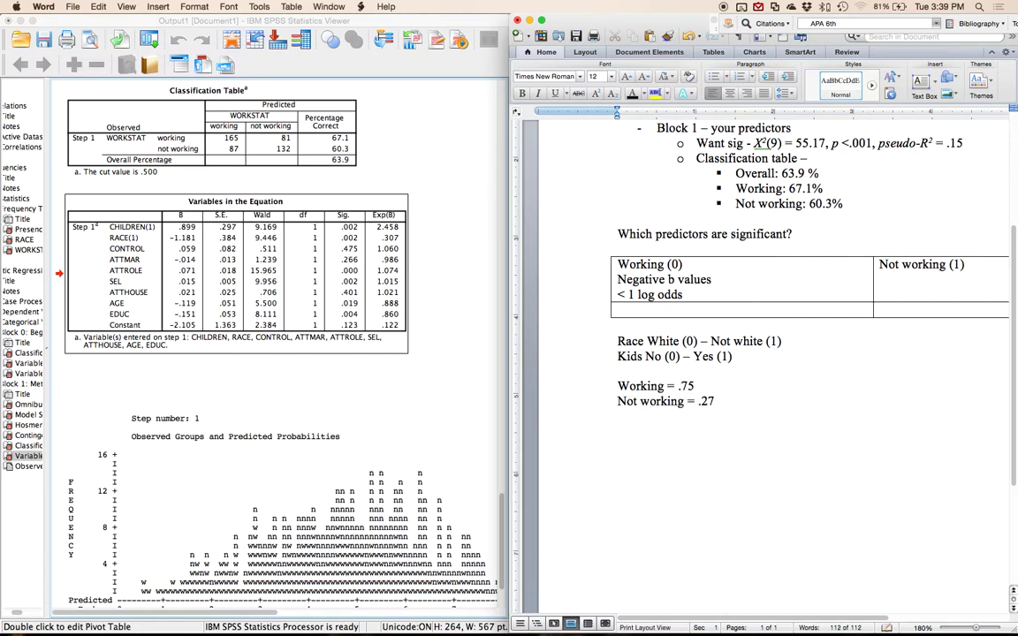
{"action": "type", "text": "5"}
{"action": "key", "text": "Return"}
Add the ratio examples ".25 / .75 = smaller 1" and ".75 / .25 = larger 1" below the example probabilities
{"action": "key", "text": "Return"}
{"action": "type", "text": ".25 / .75 = smaller 1"}
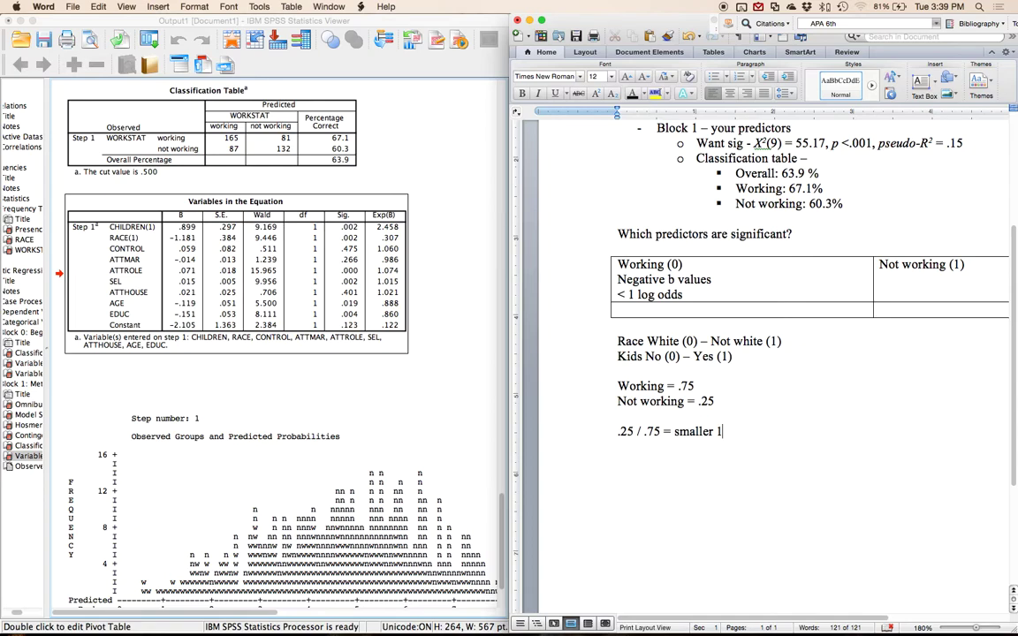
{"action": "key", "text": "Return"}
{"action": "type", "text": ".75 / .25 = larger 1"}
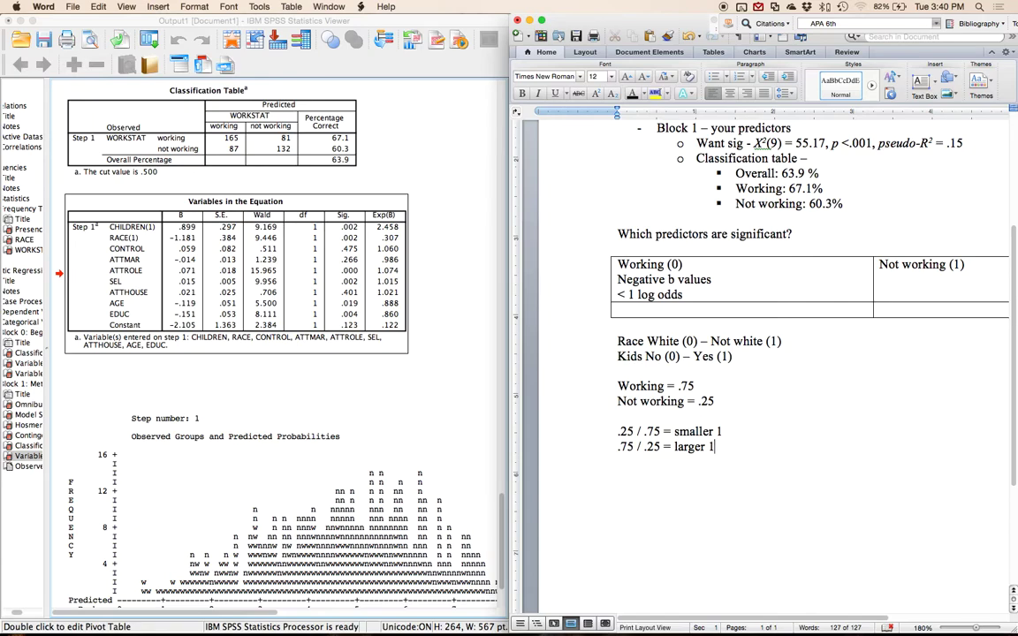
Dismiss the Facebook password prompt and add "Positive b values" and "> 1 log odds" on separate lines beneath Not working (1) in the table
{"action": "left_click", "coordinate": [881, 298]}
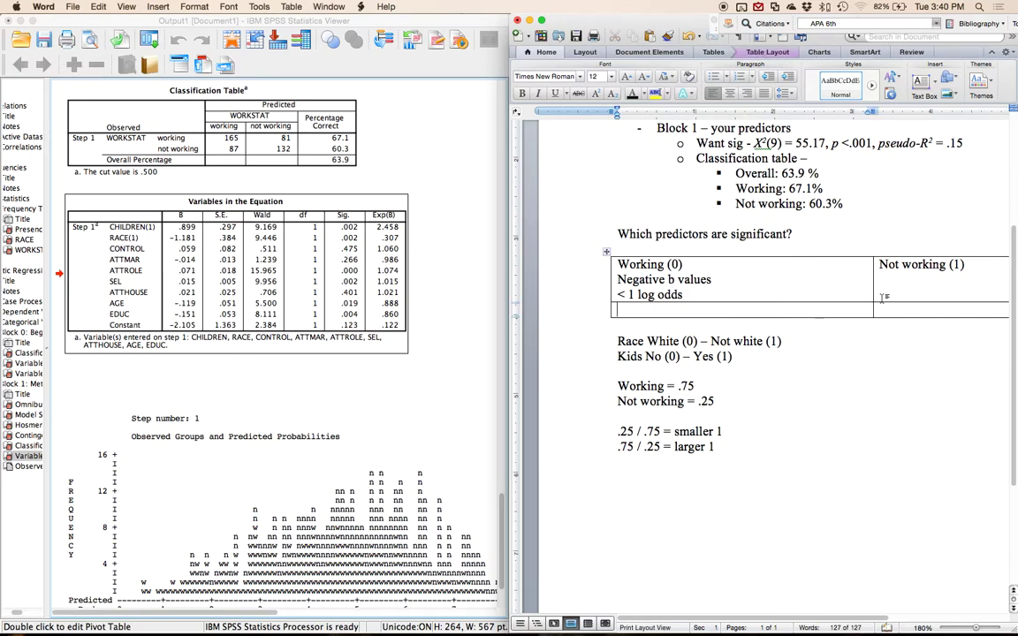
{"action": "left_click", "coordinate": [966, 268]}
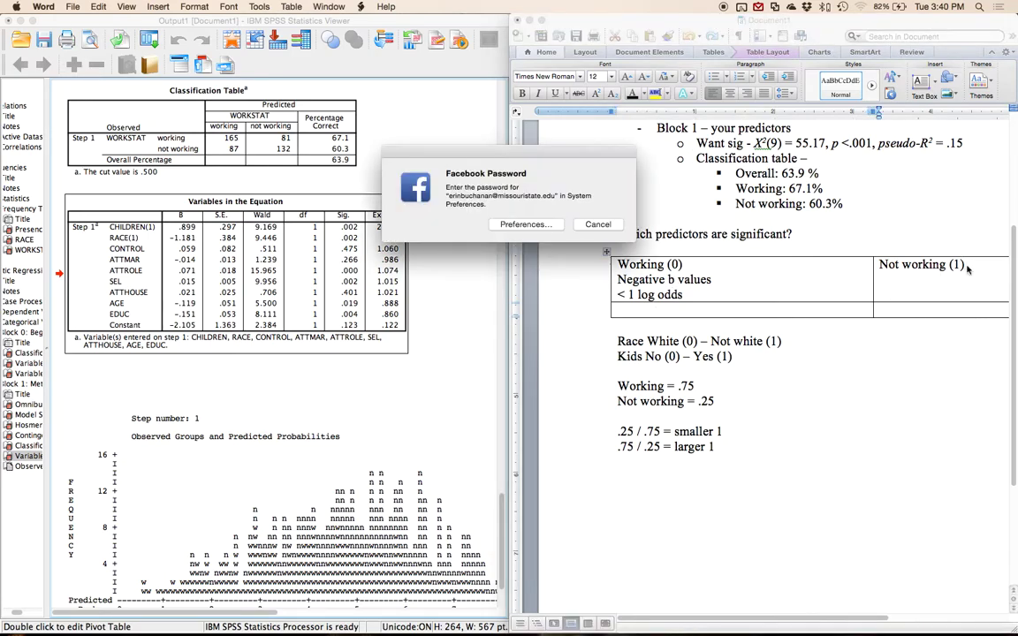
{"action": "left_click", "coordinate": [598, 224]}
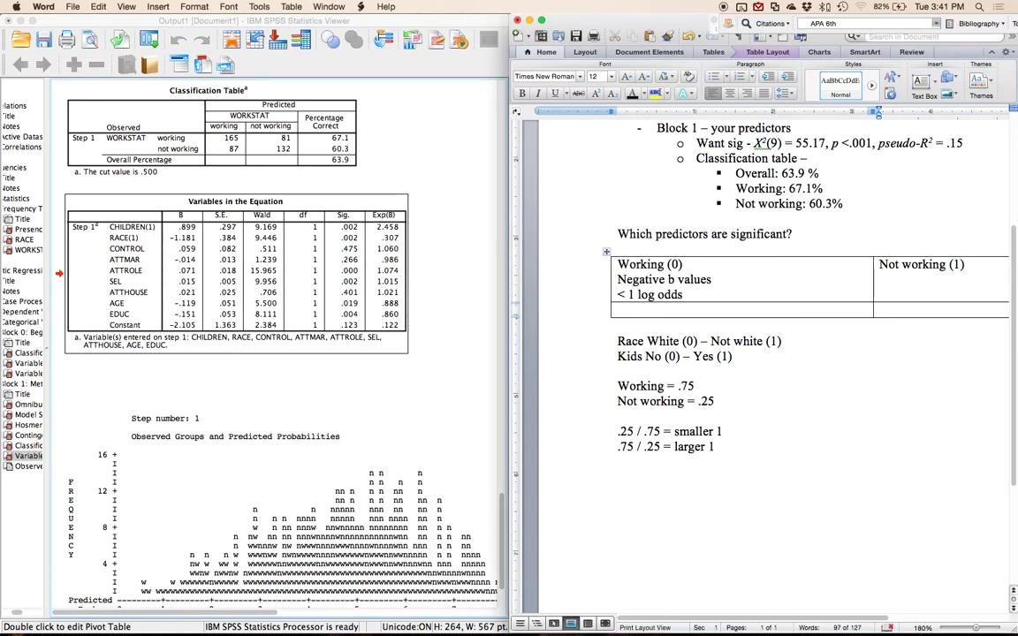
{"action": "key", "text": "Return"}
{"action": "type", "text": "Ne"}
{"action": "key", "text": "BackSpace"}
{"action": "key", "text": "BackSpace"}
{"action": "type", "text": "Positive b values "}
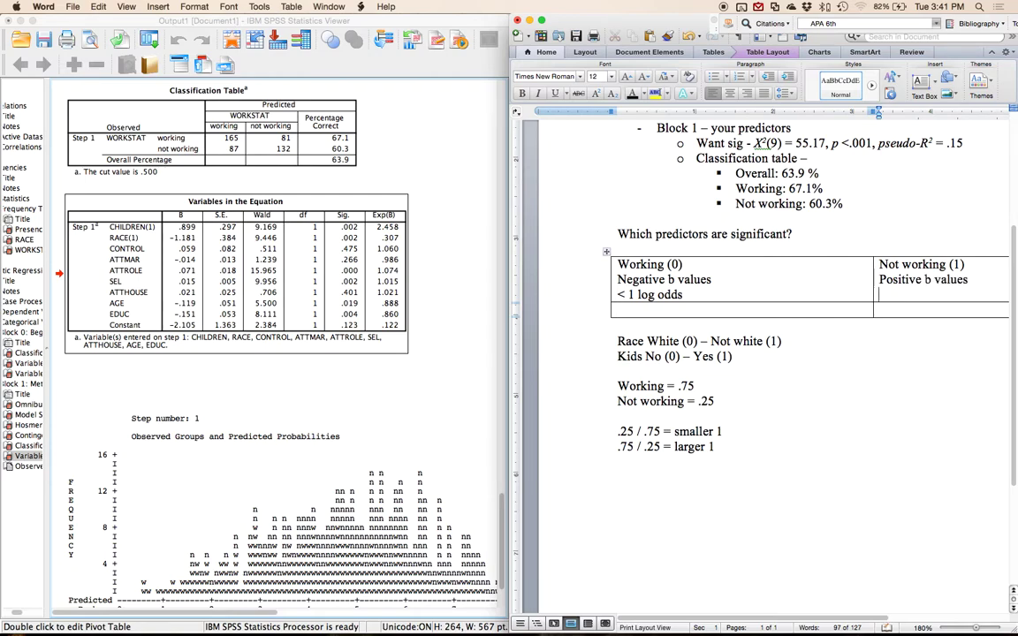
{"action": "type", "text": "> 1 log odds"}
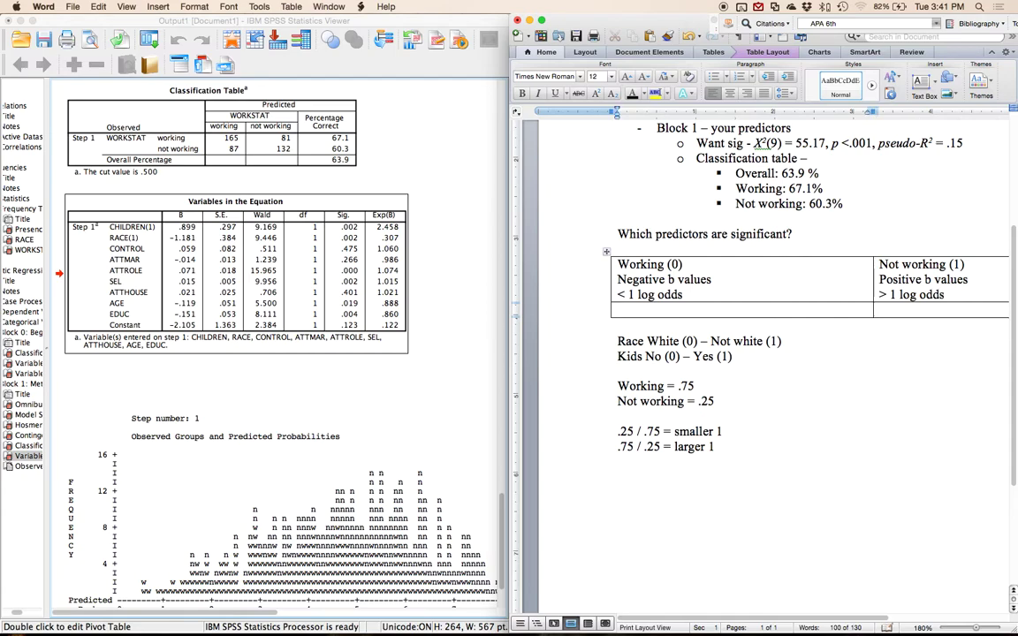
Using the Variables in the Equation table, enter Kids under Not working (1) and Race under Working (0) in the first predictor row
{"action": "key", "text": "Tab"}
{"action": "left_click", "coordinate": [133, 229]}
{"action": "left_click", "coordinate": [134, 229]}
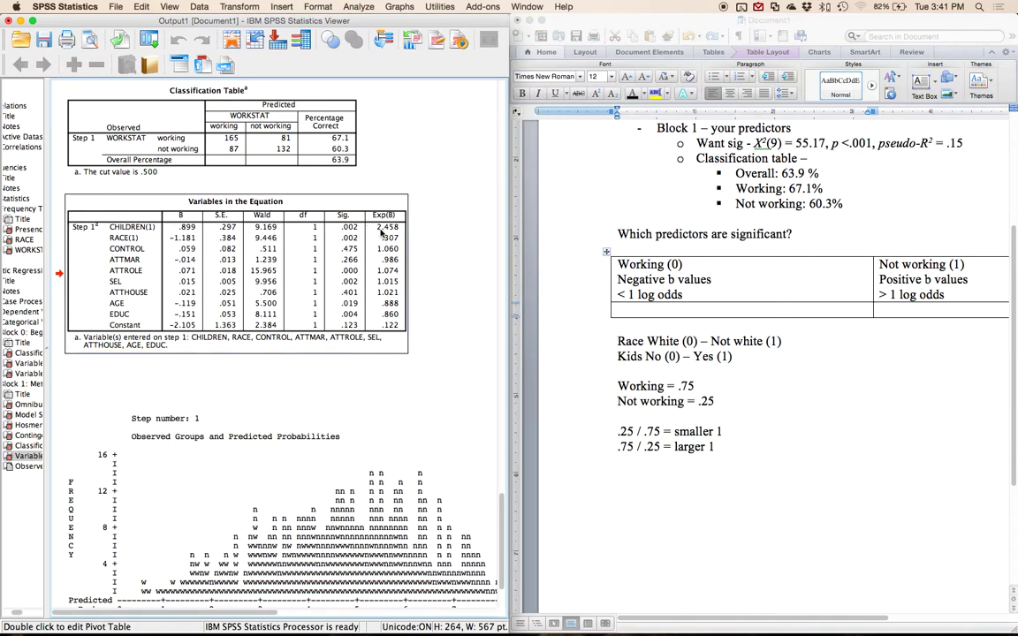
{"action": "left_click", "coordinate": [379, 232]}
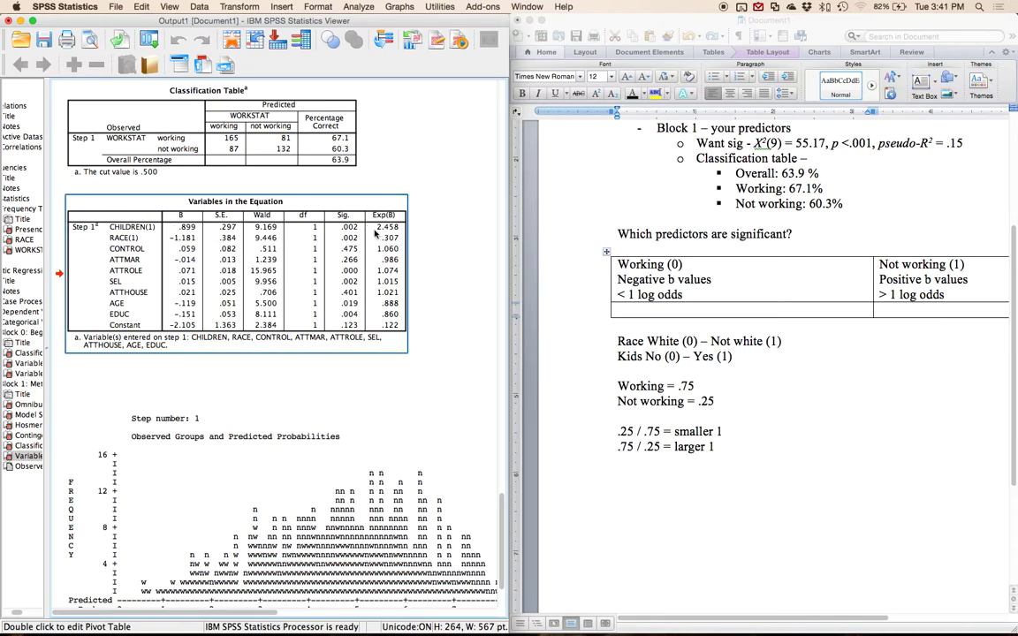
{"action": "left_click", "coordinate": [889, 311]}
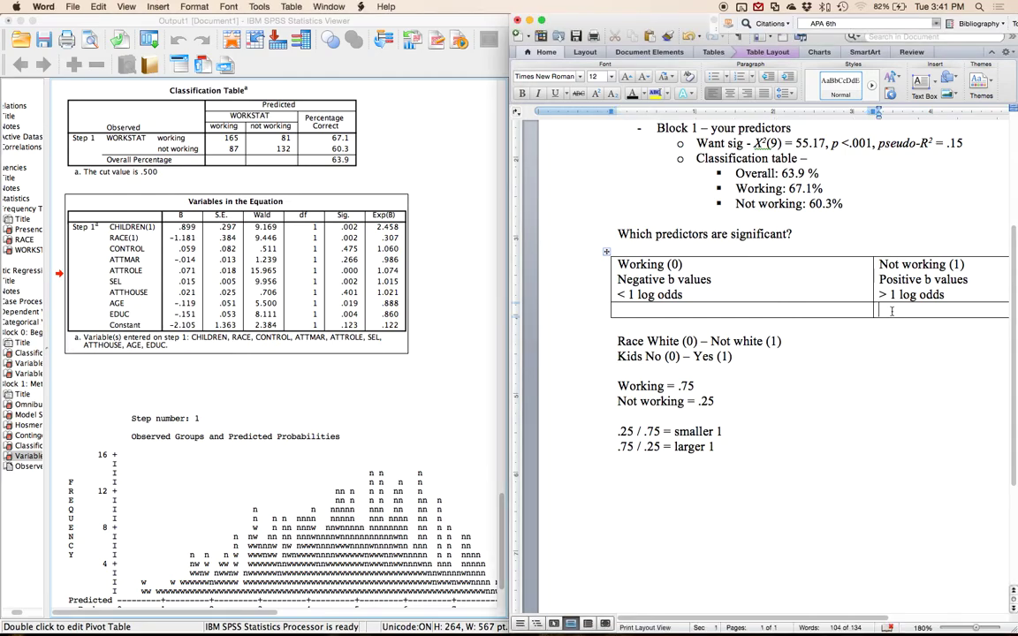
{"action": "type", "text": "Kids"}
{"action": "key", "text": "Tab"}
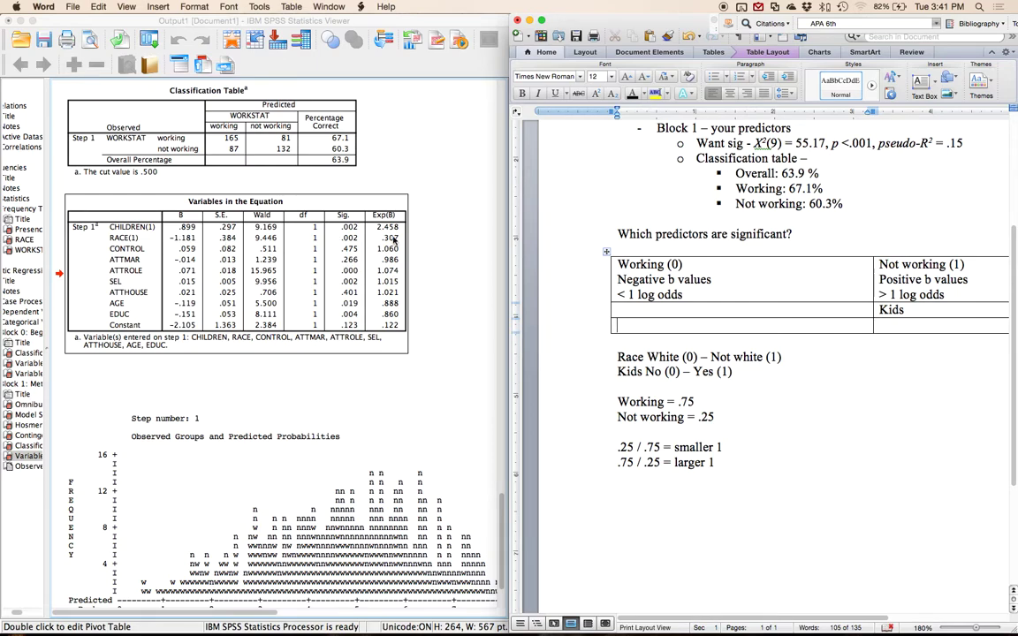
{"action": "left_click", "coordinate": [634, 311]}
{"action": "type", "text": "Race"}
List "Attitudes women" and "SES" below Kids in the Not working (1) column, adding table rows as needed
{"action": "left_click", "coordinate": [922, 333]}
{"action": "type", "text": "Att"}
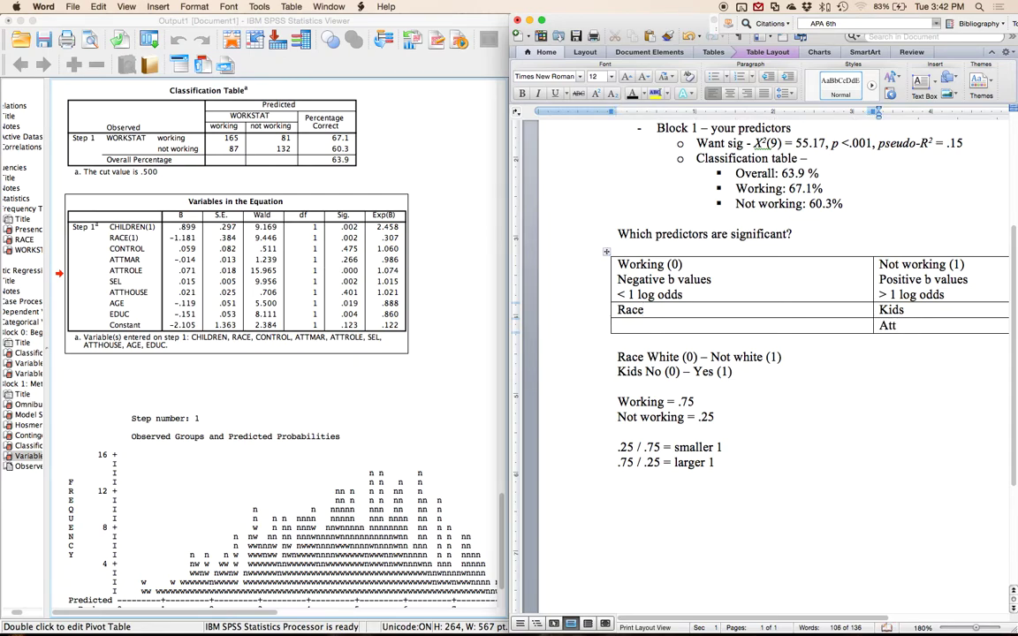
{"action": "type", "text": "itudes women"}
{"action": "key", "text": "Tab"}
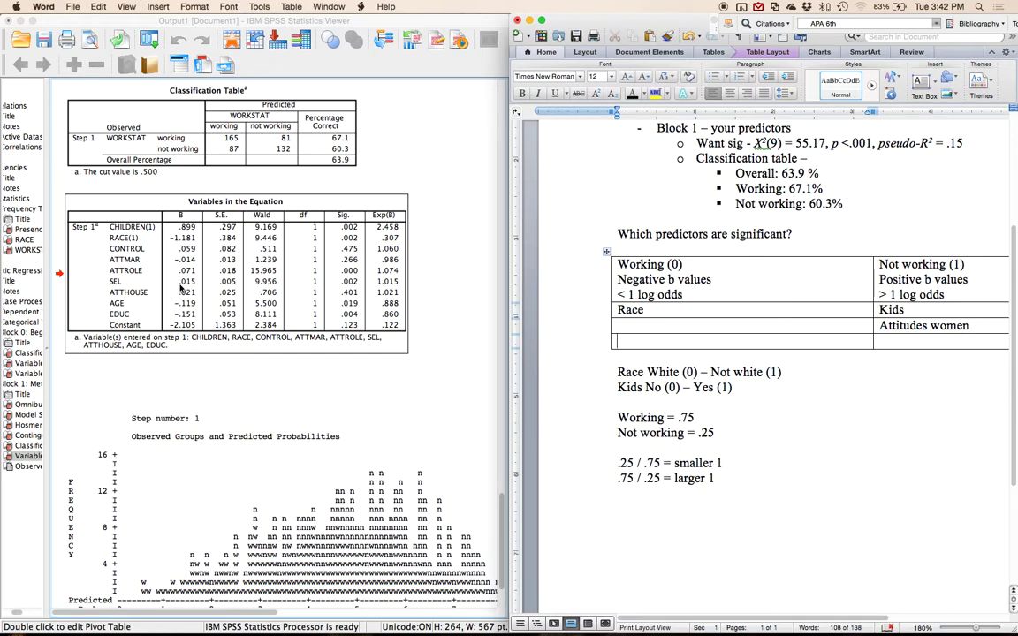
{"action": "left_click", "coordinate": [162, 261]}
{"action": "left_click", "coordinate": [916, 347]}
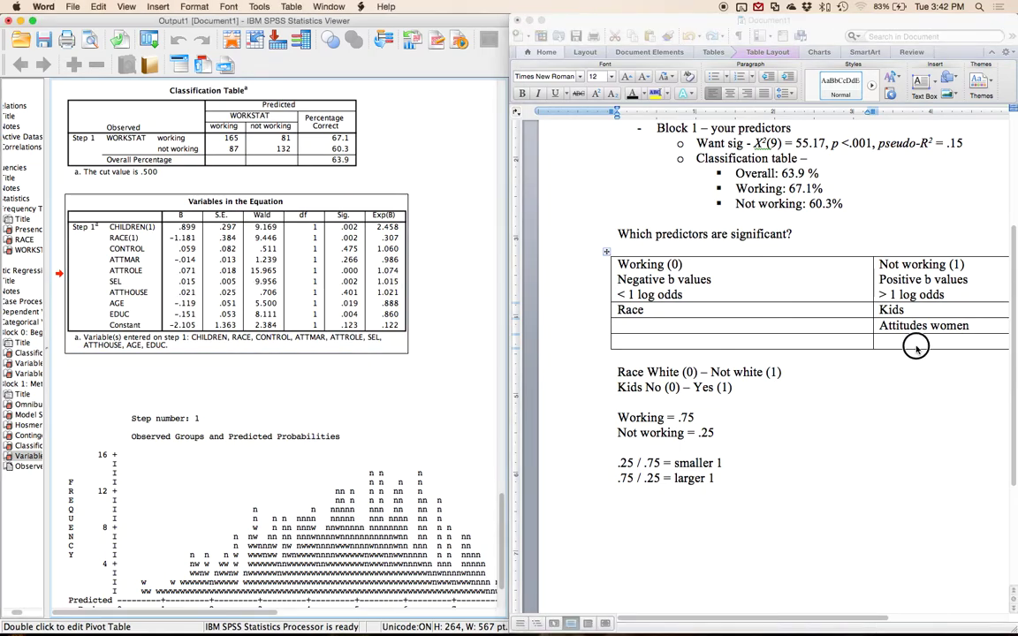
{"action": "type", "text": "SES"}
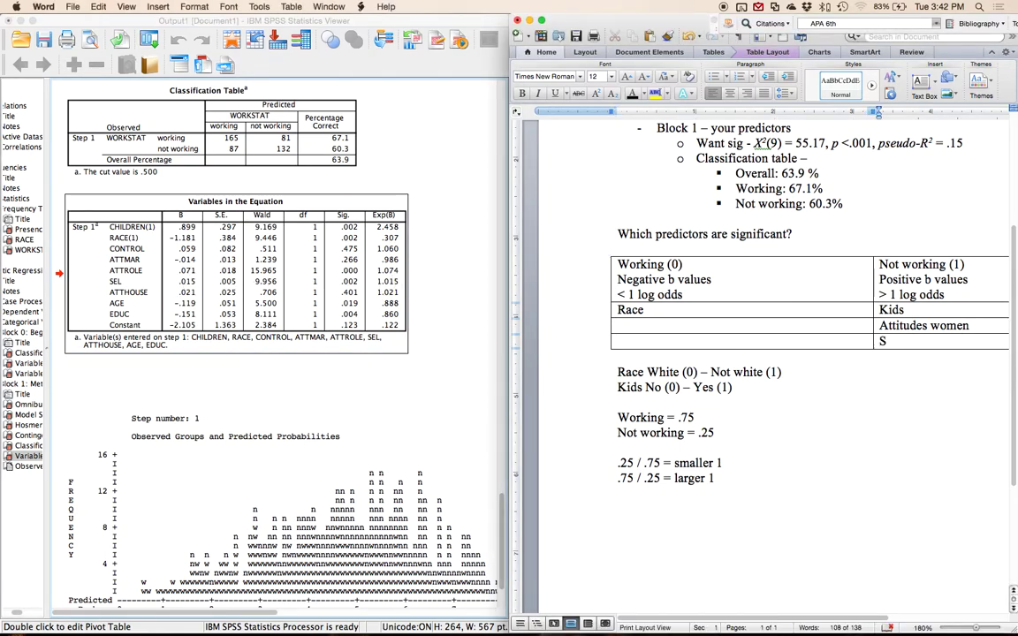
{"action": "key", "text": "Tab"}
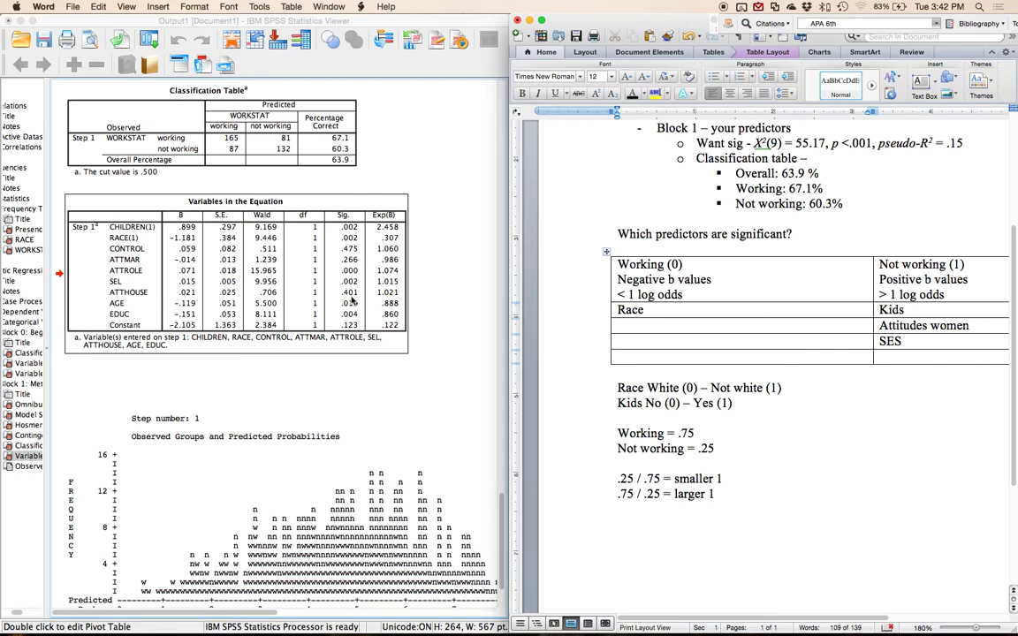
Check AGE and EDUC in the Variables in the Equation table and list Age and Education below Race in the Working (0) column
{"action": "left_click", "coordinate": [356, 305]}
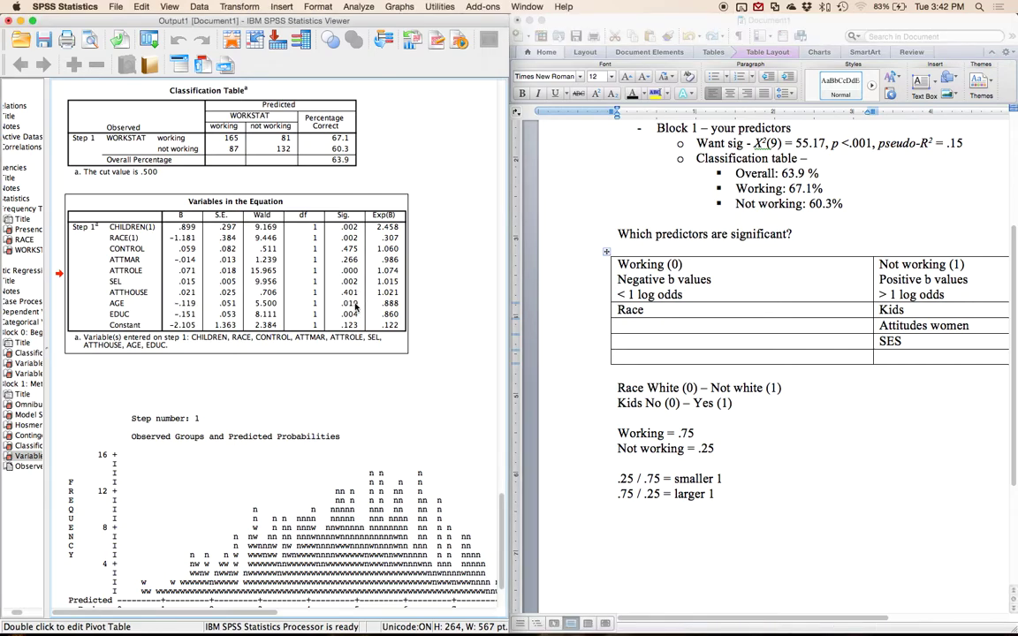
{"action": "left_click", "coordinate": [265, 277]}
{"action": "left_click", "coordinate": [623, 329]}
{"action": "type", "text": "Age "}
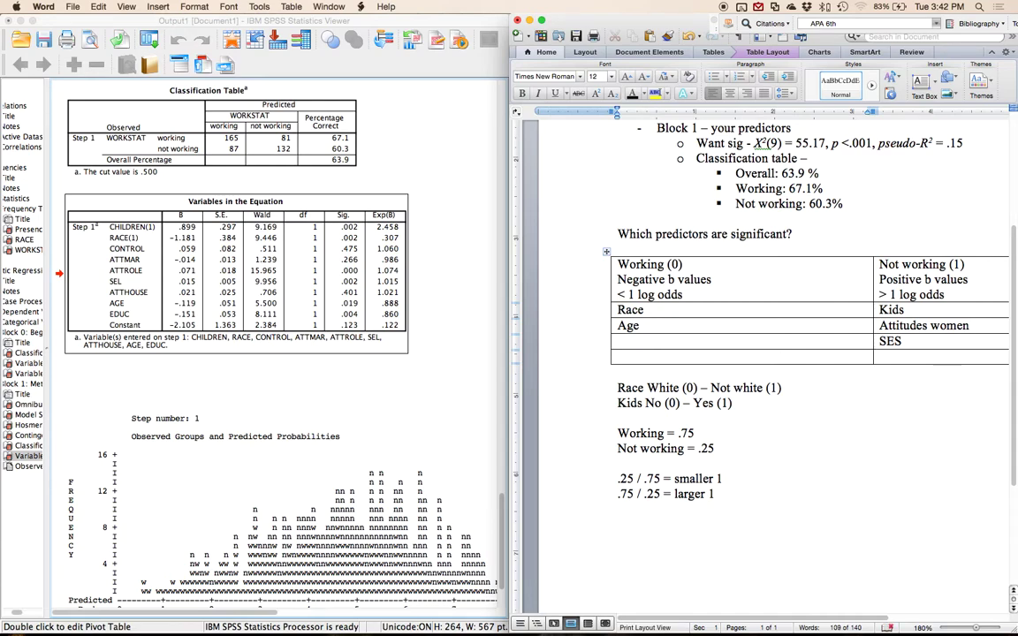
{"action": "type", "text": "Education"}
{"action": "left_click", "coordinate": [397, 319]}
{"action": "left_click", "coordinate": [680, 326]}
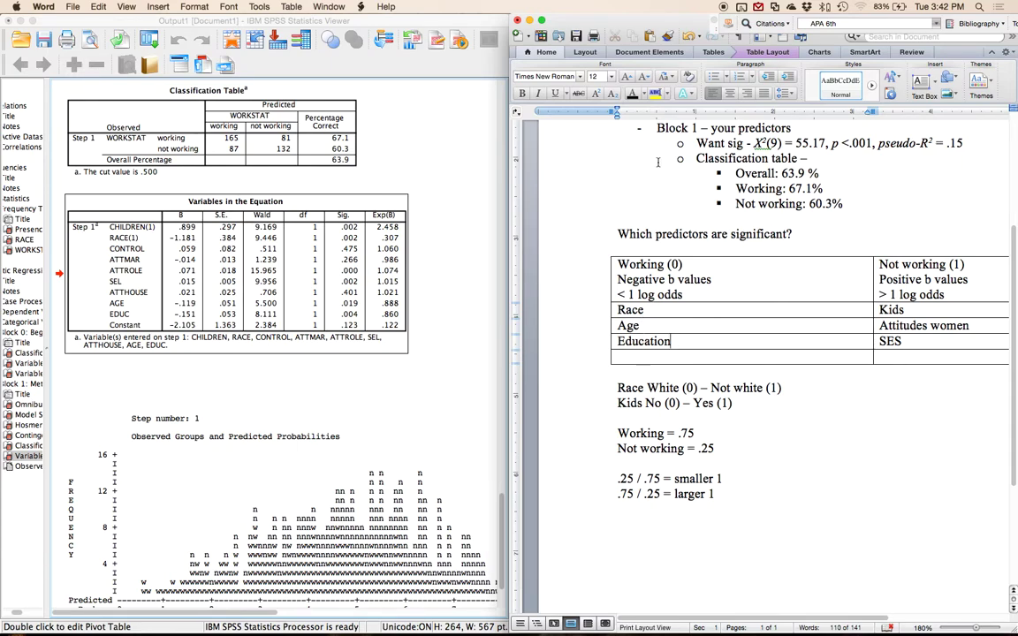
Enlarge the Word document window, add a blank line in the Race cell and extend its label to "Race (1)"
{"action": "left_click", "coordinate": [541, 19]}
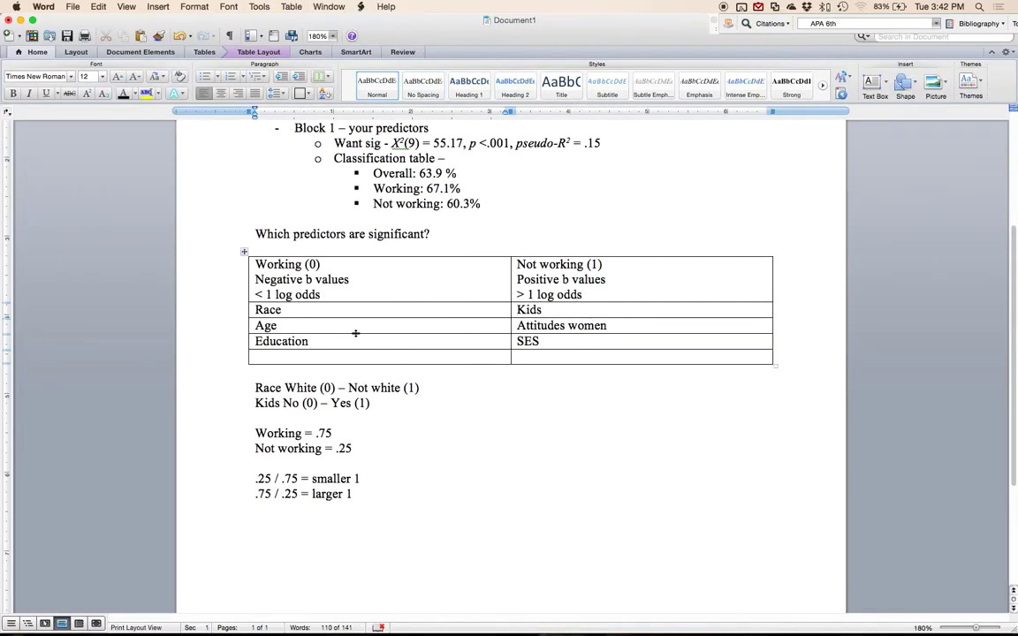
{"action": "left_click", "coordinate": [326, 308]}
{"action": "key", "text": "Return"}
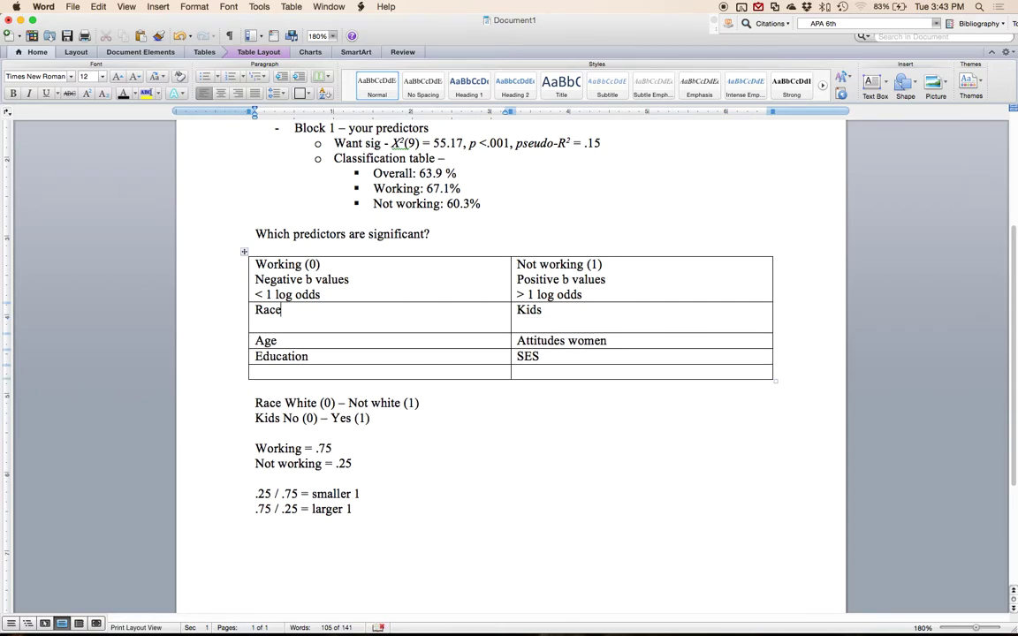
{"action": "type", "text": "(1)"}
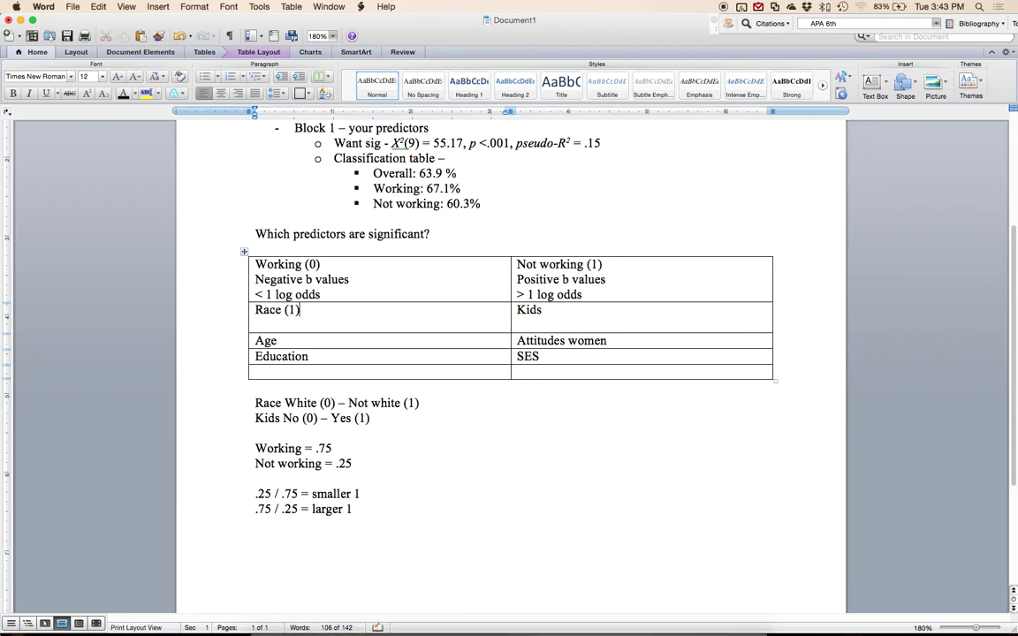
Check the RACE(1) row in the SPSS output and append "– not white" to the Race (1) entry in the Word table
{"action": "key", "text": "ctrl+Up"}
{"action": "left_click", "coordinate": [686, 477]}
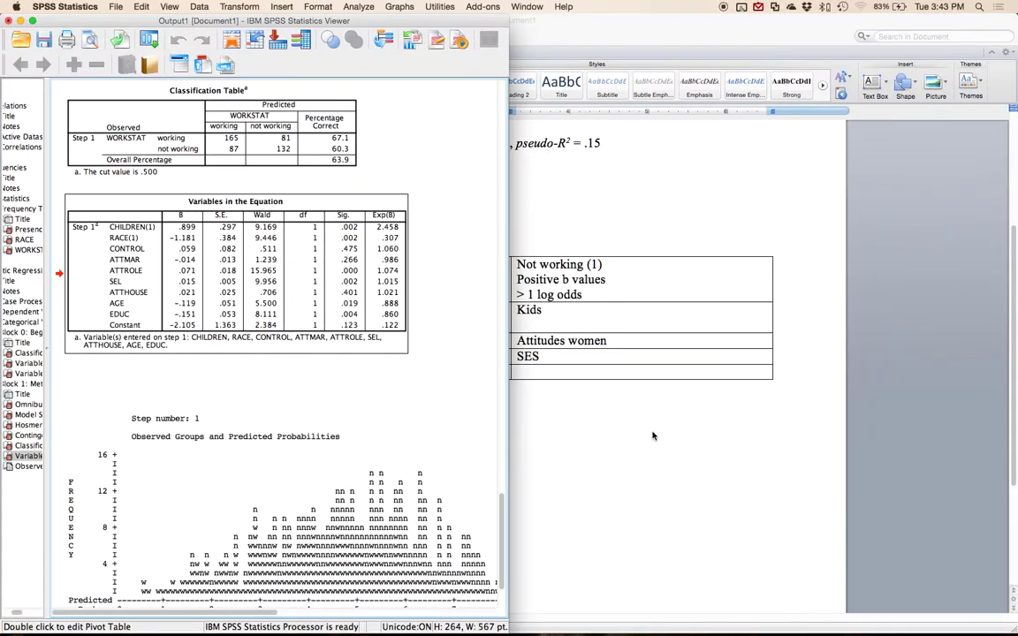
{"action": "left_click", "coordinate": [129, 241]}
{"action": "left_click", "coordinate": [602, 291]}
{"action": "left_click", "coordinate": [299, 311]}
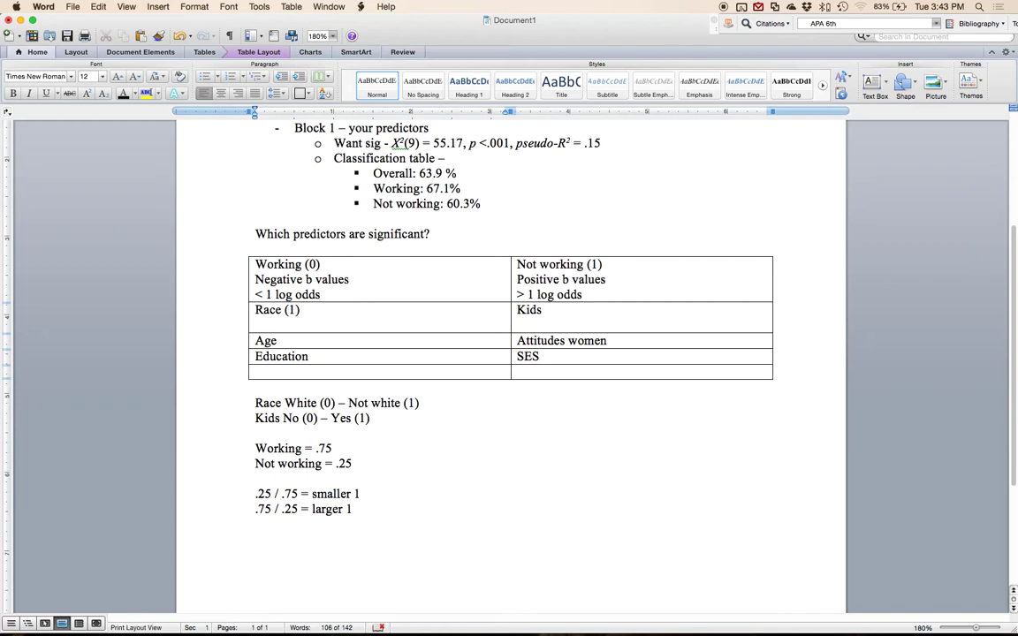
{"action": "type", "text": "- not white"}
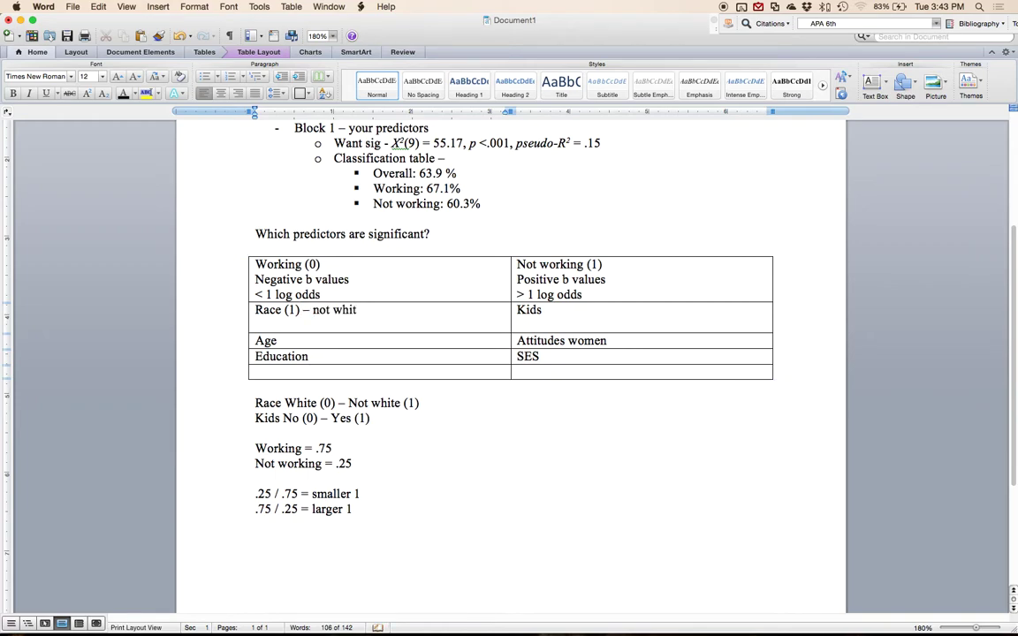